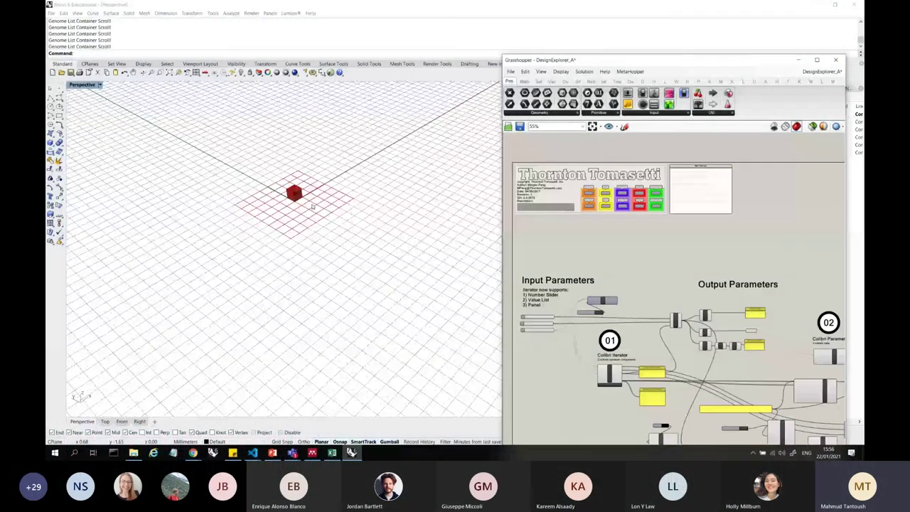
- Drag the box's Y slider to 2 so the red box measures 1 × 2 × 3
scroll(311, 206, "up", 5)
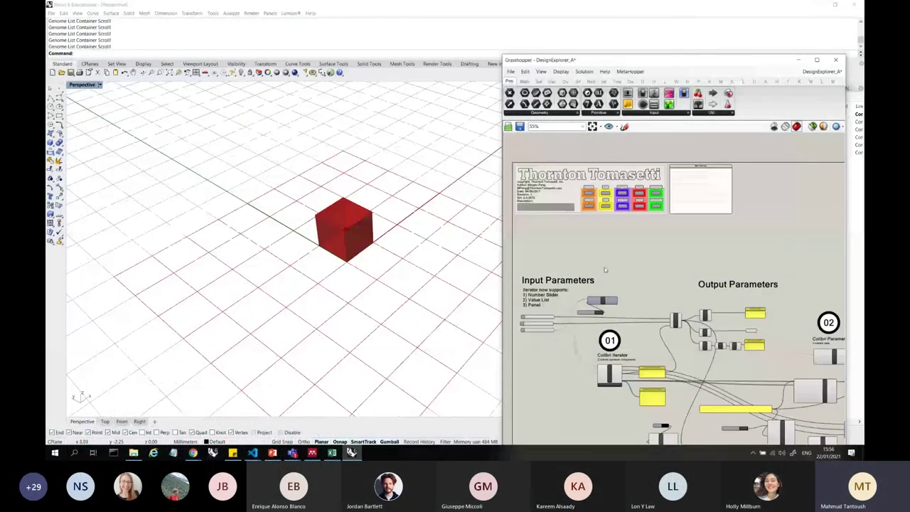
scroll(605, 265, "down", 3)
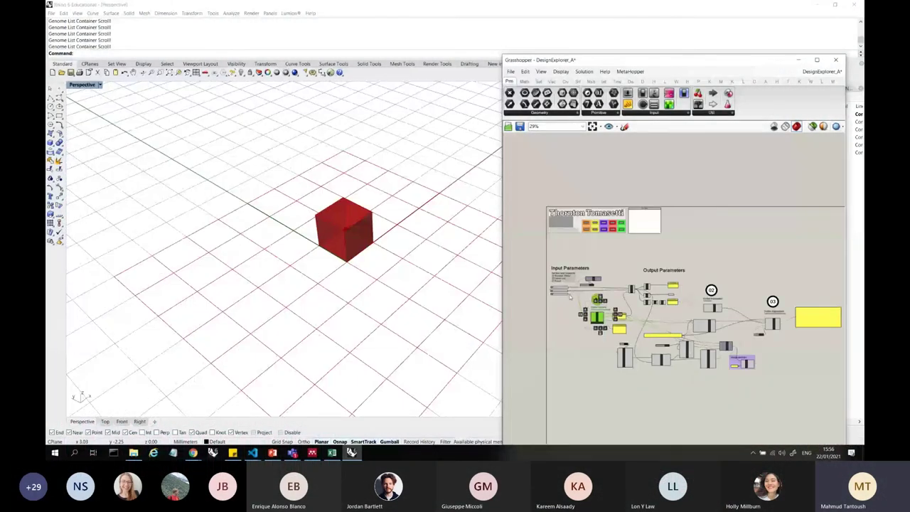
scroll(587, 281, "up", 7)
left_click(628, 280)
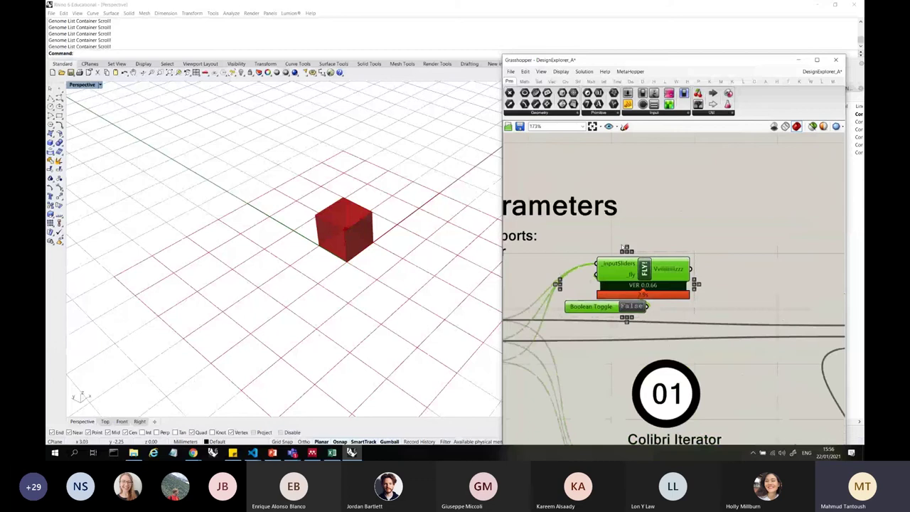
scroll(561, 238, "down", 6)
scroll(562, 238, "up", 7)
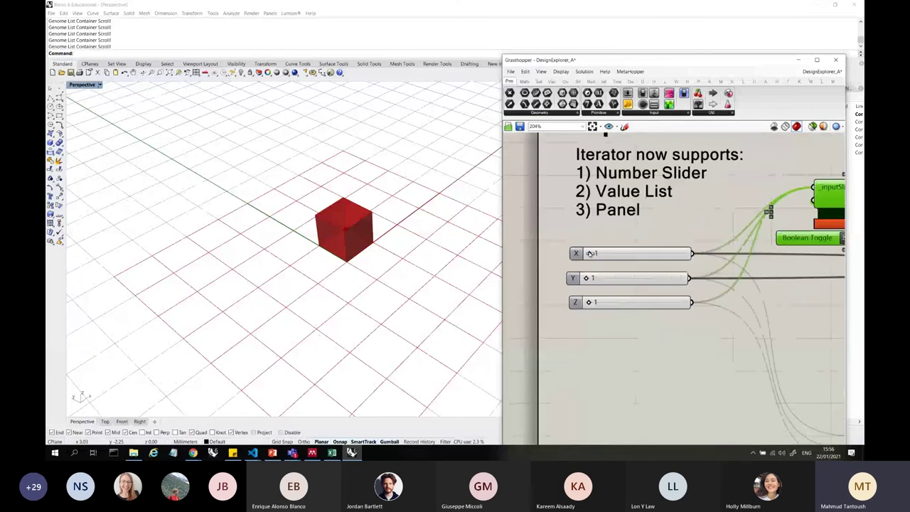
left_click_drag(587, 278, 639, 302)
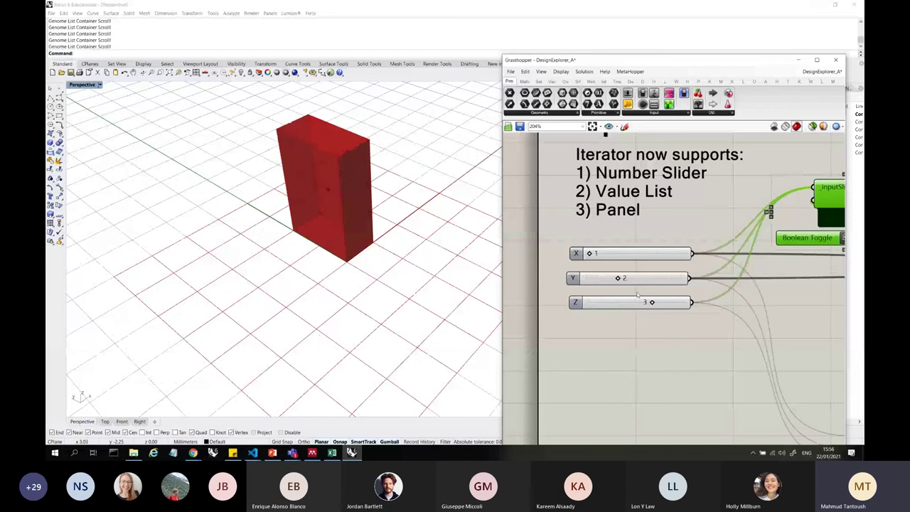
- Maximize the Grasshopper definition window to fill the screen
scroll(567, 214, "down", 5)
scroll(566, 215, "down", 3)
scroll(690, 248, "up", 4)
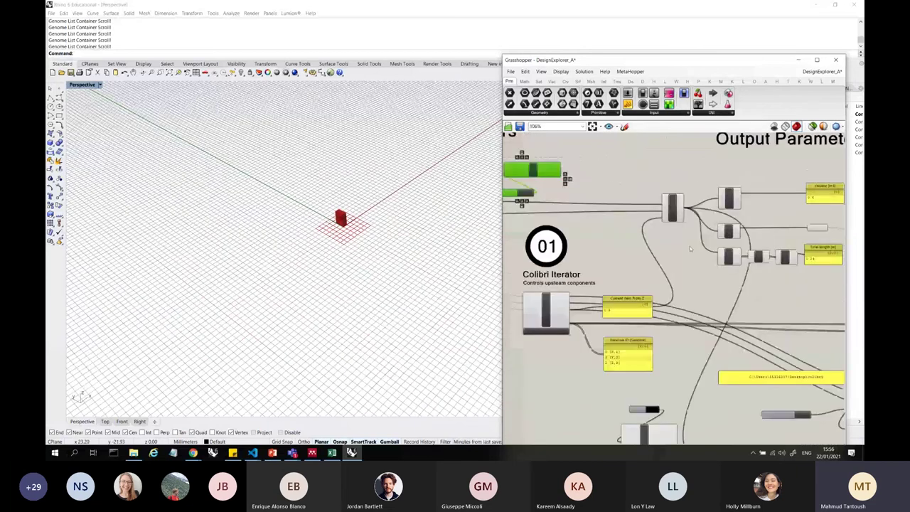
scroll(690, 248, "down", 6)
scroll(694, 235, "up", 3)
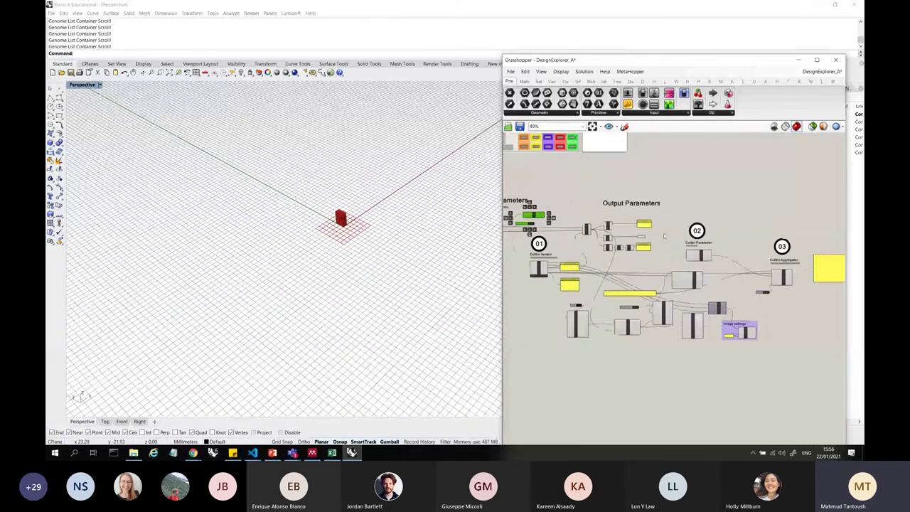
scroll(748, 337, "up", 4)
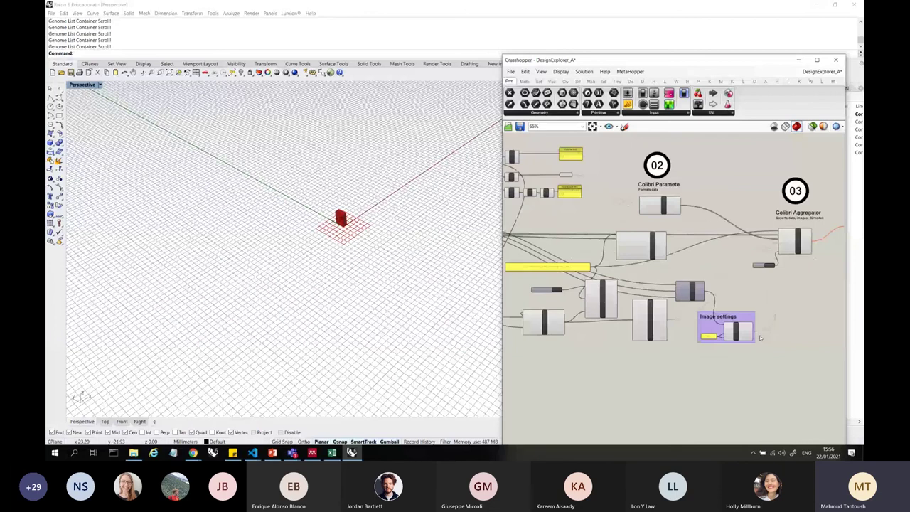
scroll(796, 227, "down", 2)
scroll(811, 213, "up", 3)
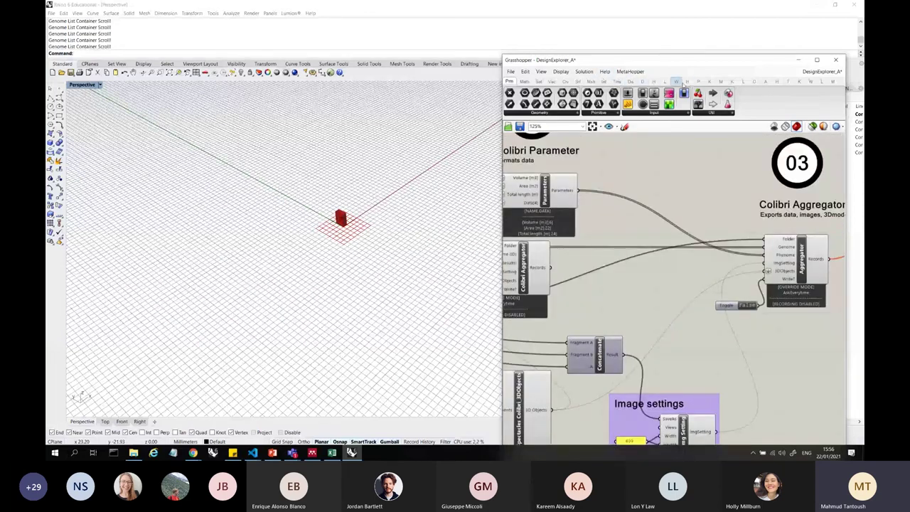
double_click(760, 62)
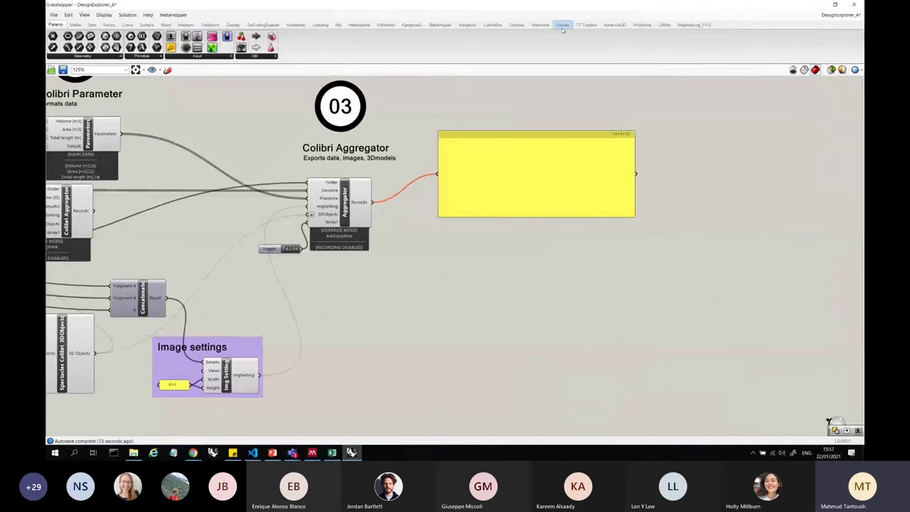
- Show the TT Toolbox Colibri tools and browse the Spectacles component dropdown
left_click(579, 26)
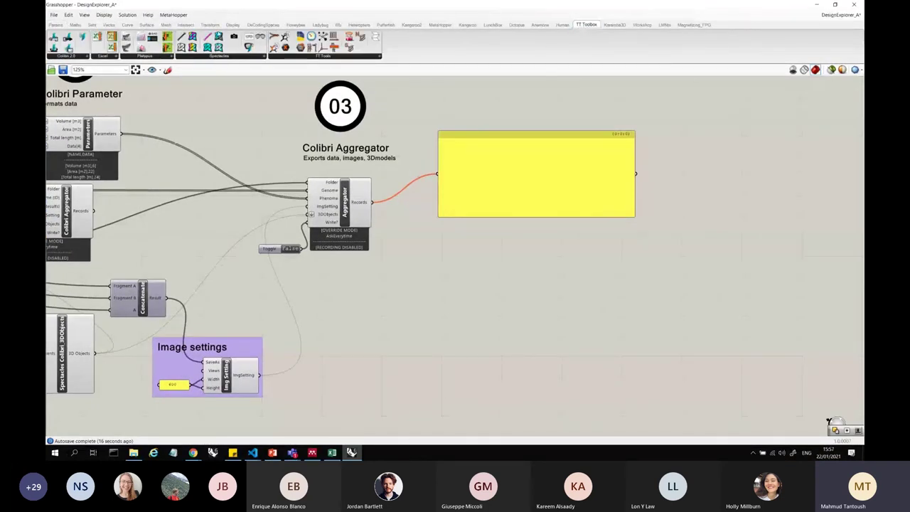
left_click(241, 56)
scroll(663, 201, "down", 5)
scroll(663, 201, "up", 5)
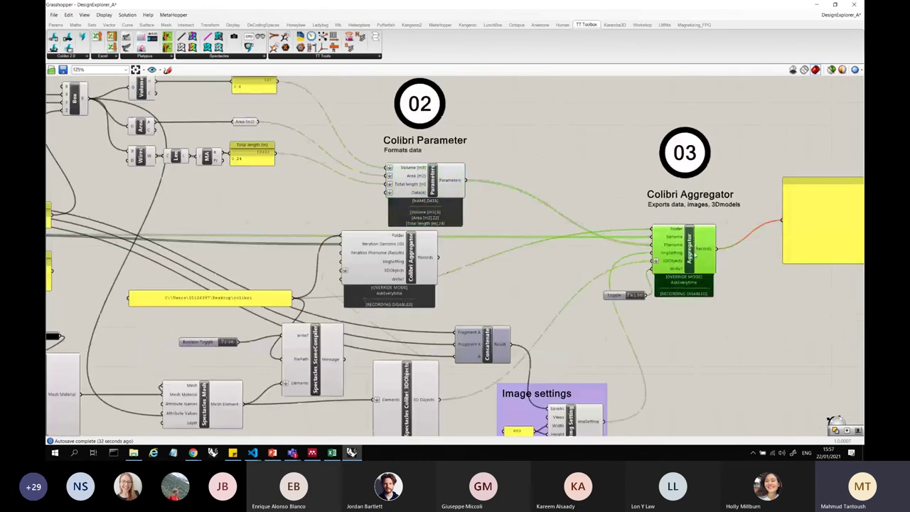
scroll(726, 261, "up", 5)
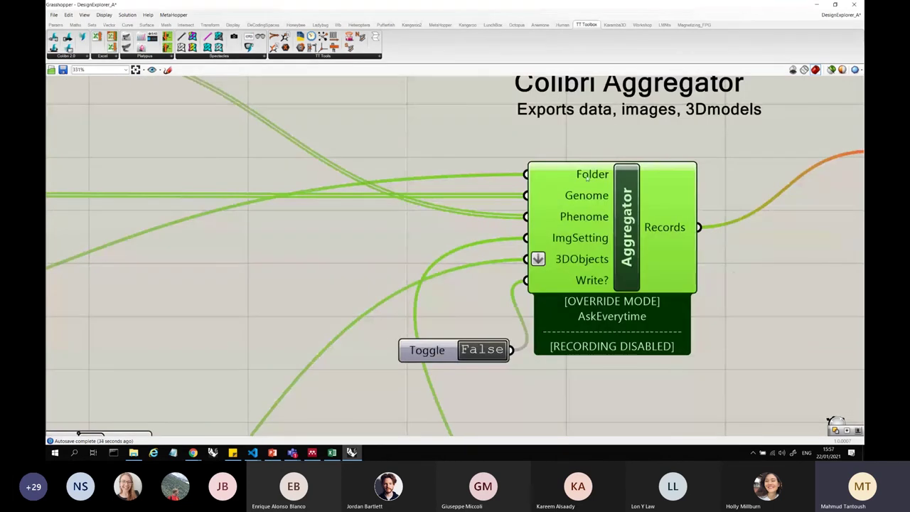
mouse_move(588, 177)
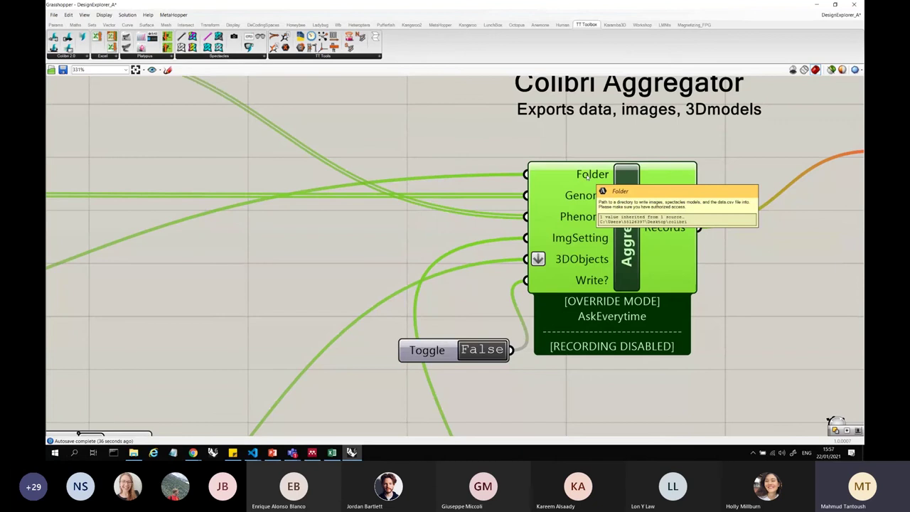
scroll(588, 176, "down", 8)
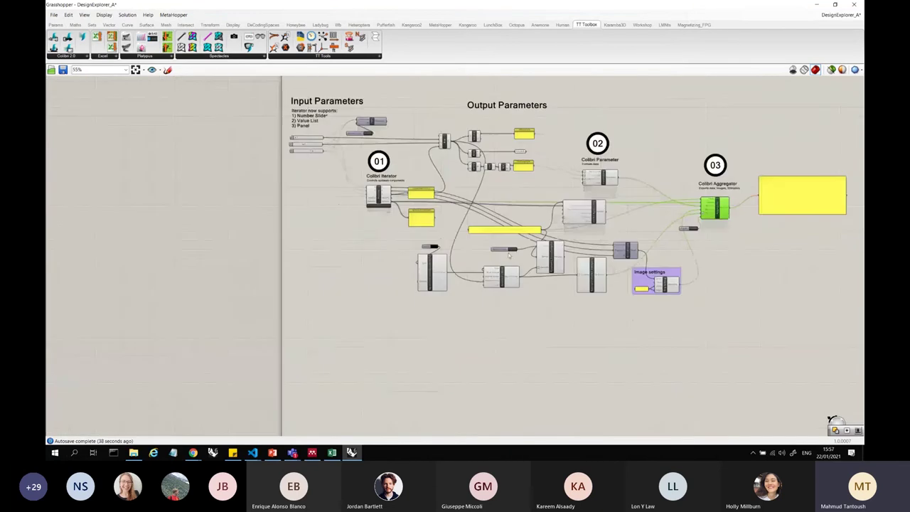
scroll(423, 266, "up", 5)
scroll(329, 263, "down", 5)
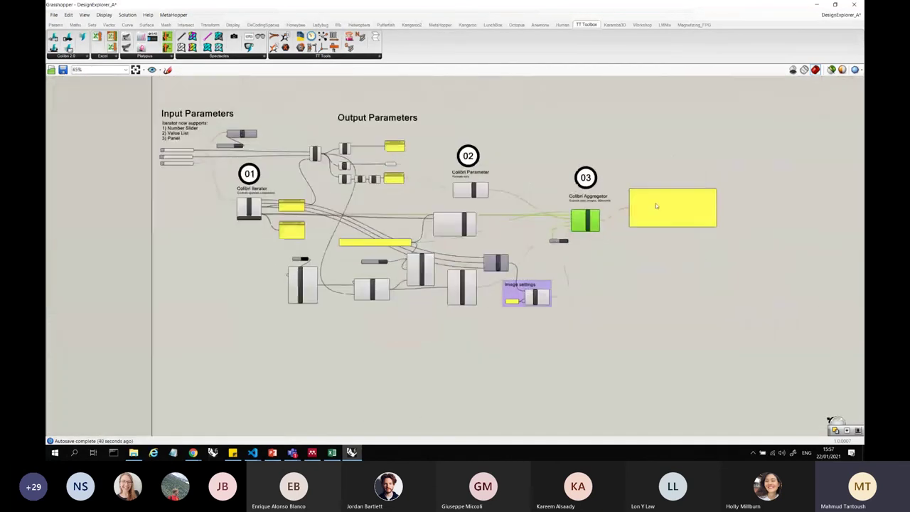
scroll(498, 214, "up", 4)
scroll(498, 214, "down", 2)
scroll(630, 229, "up", 3)
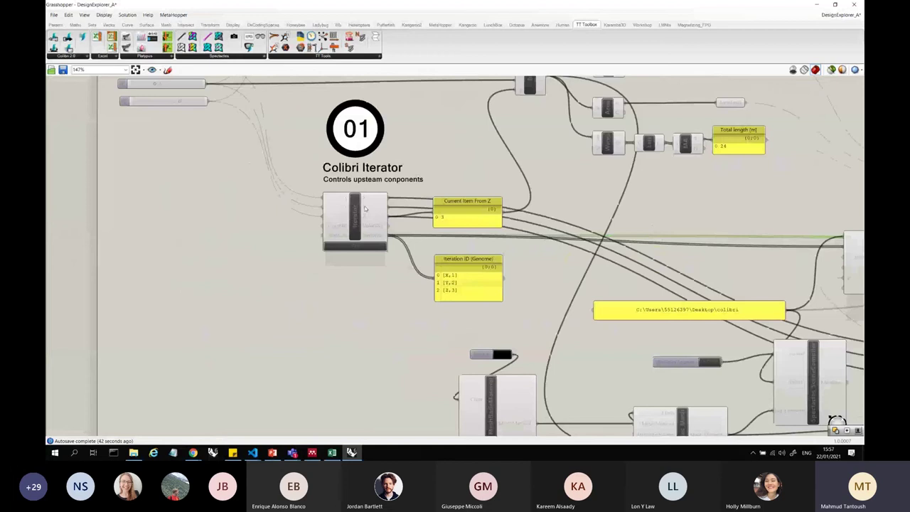
scroll(630, 228, "down", 4)
scroll(630, 229, "up", 2)
scroll(630, 228, "up", 2)
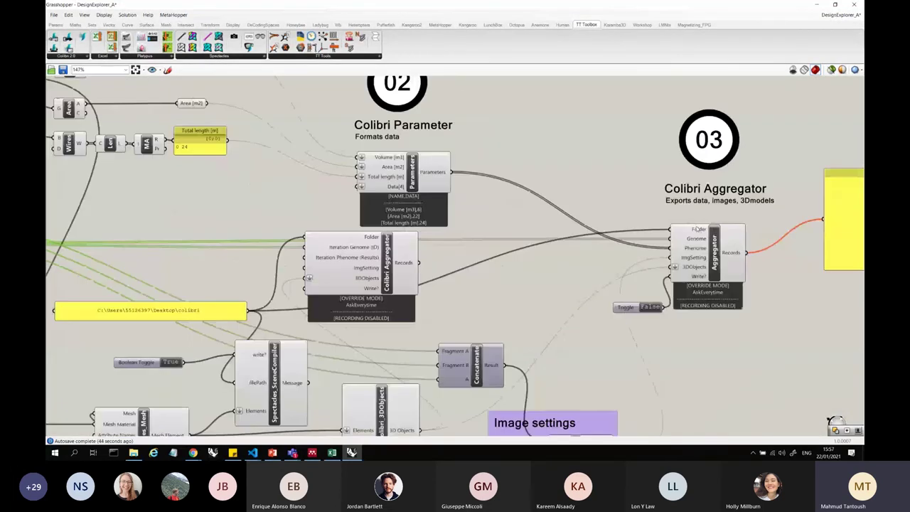
- Inspect the colibri folder path panel by selecting and deselecting it
left_click(161, 308)
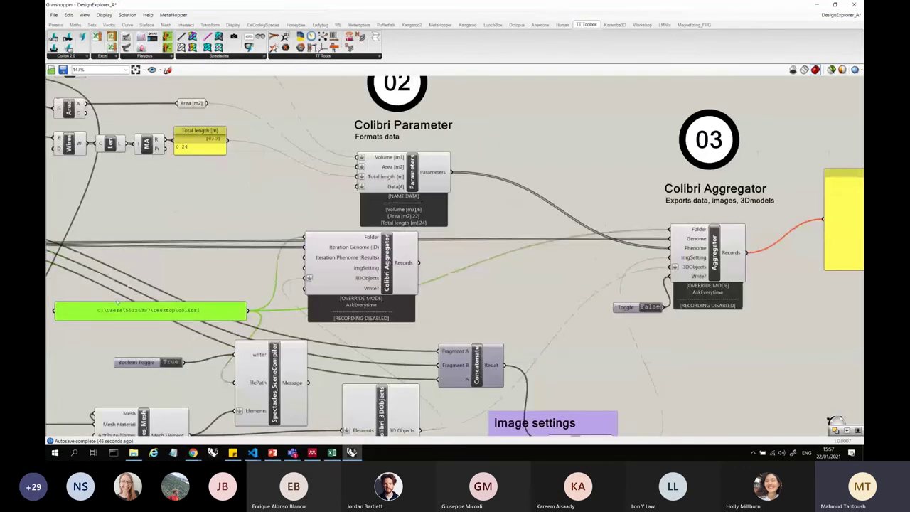
scroll(101, 304, "up", 3)
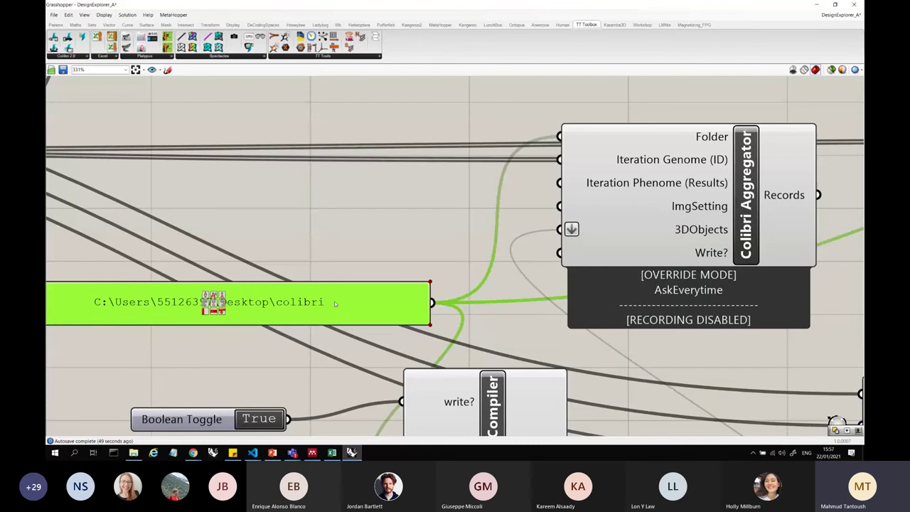
left_click(334, 341)
left_click(128, 305)
left_click(310, 302)
scroll(264, 311, "down", 4)
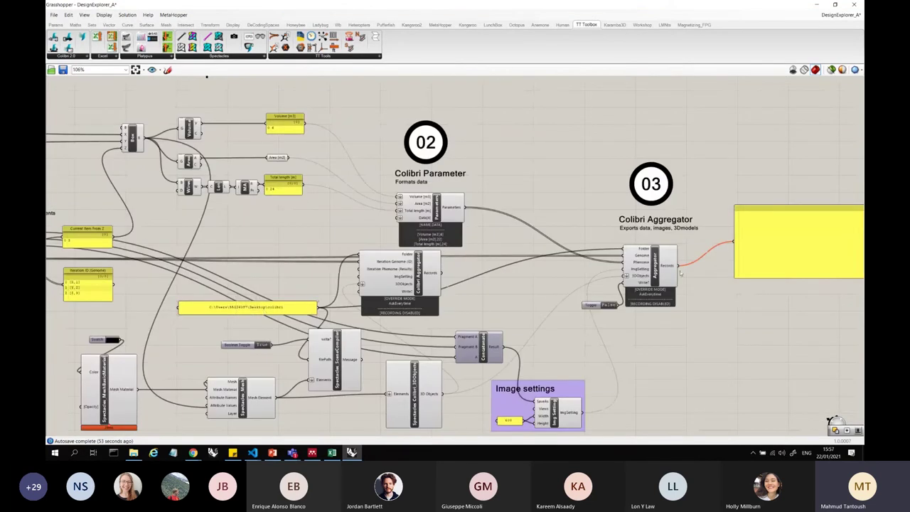
scroll(681, 272, "up", 4)
- Inspect the Colibri Aggregator and Colibri Parameter components
left_click(570, 225)
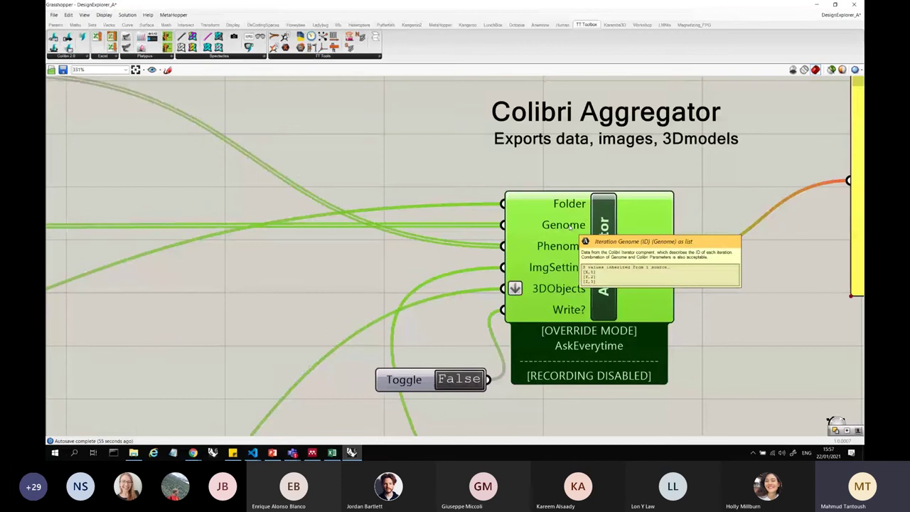
scroll(569, 226, "down", 6)
left_click(461, 201)
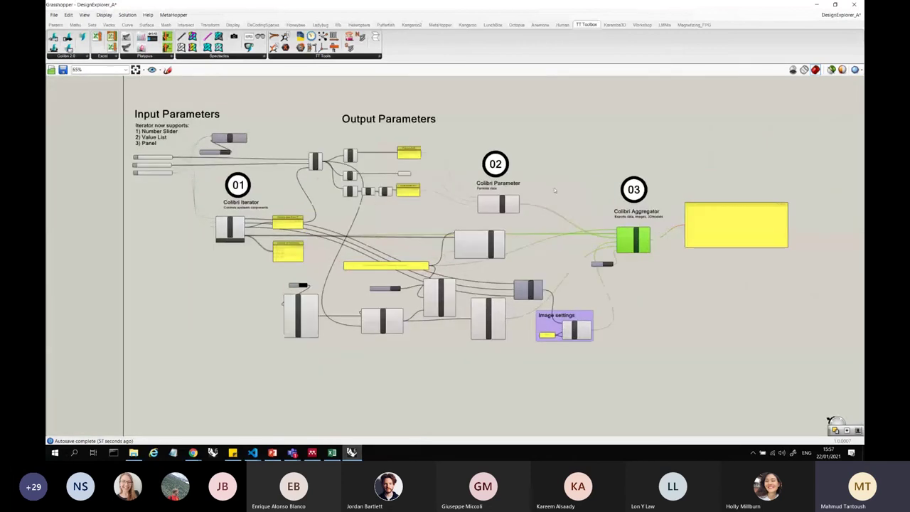
scroll(463, 200, "up", 4)
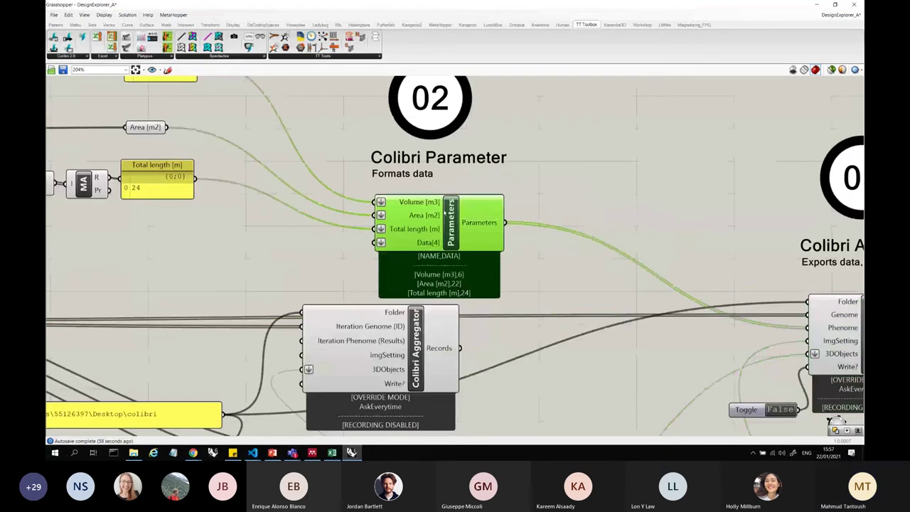
scroll(582, 218, "down", 1)
scroll(464, 191, "down", 4)
scroll(601, 274, "up", 6)
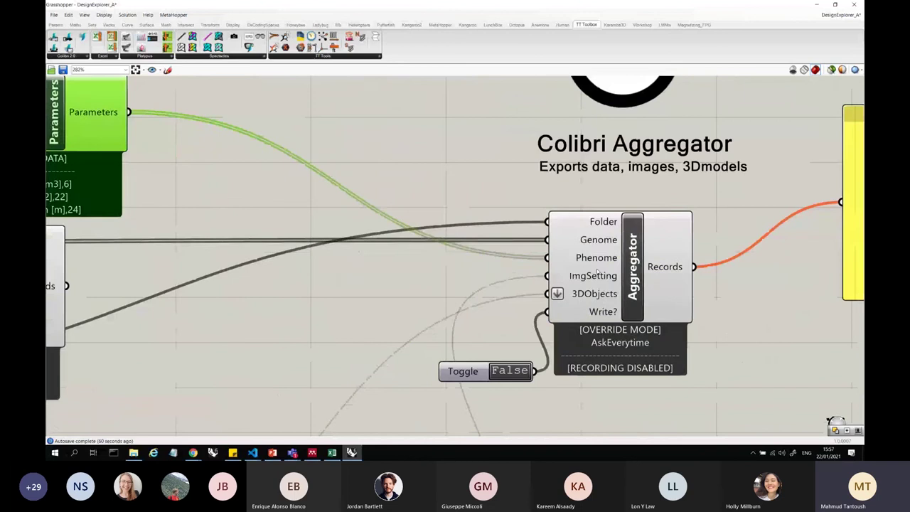
left_click(597, 275)
scroll(600, 217, "down", 4)
scroll(498, 366, "up", 6)
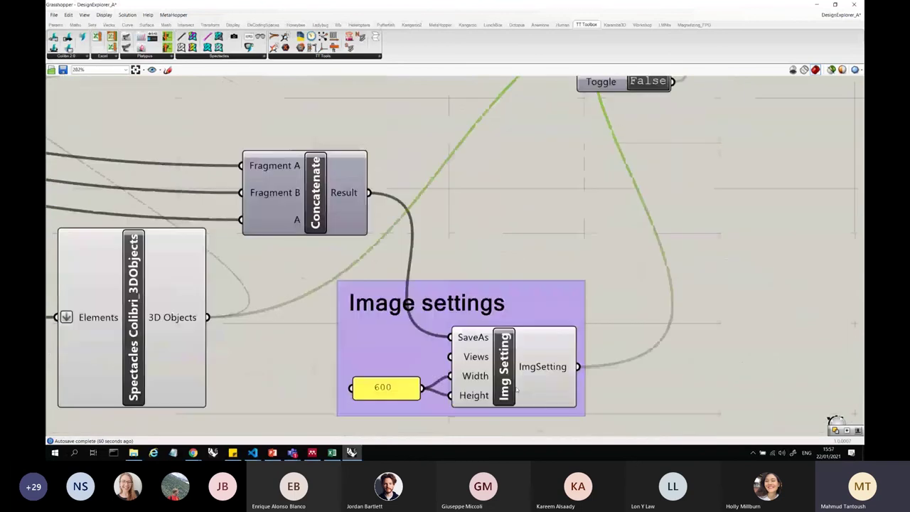
- Inspect the Img Setting, Aggregator and Spectacles Colibri 3DObjects components
left_click(503, 360)
scroll(480, 319, "down", 4)
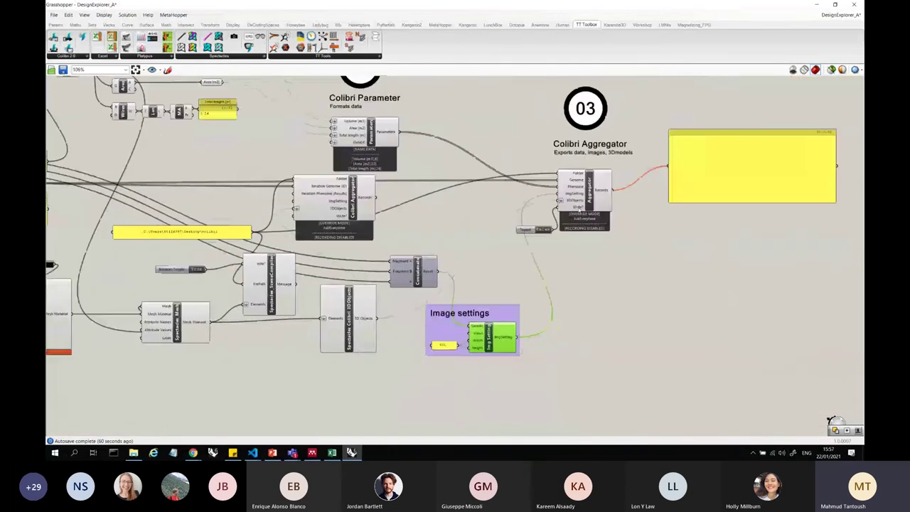
scroll(599, 173, "up", 3)
left_click(545, 235)
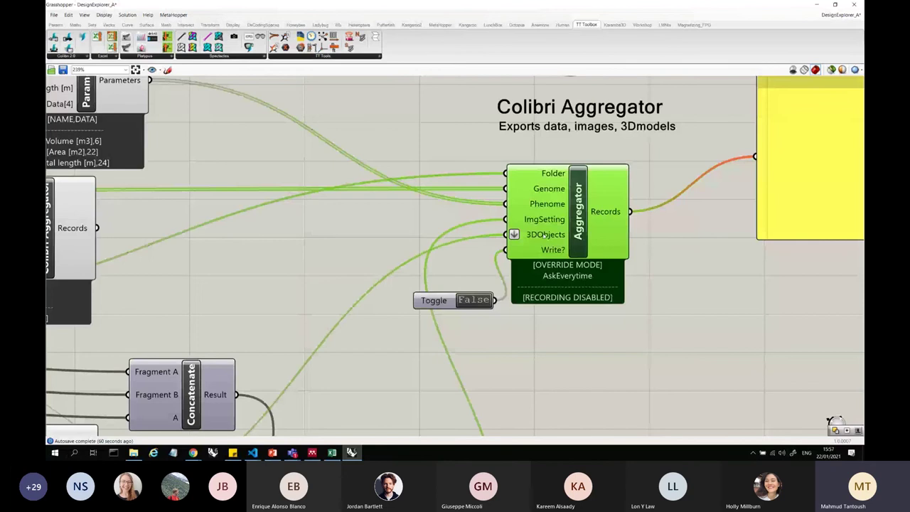
scroll(688, 164, "down", 2)
scroll(306, 313, "up", 1)
left_click(359, 334)
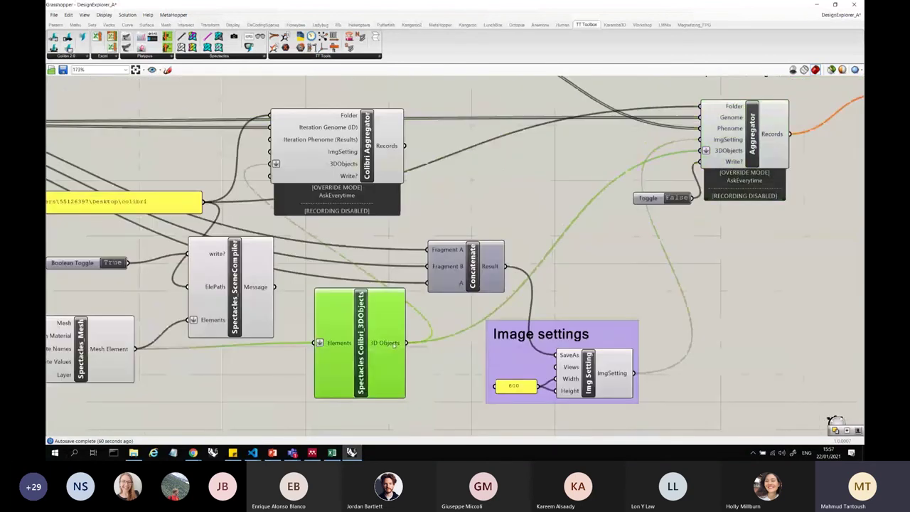
scroll(525, 207, "down", 5)
- Select the whole template, switch to the 'unnamed' definition and paste it with Ctrl+V
left_click_drag(733, 304, 466, 167)
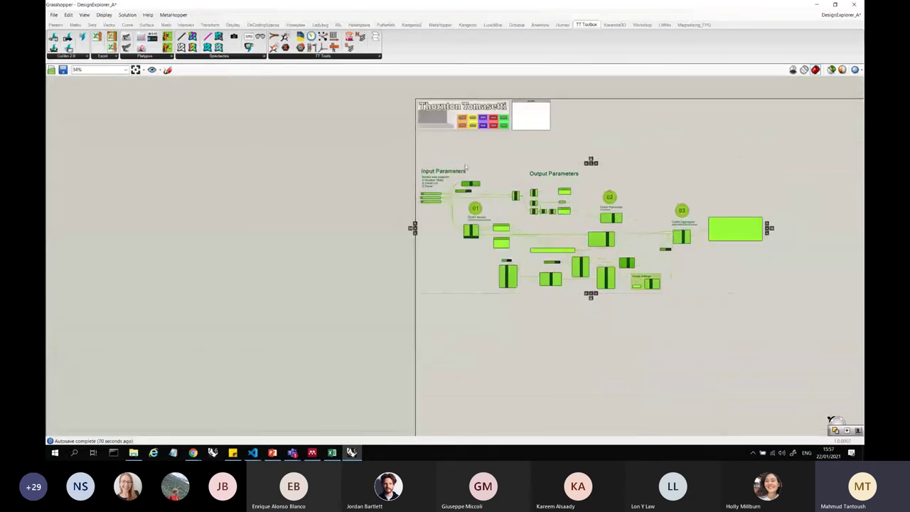
left_click(841, 15)
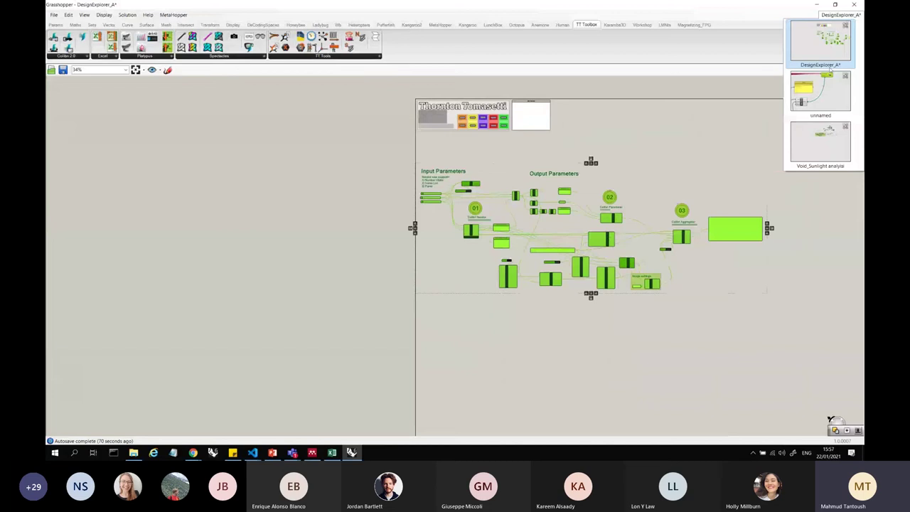
left_click(826, 91)
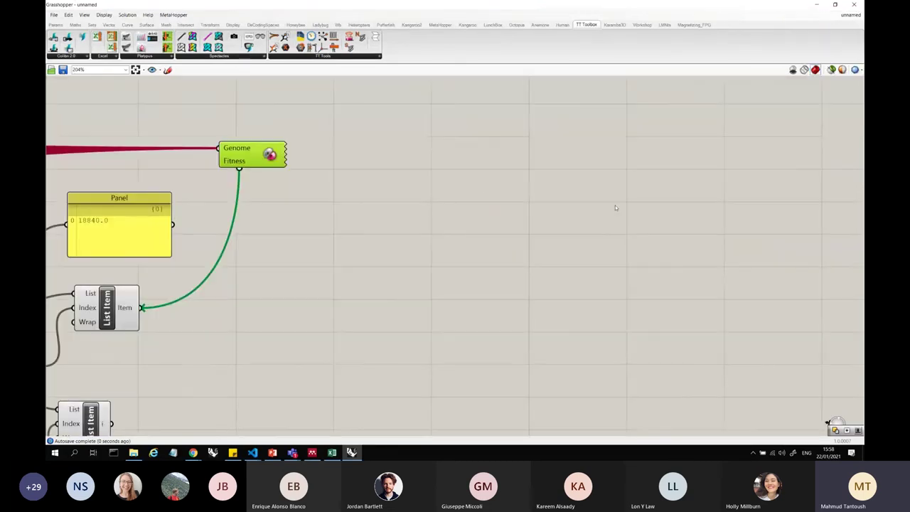
key("ctrl+v")
scroll(492, 212, "down", 6)
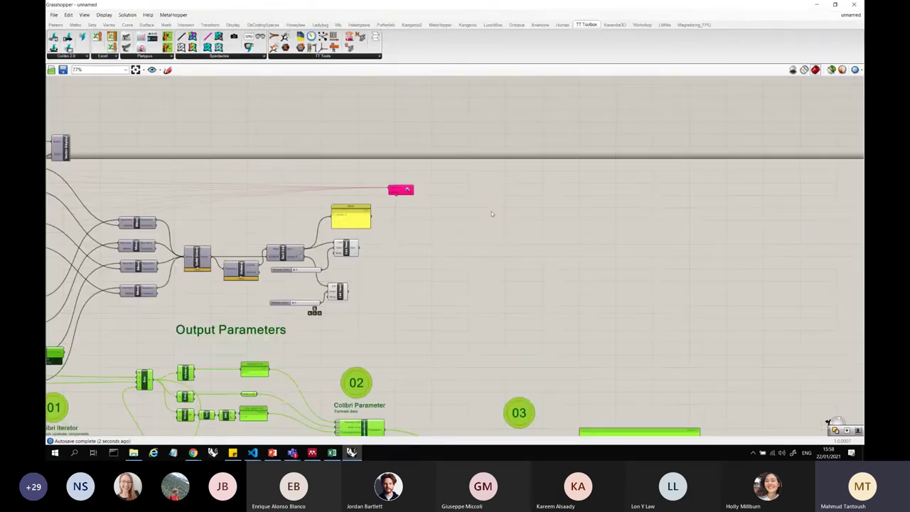
scroll(341, 262, "up", 4)
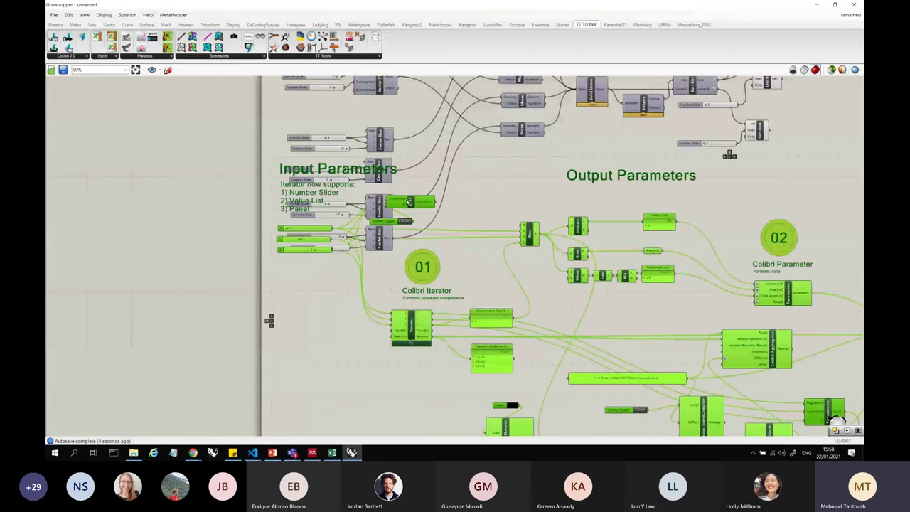
- Inspect the pasted parameter groups and select the Box component in the output group
right_click_drag(410, 191, 411, 291)
left_click(478, 254)
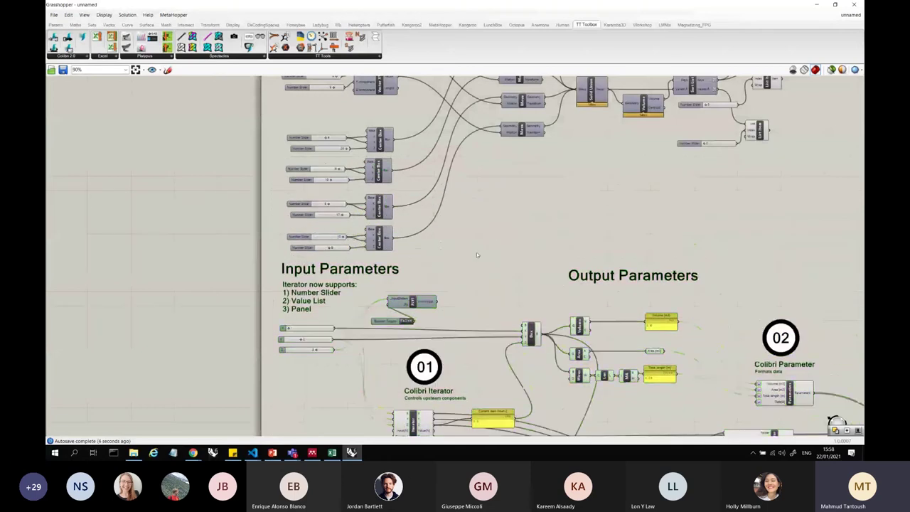
scroll(382, 270, "down", 3)
scroll(488, 318, "up", 5)
left_click(445, 297)
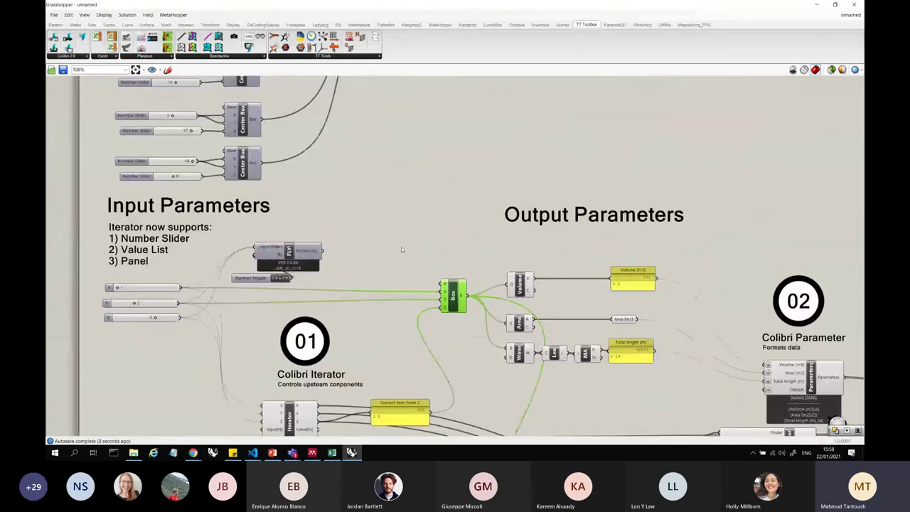
- Inspect the Colibri Parameter area and select the whole pasted Colibri group
right_click_drag(654, 347, 515, 292)
scroll(516, 293, "down", 3)
scroll(564, 291, "up", 4)
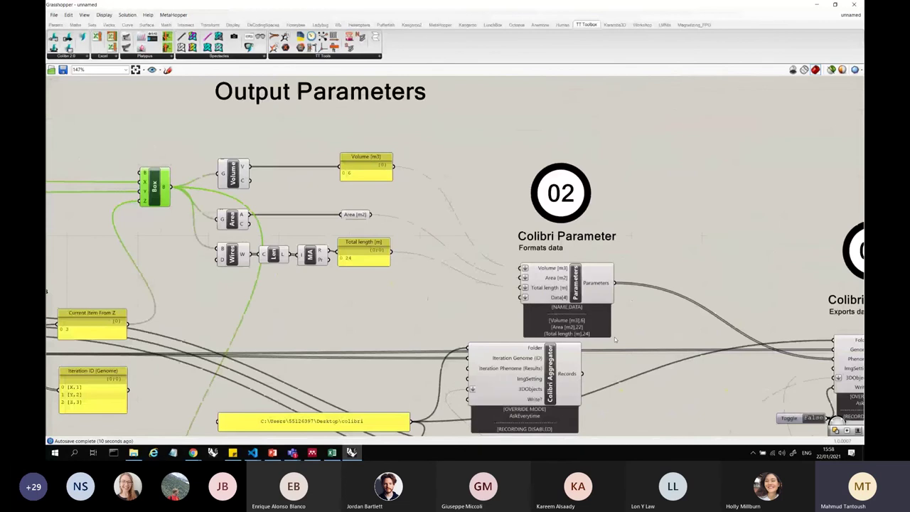
scroll(615, 337, "down", 5)
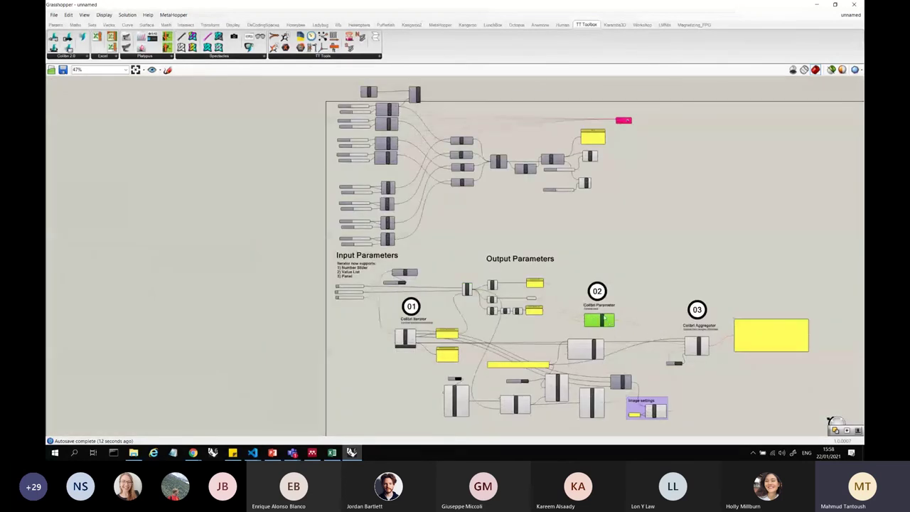
scroll(605, 314, "up", 3)
scroll(683, 301, "down", 5)
left_click_drag(762, 374, 507, 276)
- Search the canvas for 'param', then cancel the search
scroll(655, 317, "up", 6)
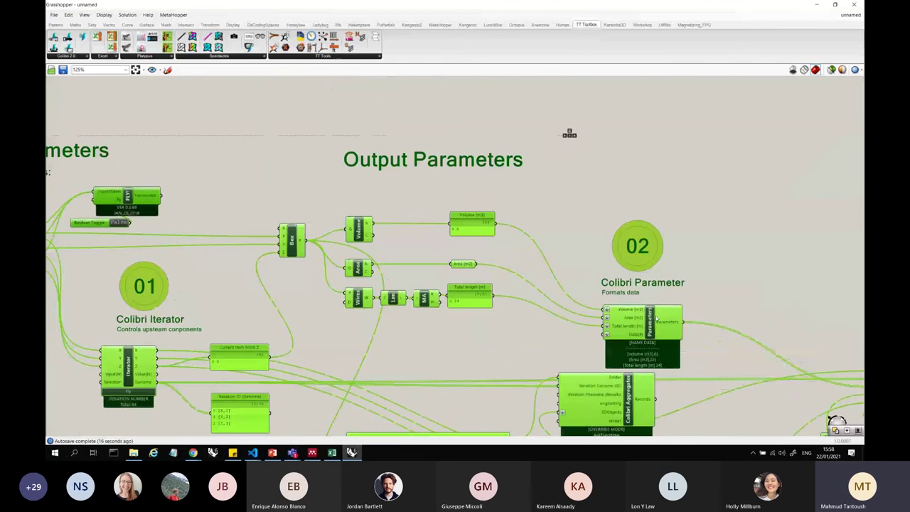
double_click(639, 182)
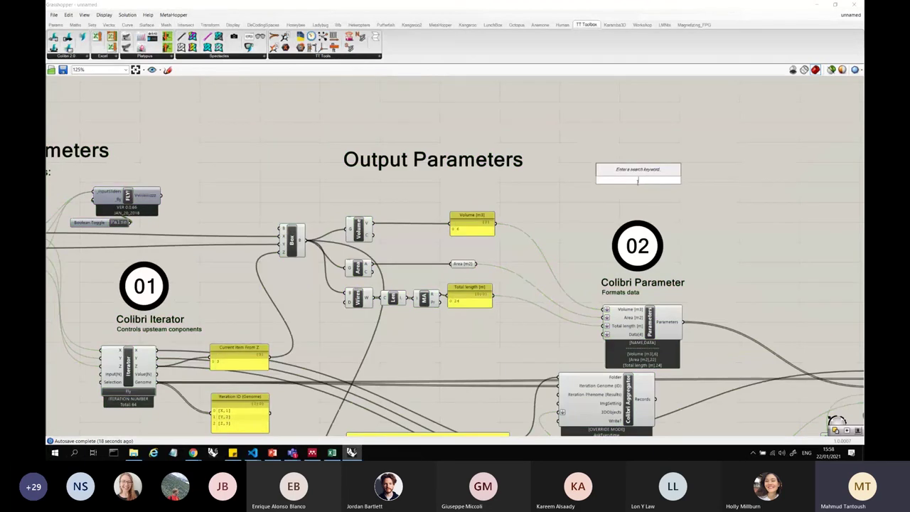
key("Escape")
scroll(668, 324, "down", 5)
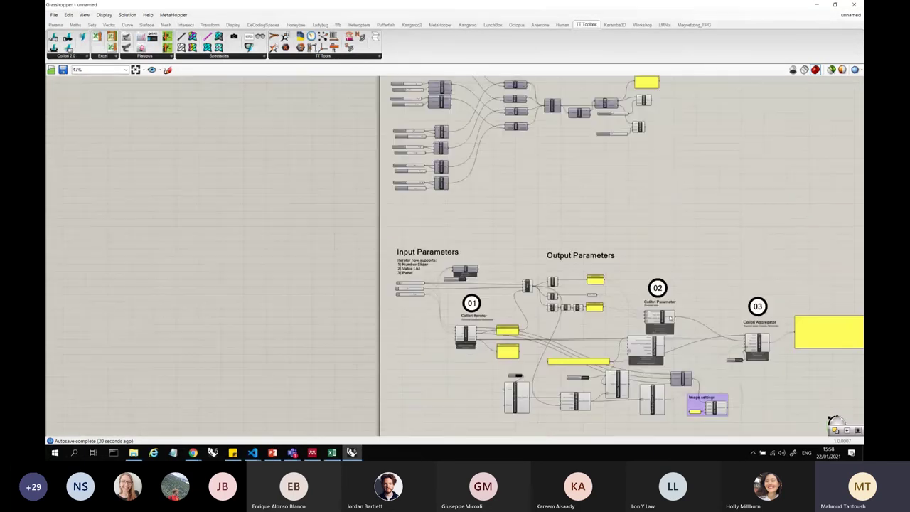
scroll(528, 90, "up", 6)
double_click(592, 275)
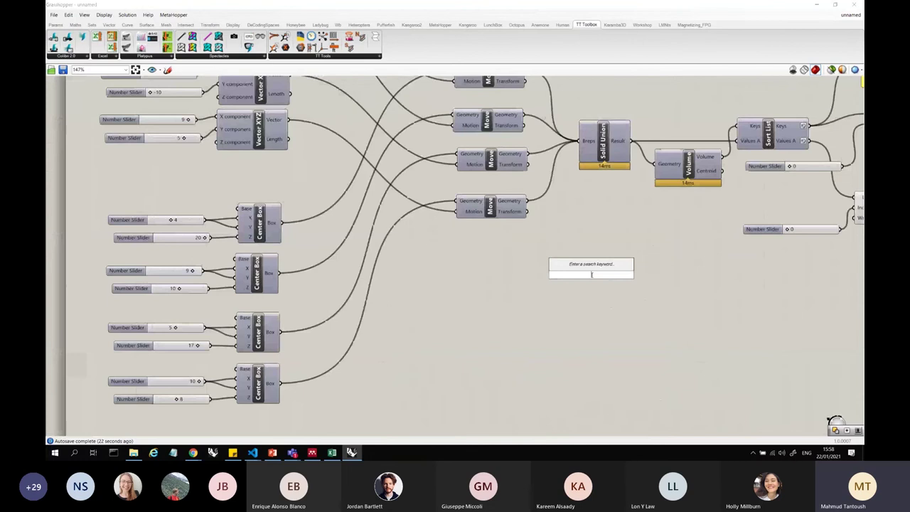
type("param")
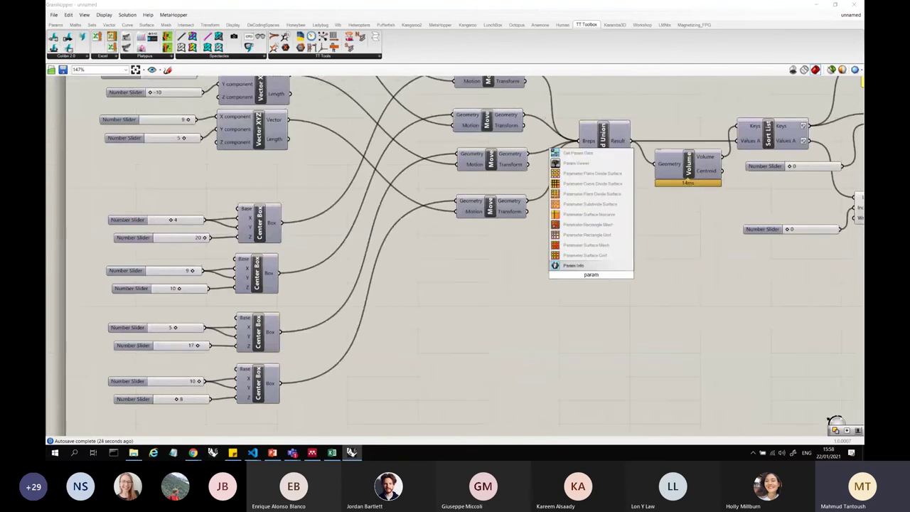
key("BackSpace")
key("BackSpace")
key("BackSpace")
key("BackSpace")
key("BackSpace")
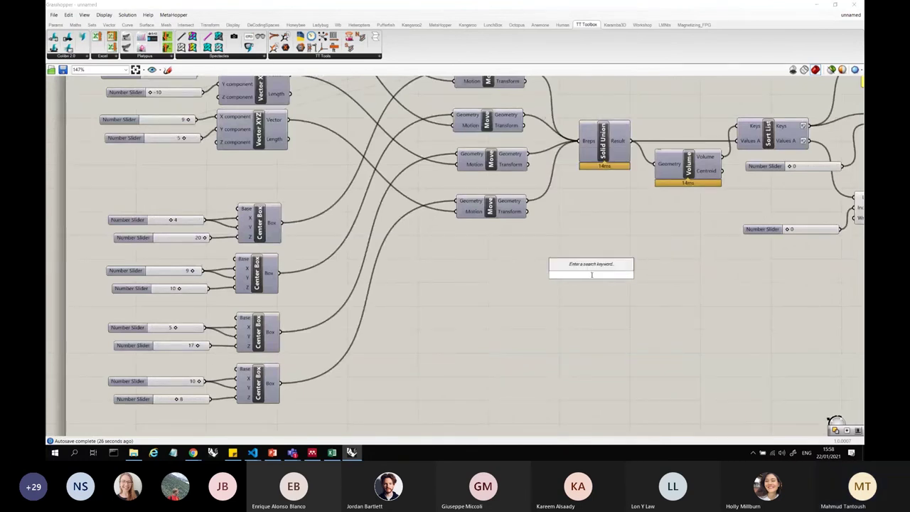
key("Escape")
- Move Colibri Parameters up beside the box-making graph
scroll(500, 249, "down", 5)
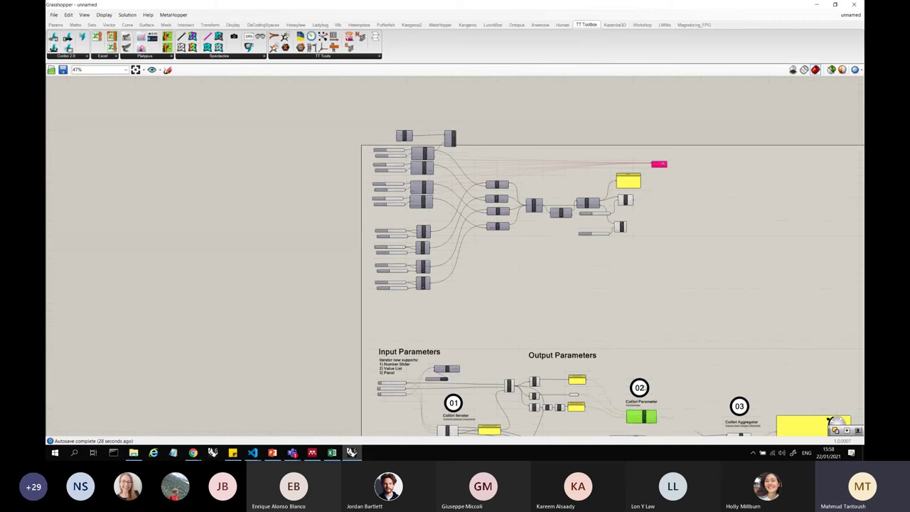
left_click_drag(642, 419, 551, 265)
scroll(546, 265, "up", 5)
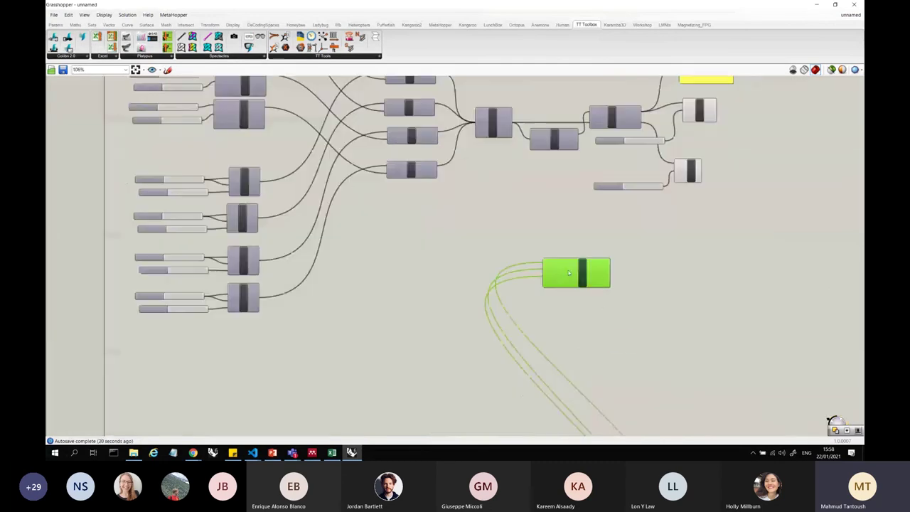
- Disconnect the Volume, Area and Total length wires from the Parameters inputs
right_click(537, 263)
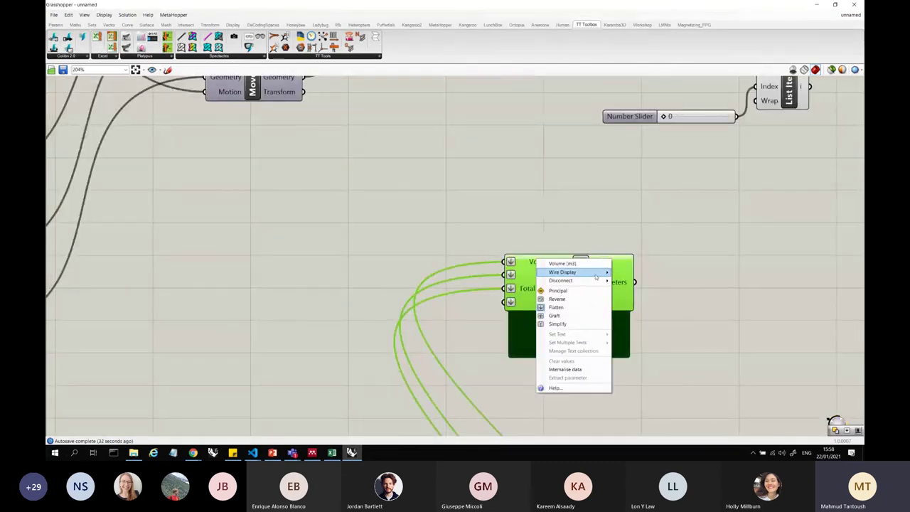
mouse_move(580, 280)
left_click(631, 282)
right_click(549, 278)
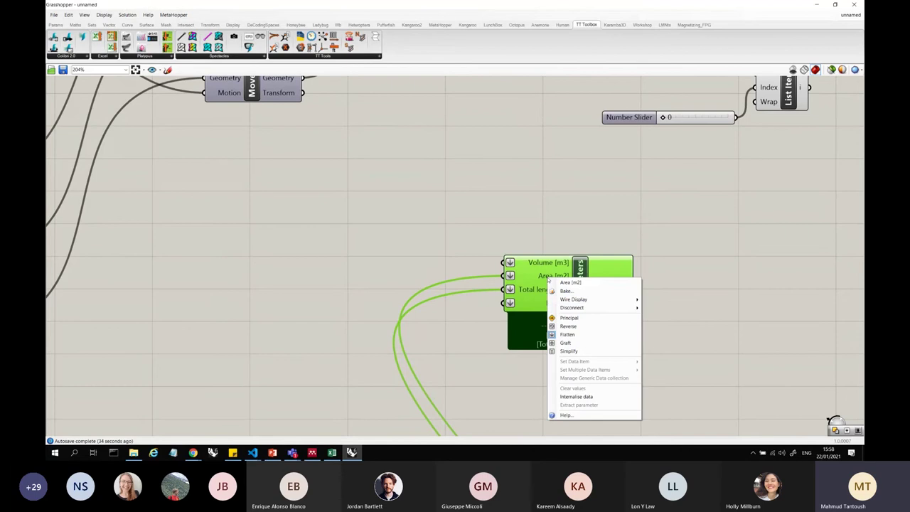
mouse_move(591, 308)
left_click(656, 311)
right_click(559, 289)
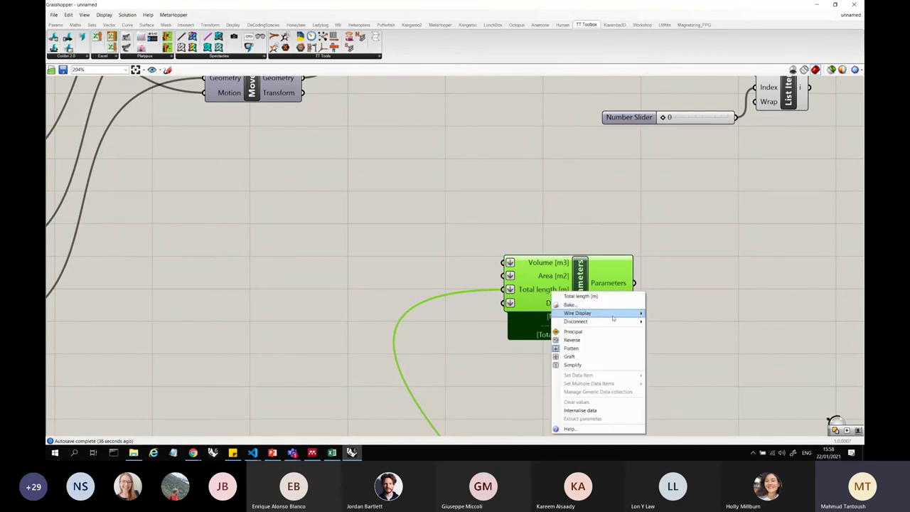
left_click(666, 321)
scroll(644, 324, "down", 2)
scroll(645, 327, "down", 4)
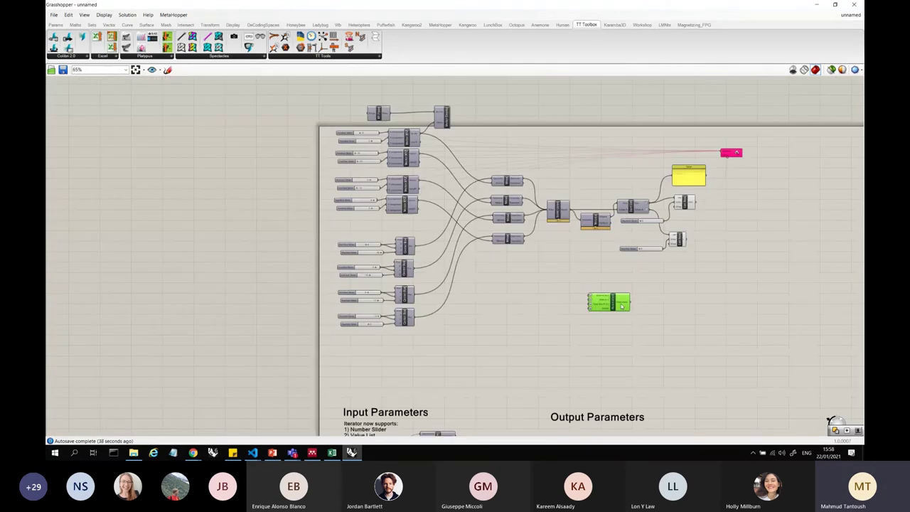
- Move the Parameters component up and right, near List Item
left_click_drag(604, 301, 479, 146)
scroll(351, 134, "up", 5)
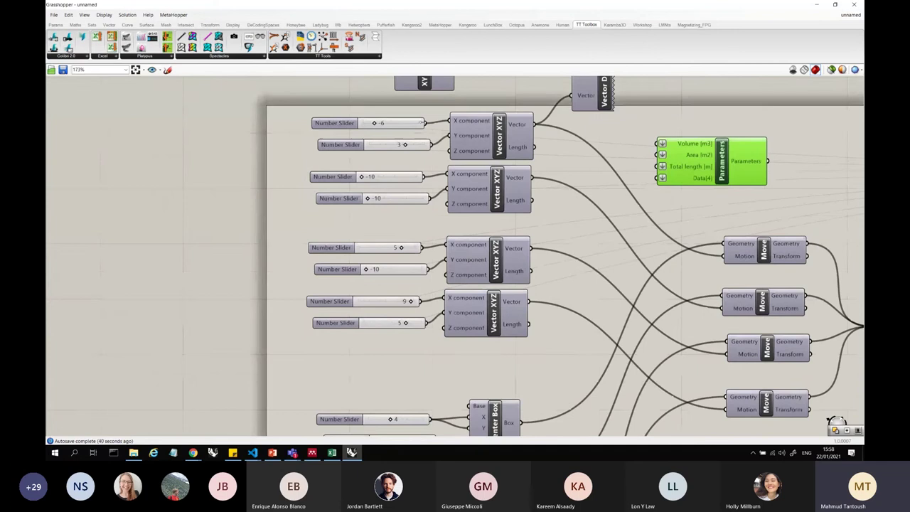
scroll(478, 135, "down", 5)
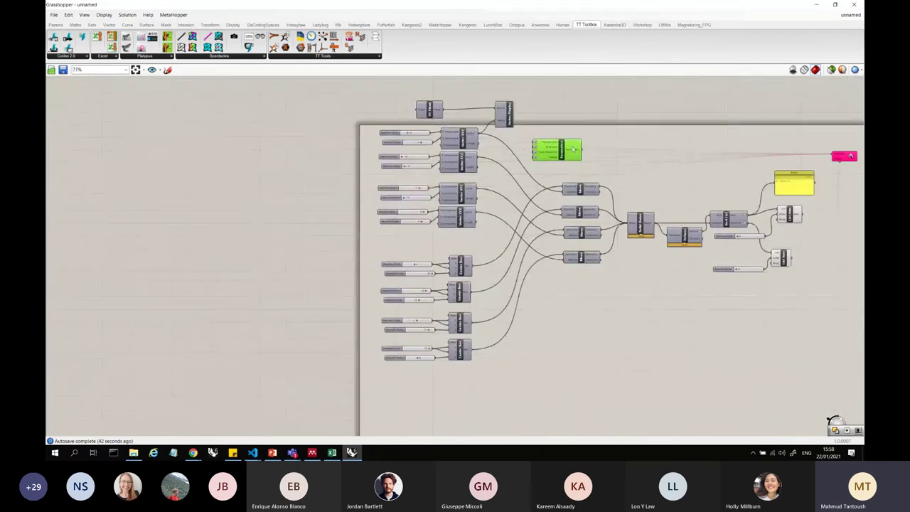
left_click_drag(556, 150, 825, 226)
scroll(825, 226, "up", 7)
scroll(841, 249, "up", 2)
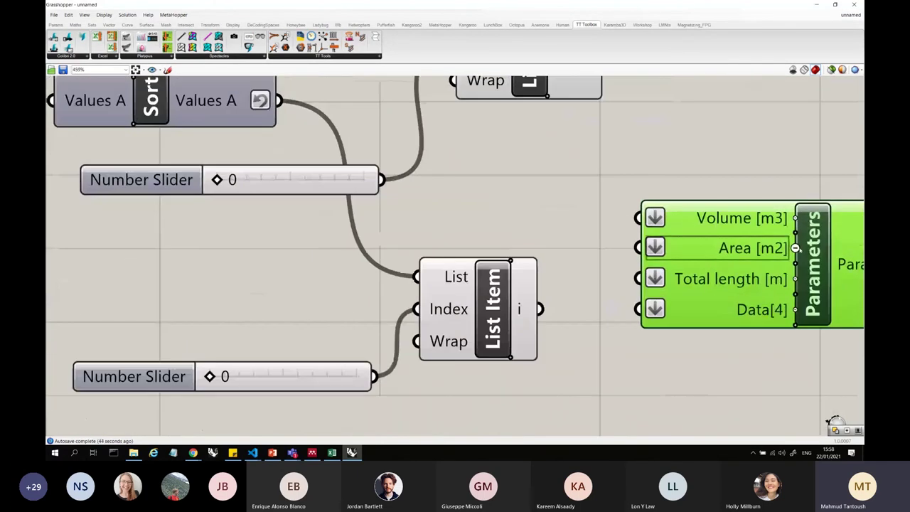
- Remove the Area [m2], Total length and extra Data inputs from Parameters
left_click(796, 248)
left_click(799, 264)
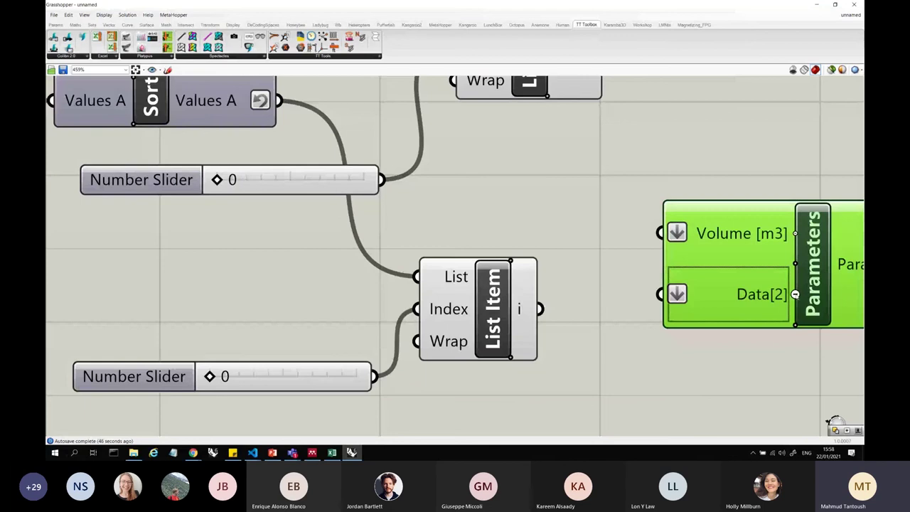
left_click(796, 295)
scroll(578, 249, "down", 4)
left_click(579, 249)
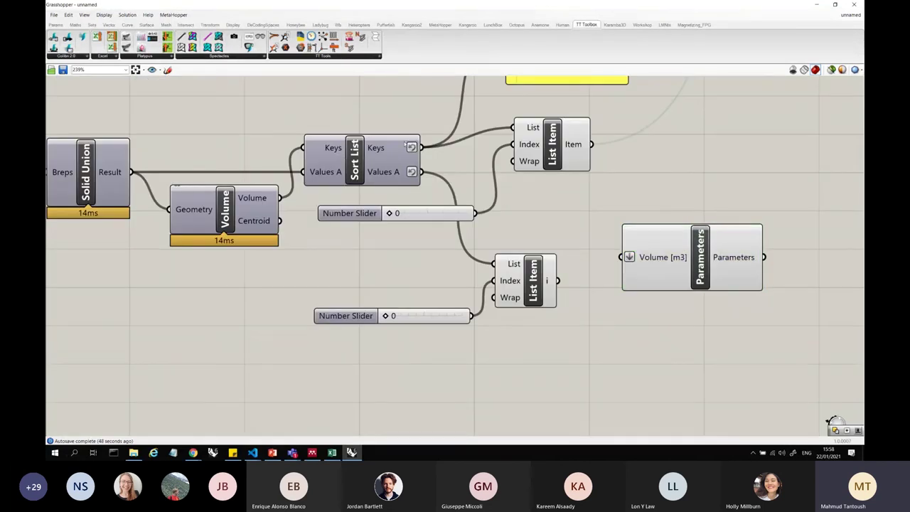
- Wire List Item's Item output (18840.0) into the Parameters Item input and nudge its position
left_click_drag(591, 144, 621, 257)
scroll(505, 178, "down", 5)
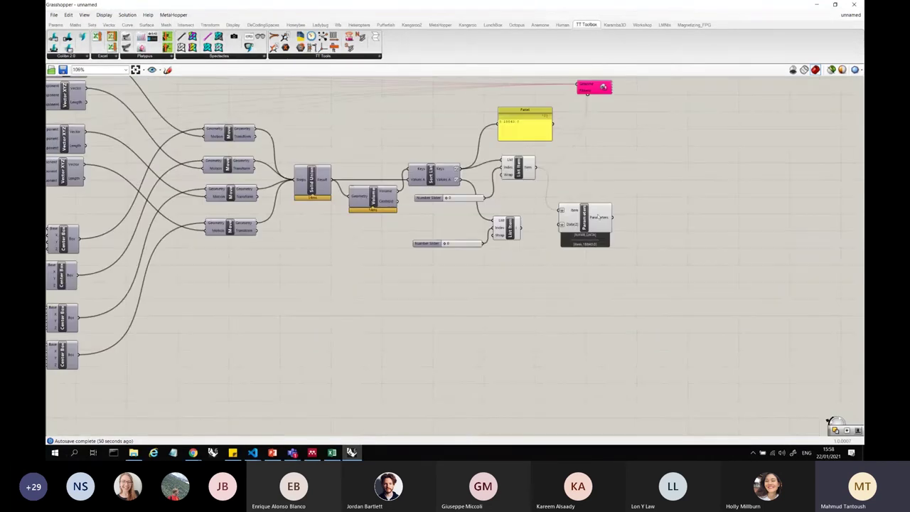
scroll(604, 206, "up", 3)
mouse_move(485, 138)
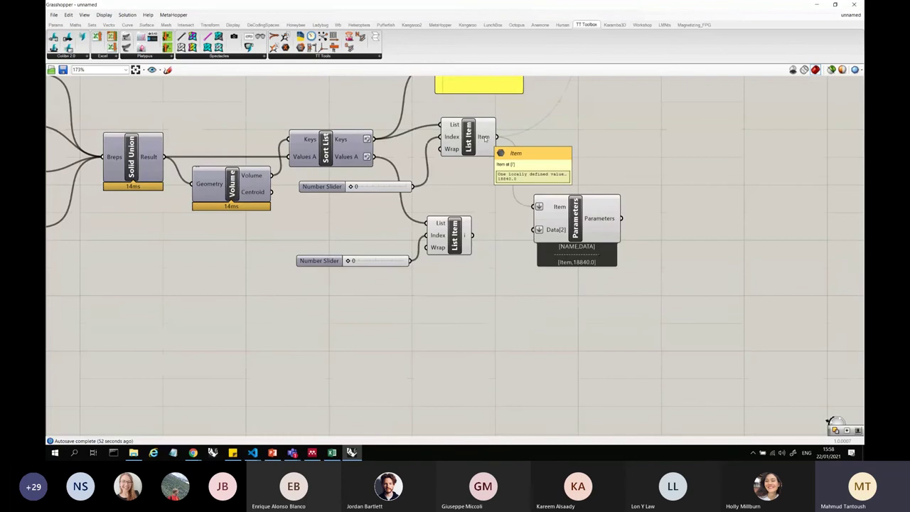
left_click(482, 138)
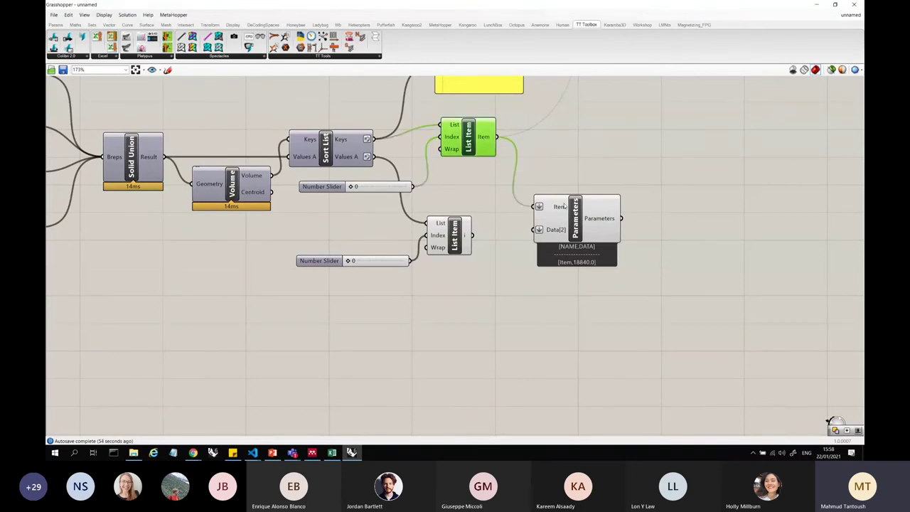
left_click(562, 206)
scroll(569, 210, "down", 6)
left_click_drag(567, 206, 626, 241)
scroll(600, 297, "down", 5)
scroll(588, 325, "up", 6)
scroll(580, 329, "down", 3)
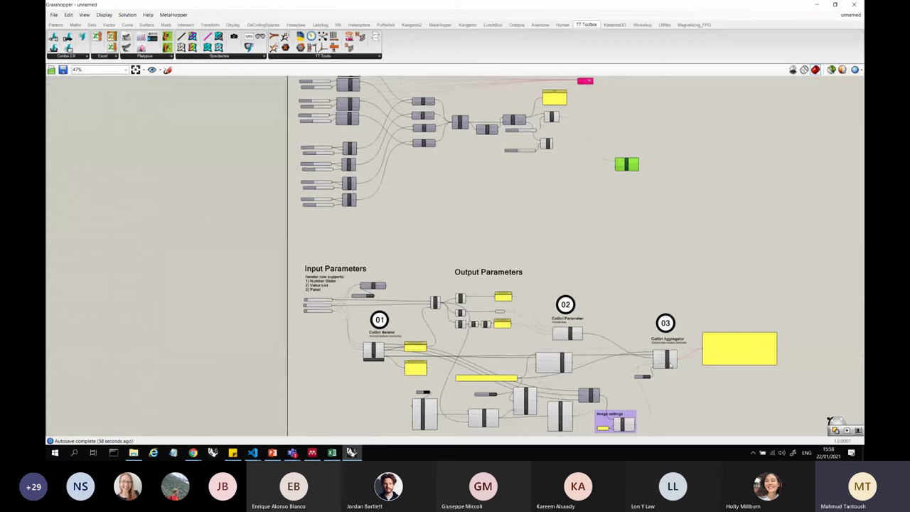
- Delete the moved Parameters copy and place a Colibri Aggregator via an 'aggre' search
left_click_drag(638, 168, 695, 190)
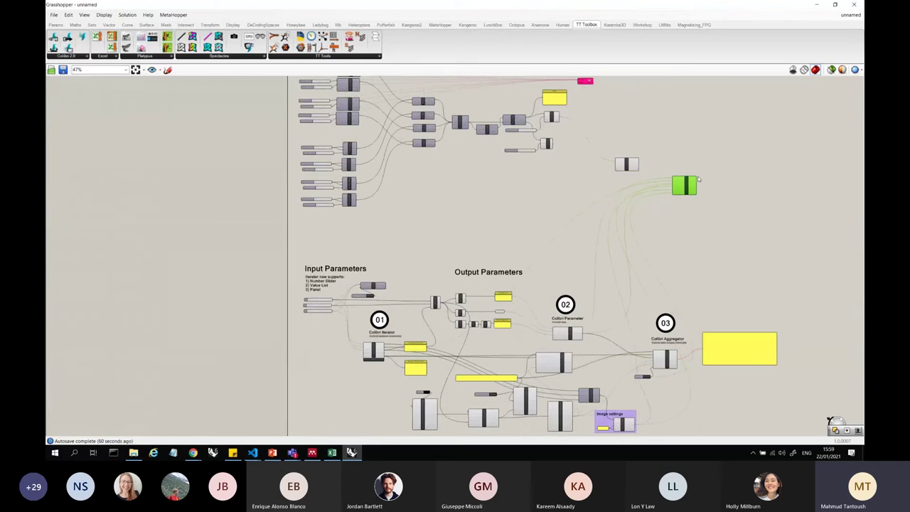
key("Delete")
double_click(698, 176)
type("aggre")
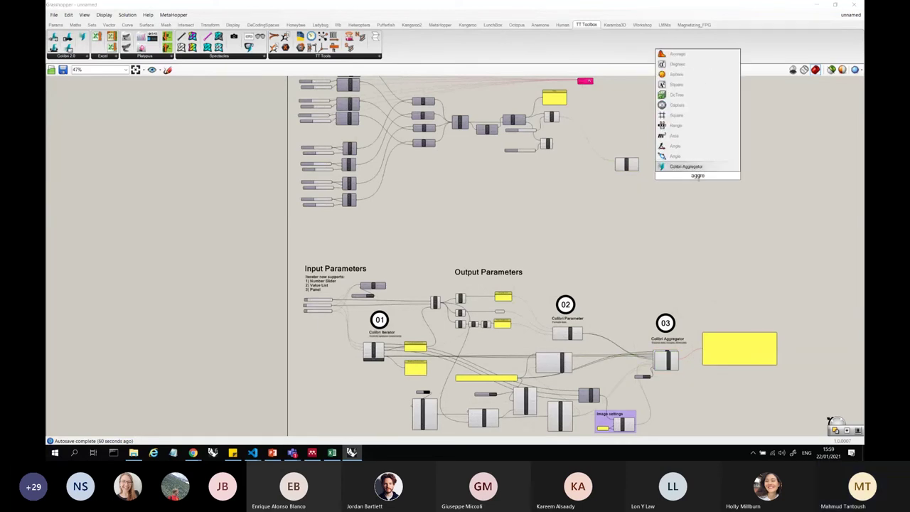
key("Return")
scroll(692, 170, "up", 8)
- Compare the Parameters component with the example Colibri Parameter's wiring
left_click(486, 150)
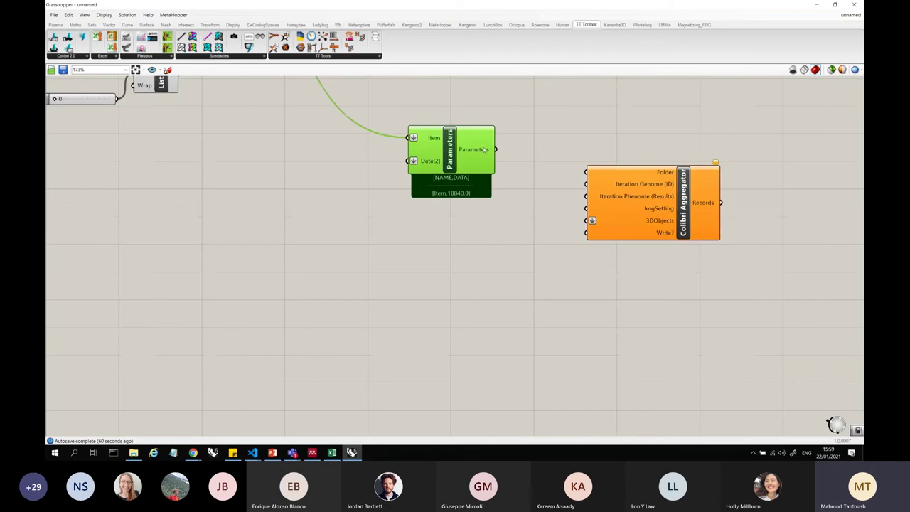
scroll(638, 187, "down", 8)
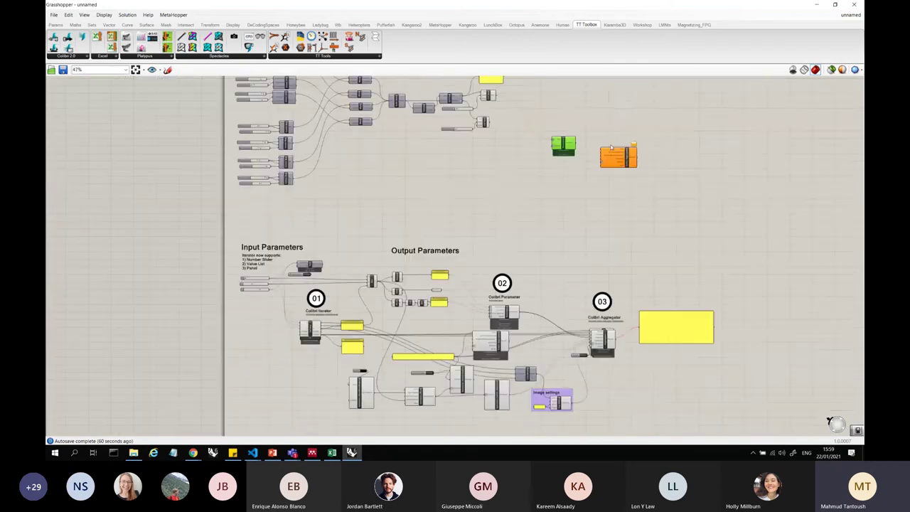
scroll(606, 314, "up", 6)
scroll(592, 305, "up", 3)
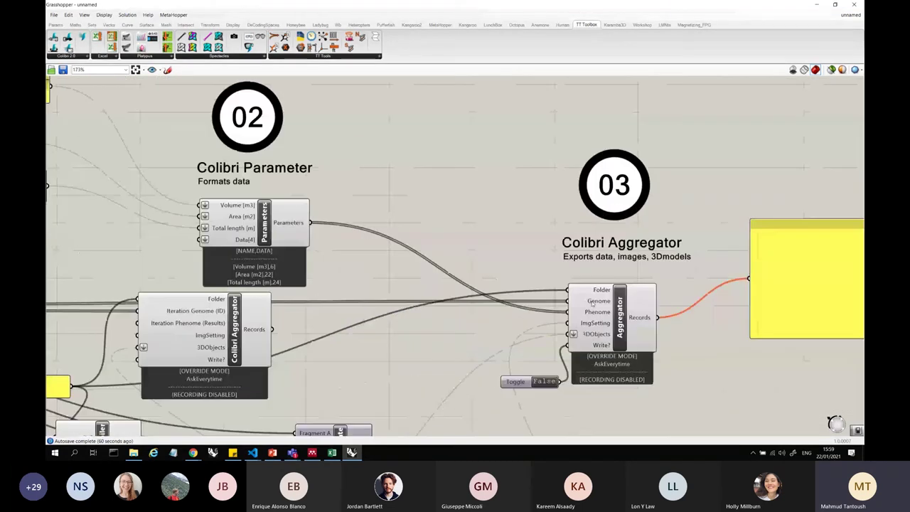
left_click(308, 223)
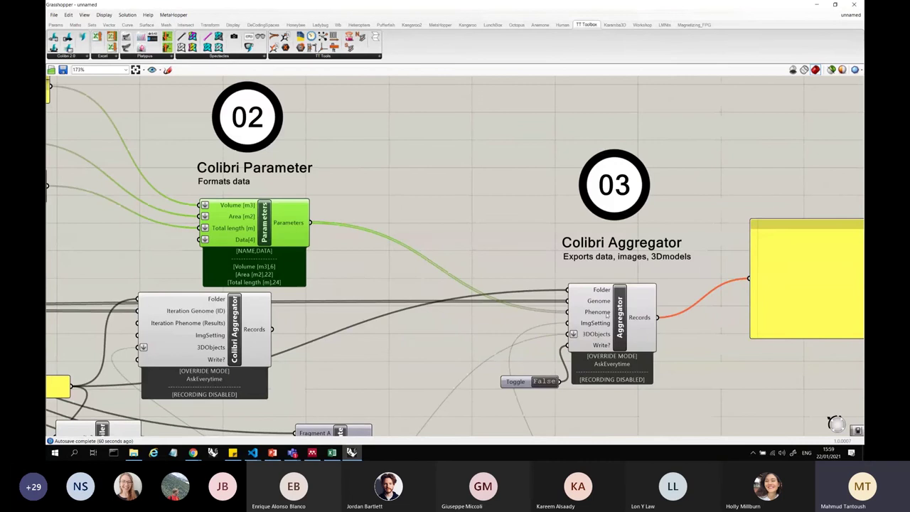
scroll(567, 312, "down", 6)
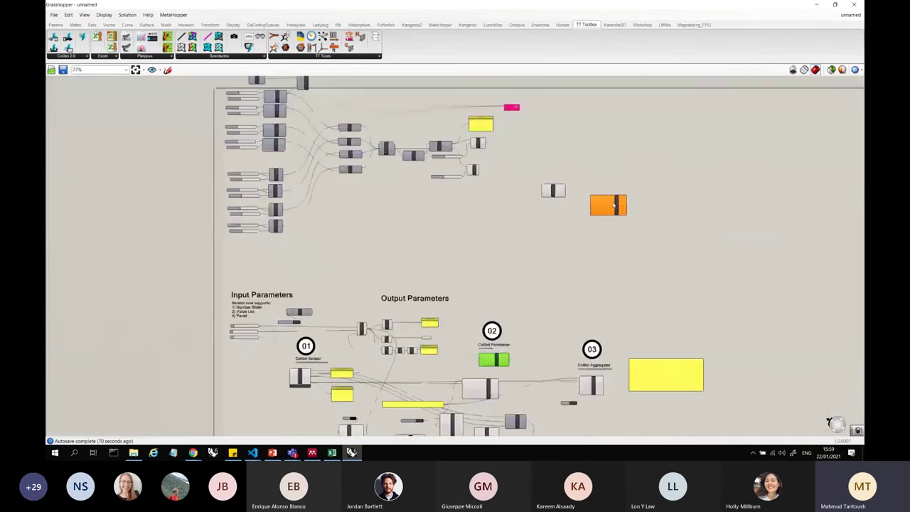
scroll(457, 172, "up", 5)
- Wire the Parameters output into the Aggregator's Iteration Phenome (Results) input
left_click_drag(472, 187, 557, 229)
left_click(569, 229)
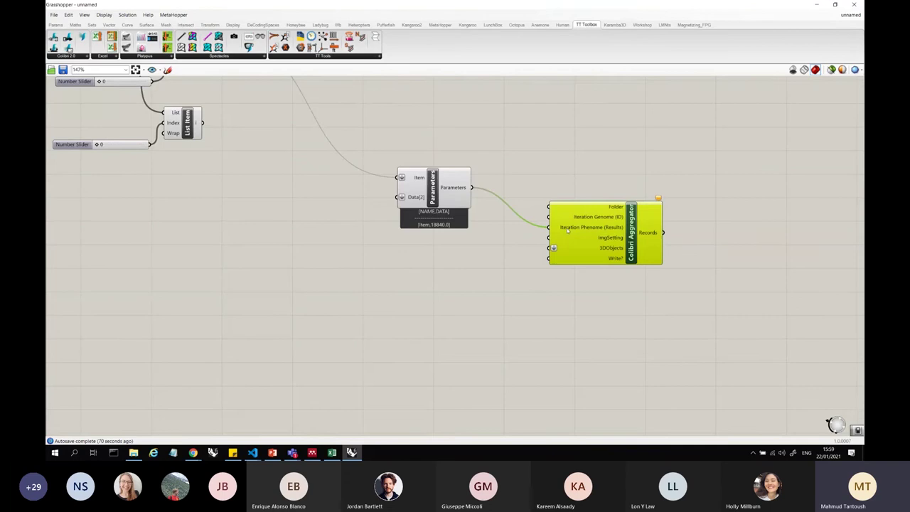
scroll(618, 221, "down", 5)
scroll(618, 222, "up", 4)
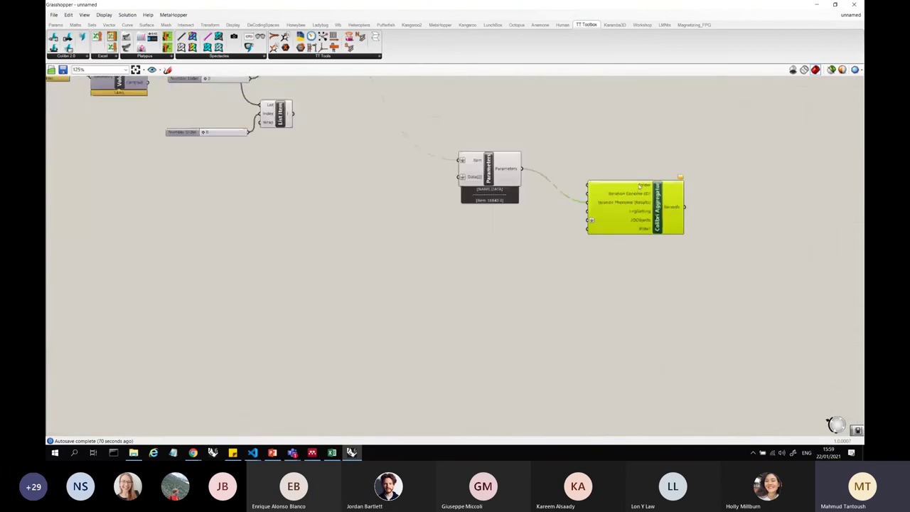
scroll(642, 334, "down", 4)
scroll(641, 334, "up", 4)
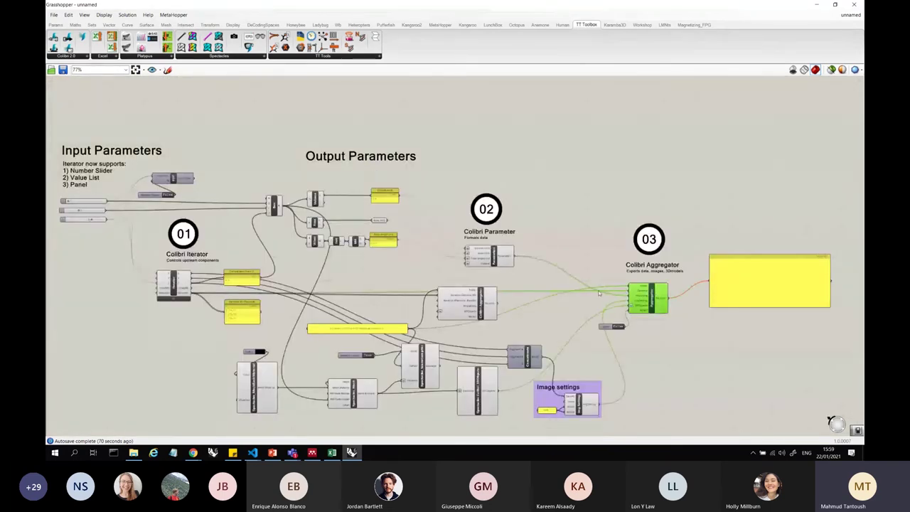
- Nudge a component in the example group slightly and select the Colibri Iterator
left_click_drag(458, 298, 455, 313)
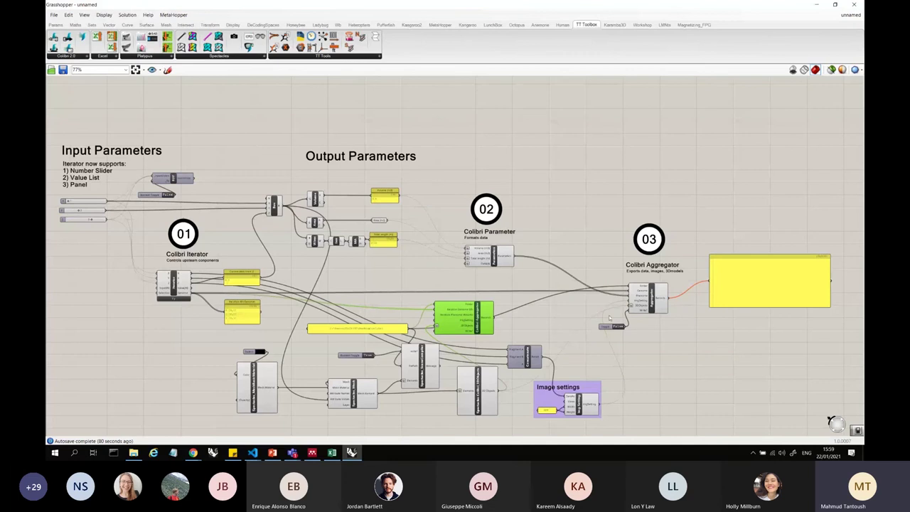
left_click(399, 313)
scroll(164, 287, "up", 3)
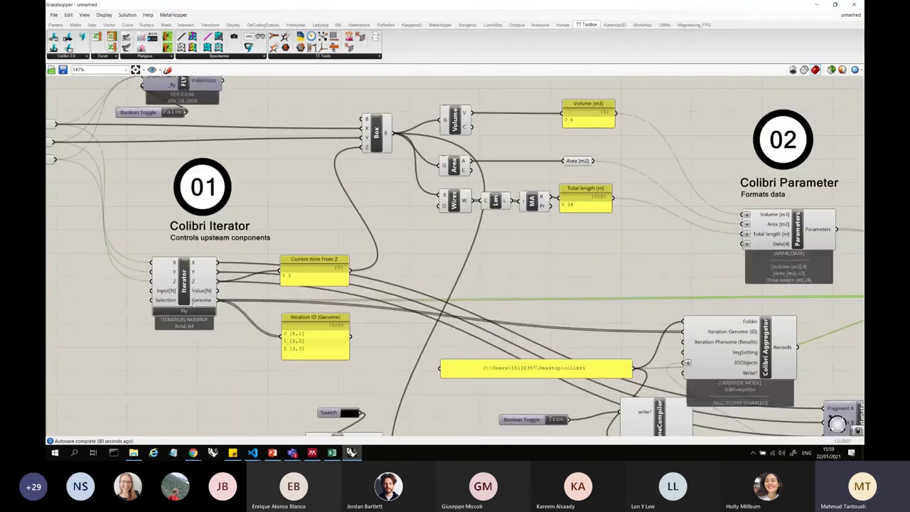
left_click(202, 301)
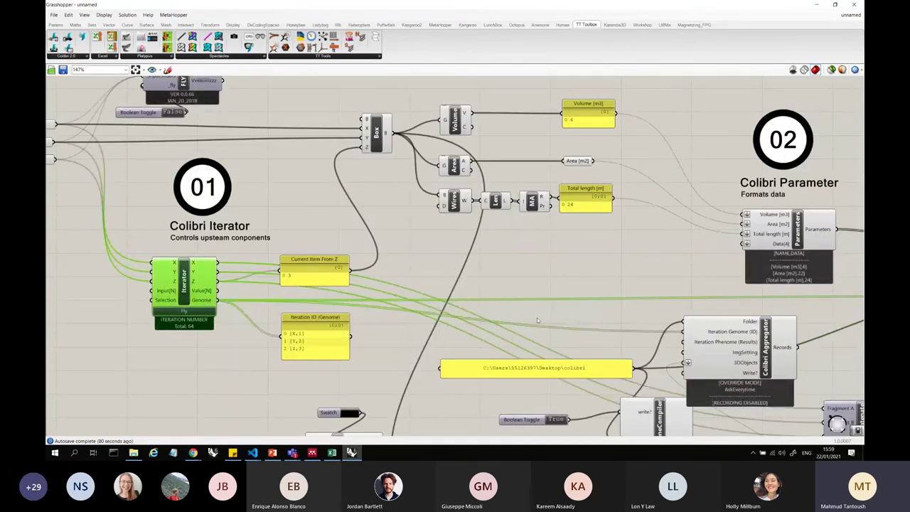
scroll(537, 317, "down", 6)
scroll(537, 317, "up", 1)
- Search 'int' on the canvas and place the component beneath the box-making graph
double_click(559, 235)
type("in")
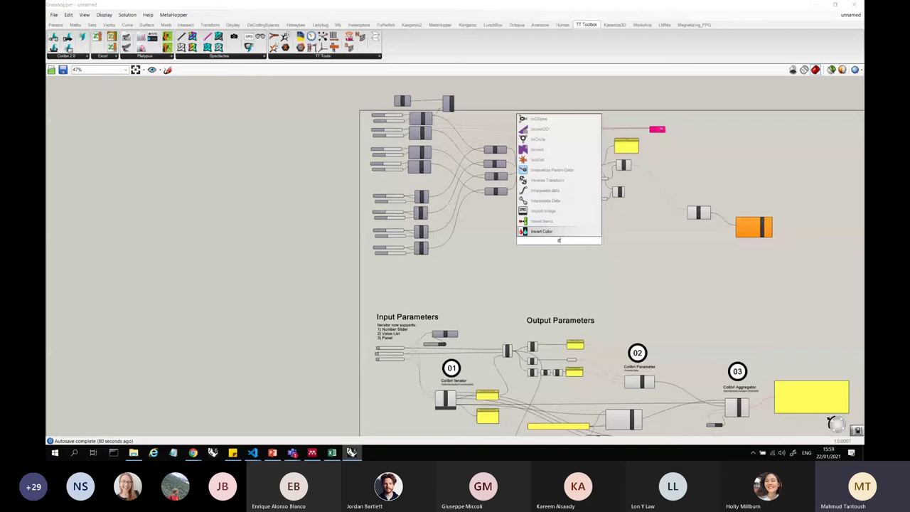
type("tera")
key("Return")
scroll(559, 238, "up", 3)
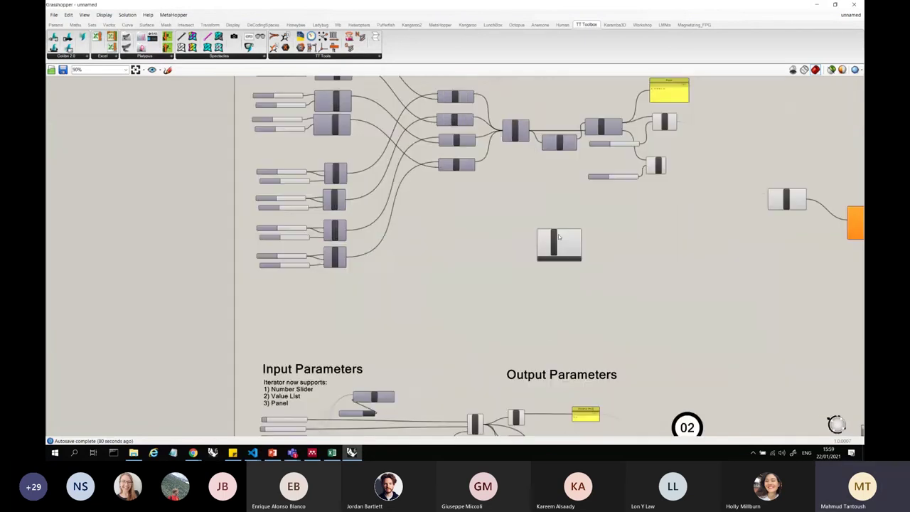
scroll(560, 239, "down", 4)
scroll(510, 302, "up", 6)
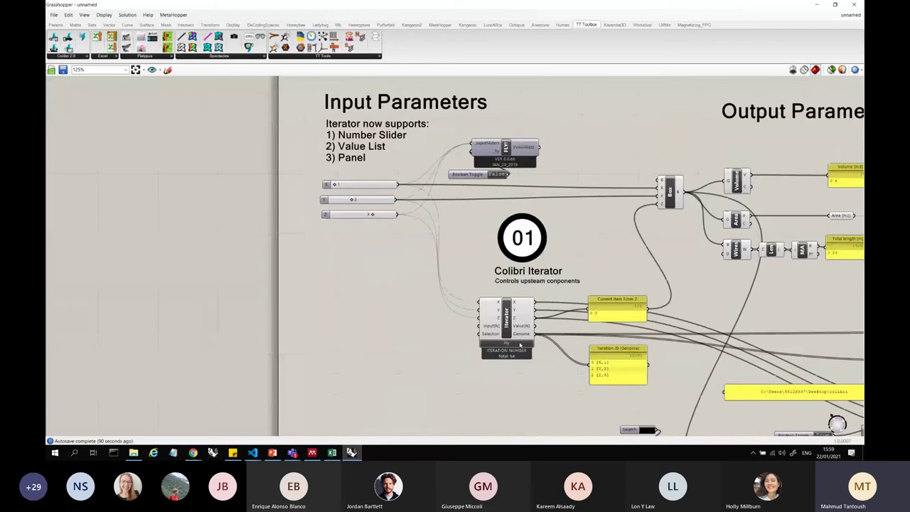
scroll(511, 347, "up", 3)
- Start a Fly run and dismiss Colibri's warning that the Aggregator isn't recording
left_click(513, 343)
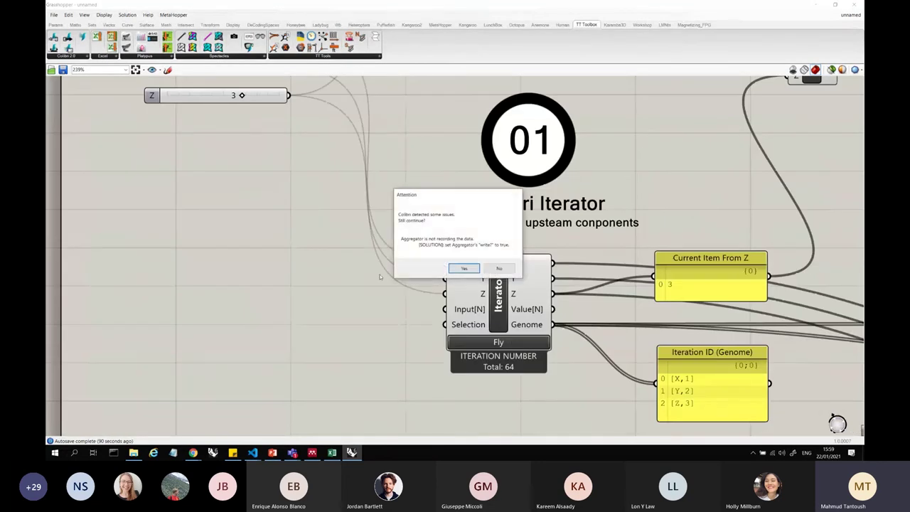
left_click(500, 268)
scroll(339, 269, "down", 5)
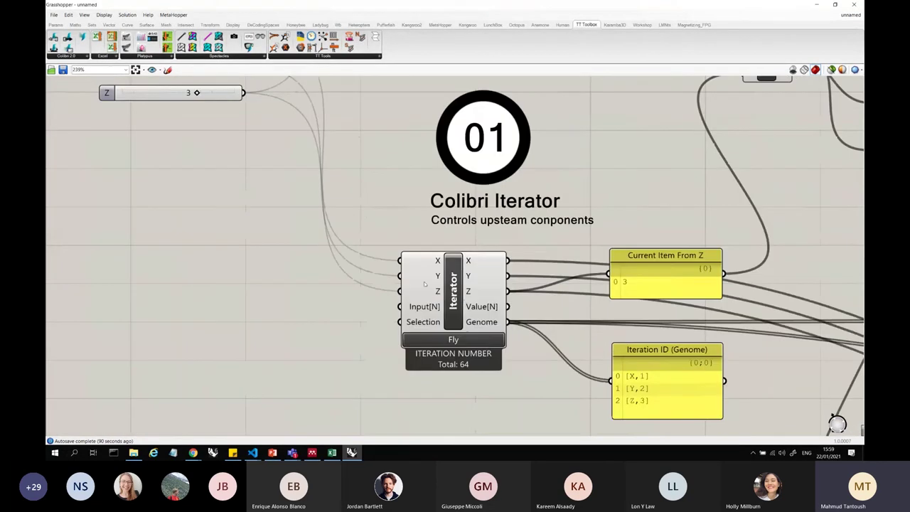
scroll(406, 288, "up", 3)
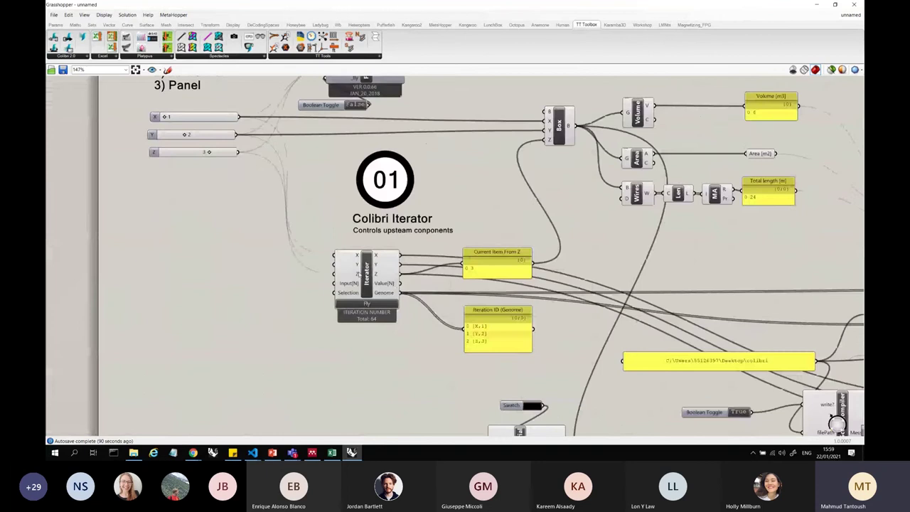
scroll(355, 329, "down", 8)
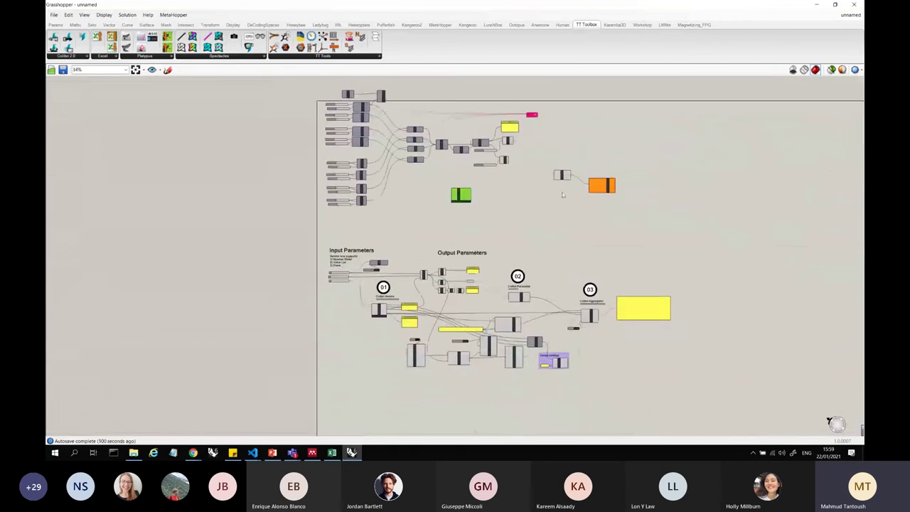
scroll(562, 194, "up", 7)
mouse_move(580, 211)
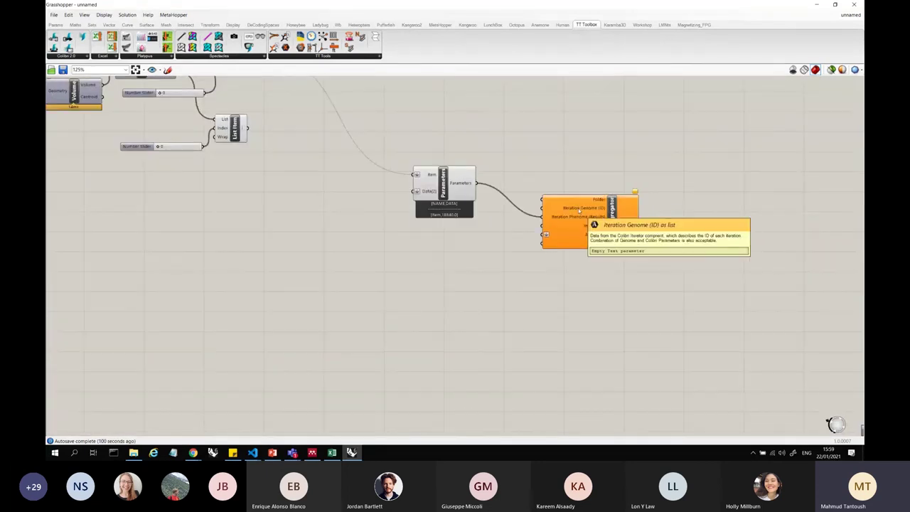
scroll(581, 210, "down", 2)
right_click_drag(581, 211, 680, 285)
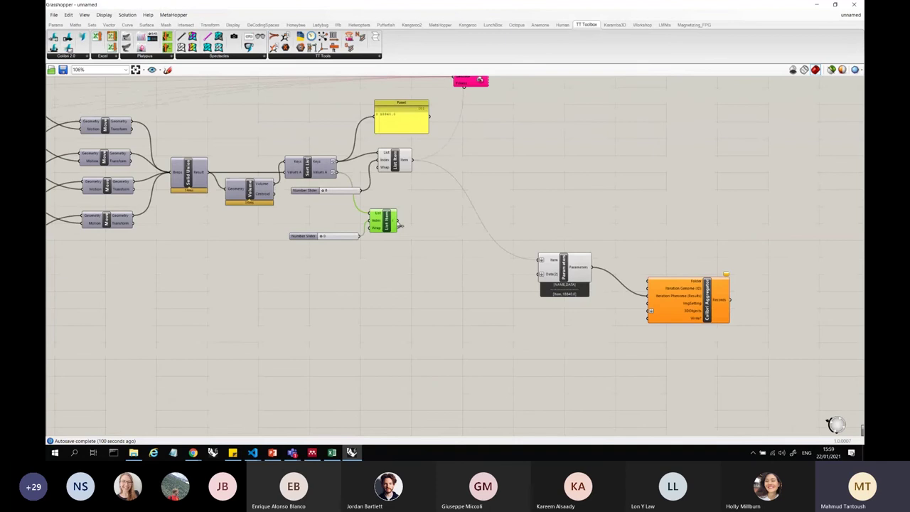
left_click_drag(400, 225, 594, 299)
scroll(594, 299, "down", 6)
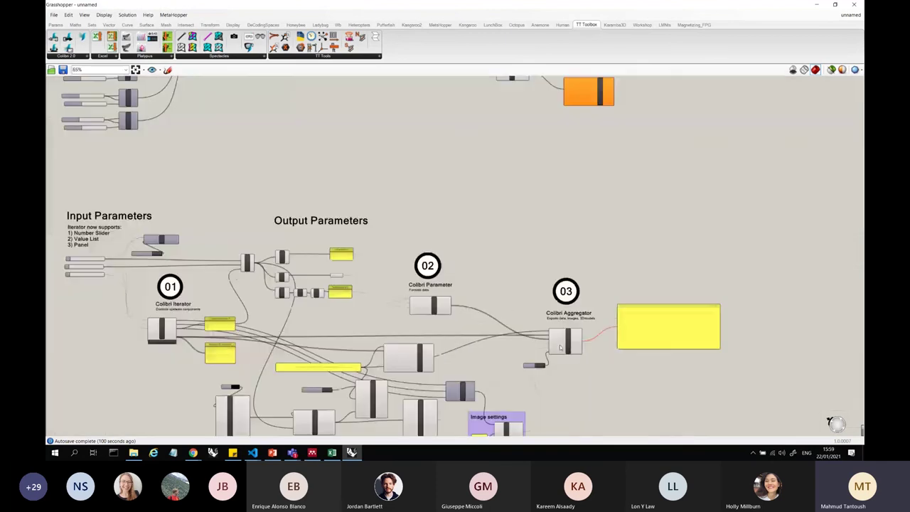
scroll(560, 348, "up", 3)
left_click(573, 331)
scroll(574, 330, "down", 4)
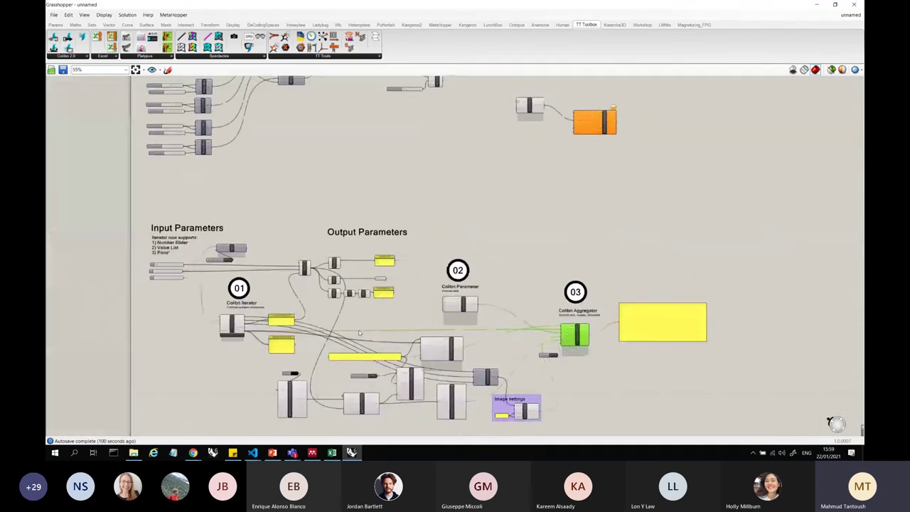
scroll(307, 330, "up", 3)
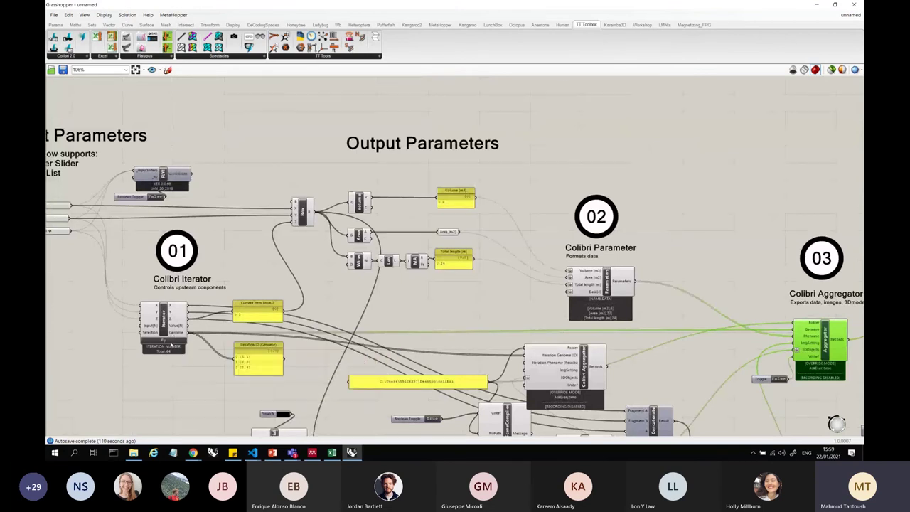
left_click(172, 344)
scroll(171, 335, "down", 5)
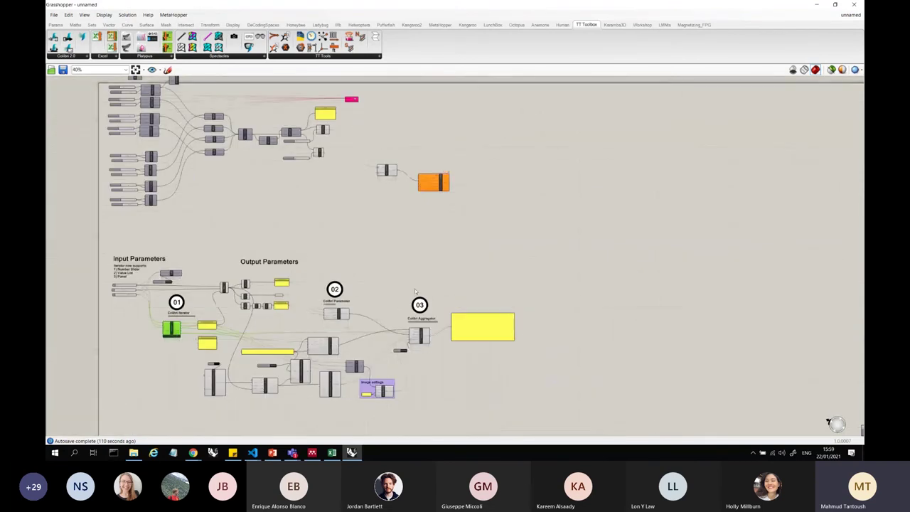
- Move the Colibri Iterator beside the Vector XYZ nodes and wire the -6 slider to its first input
left_click_drag(173, 329, 242, 195)
scroll(239, 189, "up", 3)
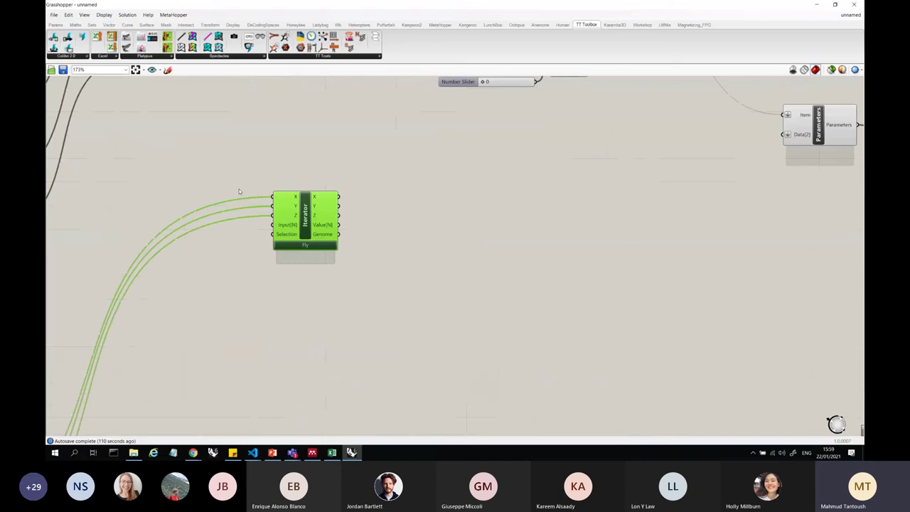
scroll(482, 248, "down", 4)
scroll(505, 290, "up", 2)
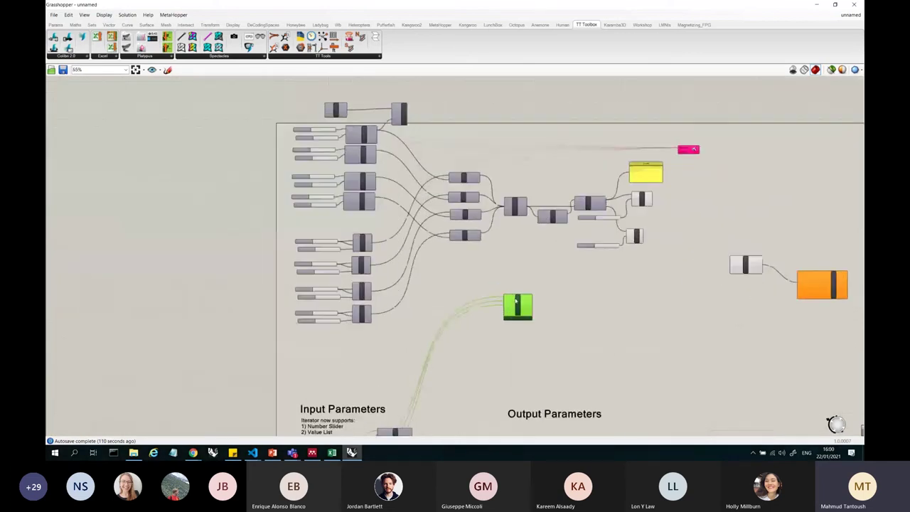
scroll(517, 302, "up", 2)
scroll(498, 281, "up", 1)
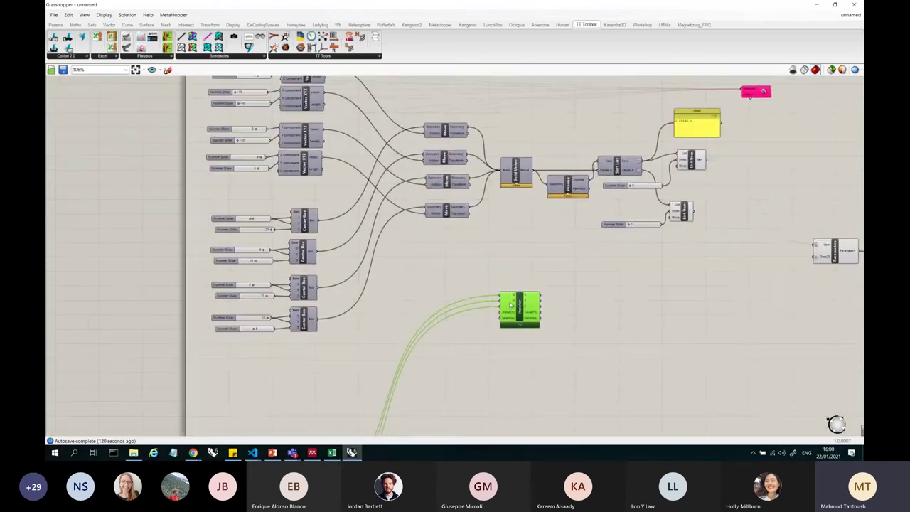
scroll(512, 299, "up", 3)
scroll(512, 299, "down", 3)
left_click_drag(523, 306, 385, 138)
scroll(384, 137, "down", 2)
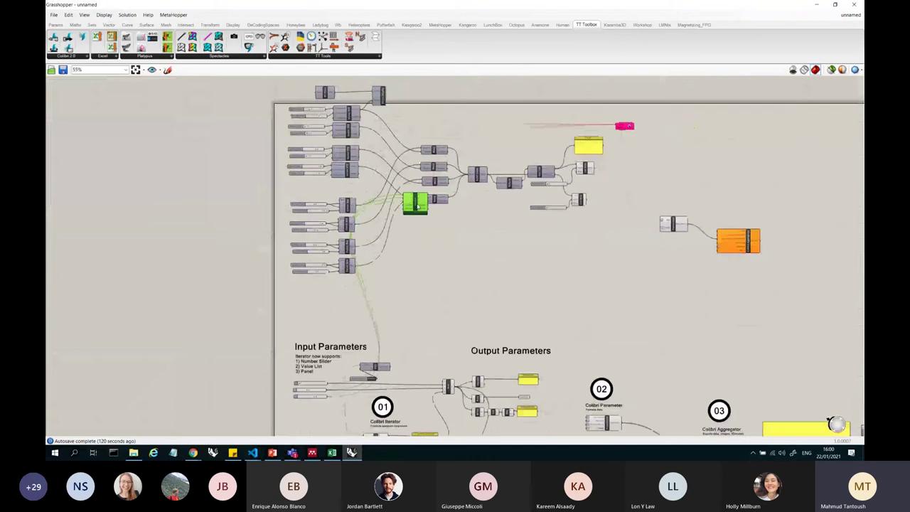
scroll(399, 142, "up", 3)
scroll(405, 160, "up", 3)
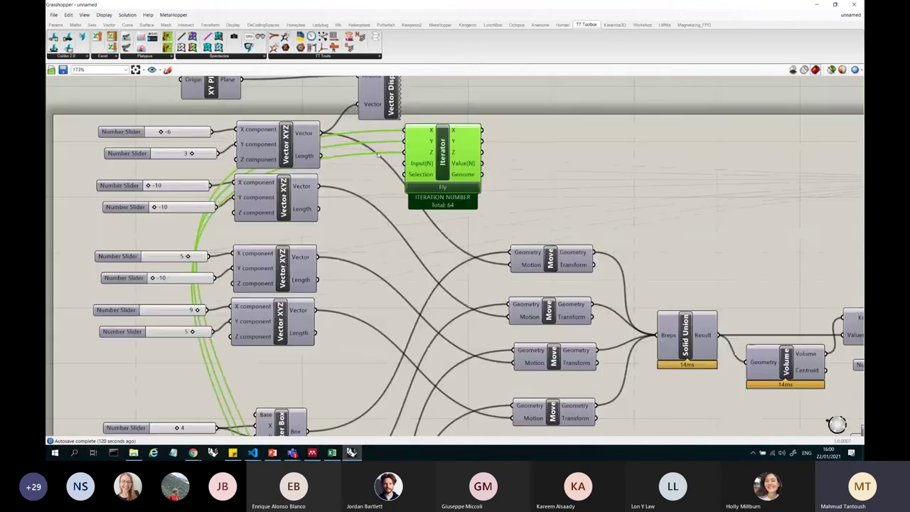
left_click_drag(216, 132, 460, 180)
scroll(460, 159, "down", 6)
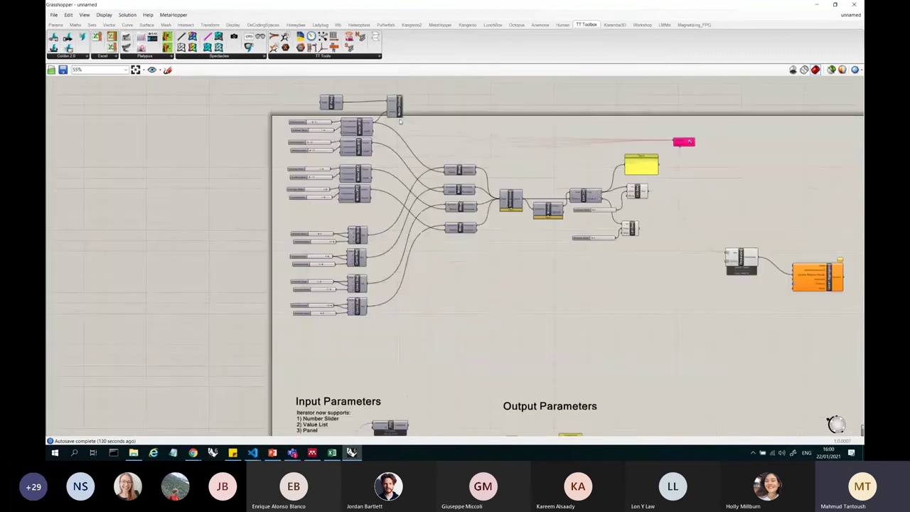
- Window-select the Input and Output Parameters group and show the list of open definitions
left_click_drag(681, 241, 594, 194)
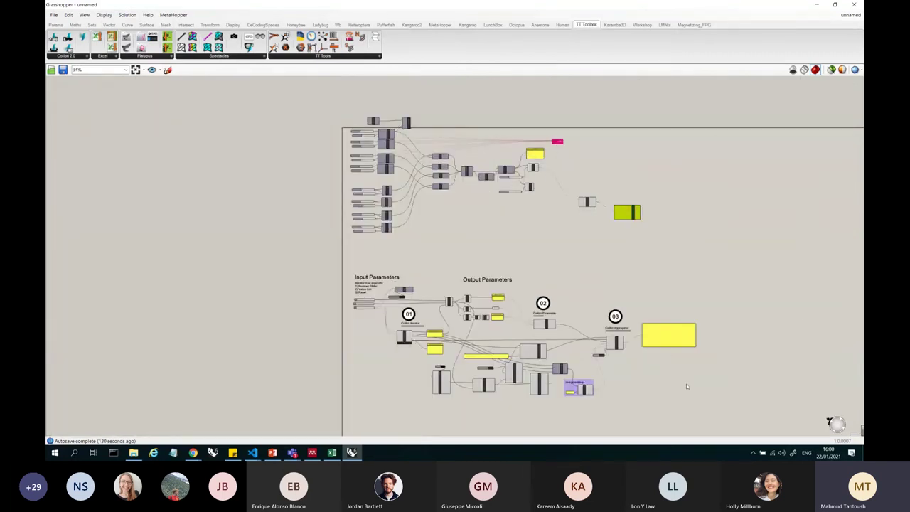
left_click_drag(723, 403, 371, 255)
left_click(851, 16)
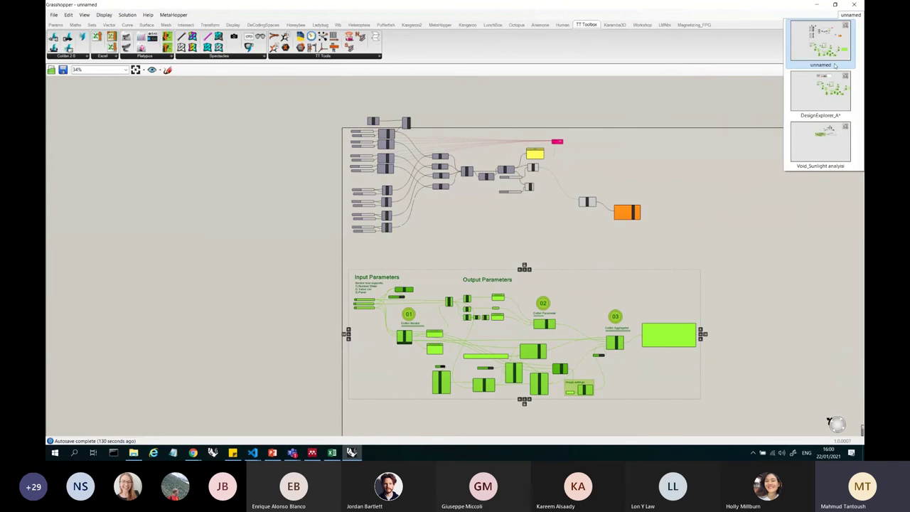
- Switch to the DesignExplorer_A definition and restore the Grasshopper window to reveal Rhino
left_click(821, 91)
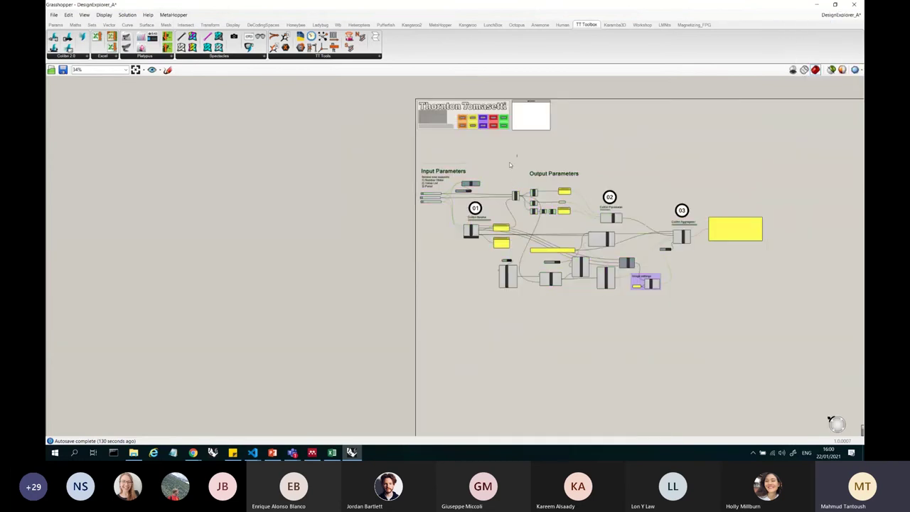
scroll(518, 223, "up", 2)
scroll(384, 238, "up", 3)
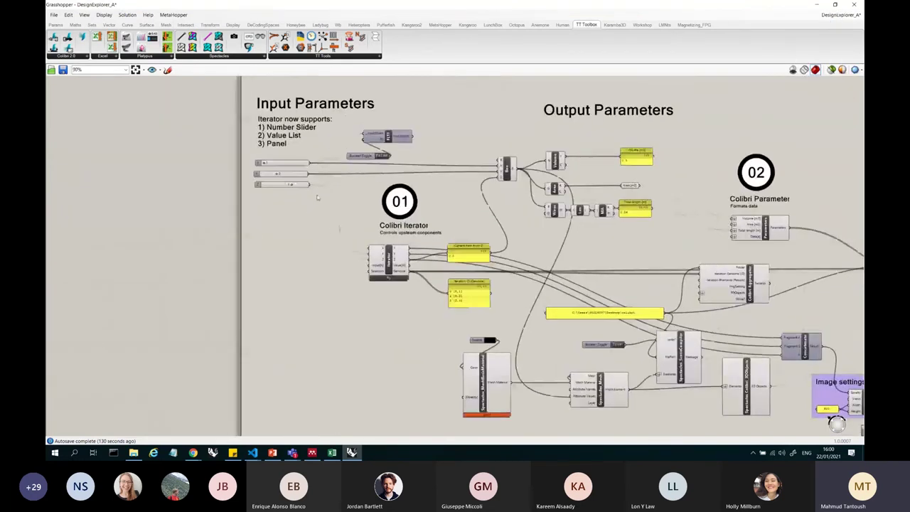
double_click(506, 9)
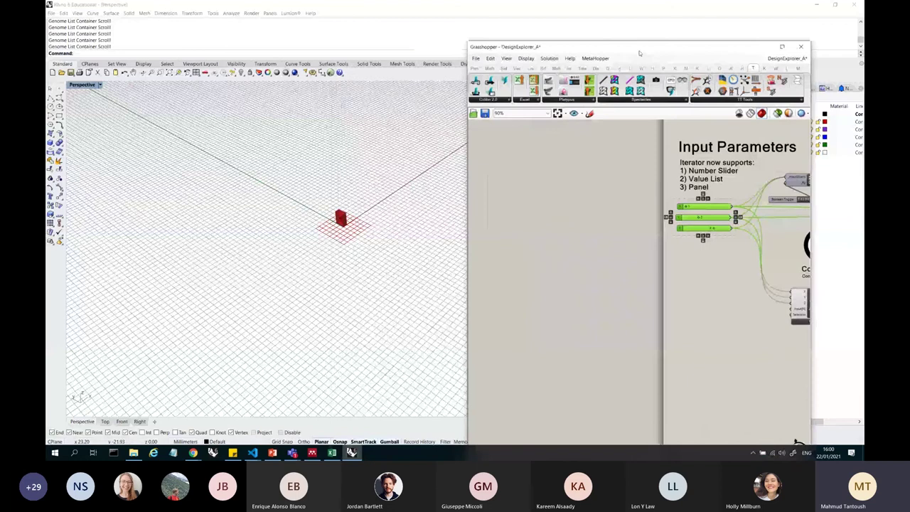
scroll(747, 233, "up", 3)
- Raise the X box slider from 1 to 2, reshaping the red box in Rhino
left_click(697, 224)
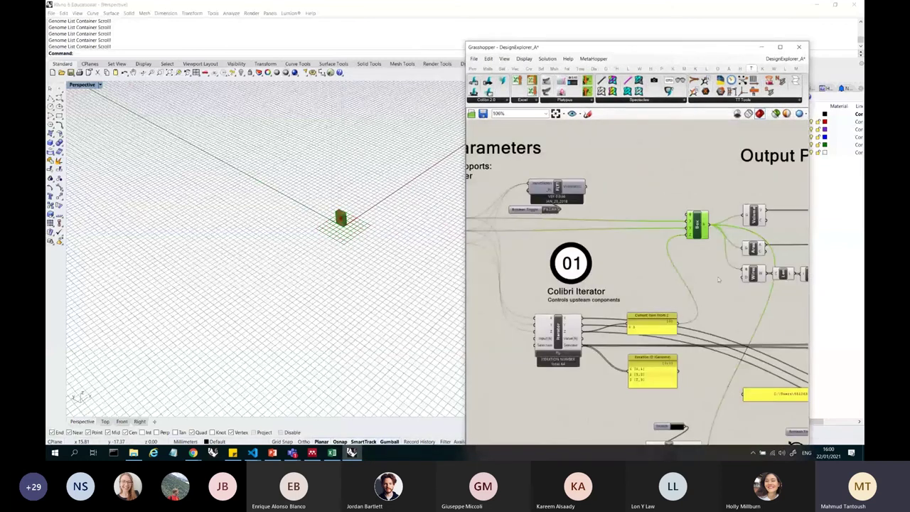
scroll(666, 219, "down", 2)
scroll(542, 219, "up", 3)
left_click_drag(542, 219, 638, 268)
scroll(569, 235, "down", 3)
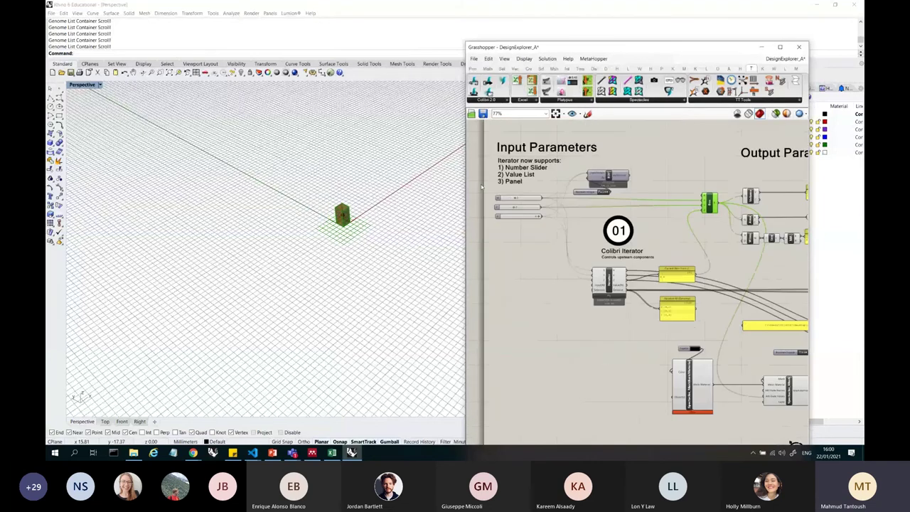
scroll(531, 187, "up", 2)
scroll(683, 233, "down", 3)
scroll(682, 233, "up", 3)
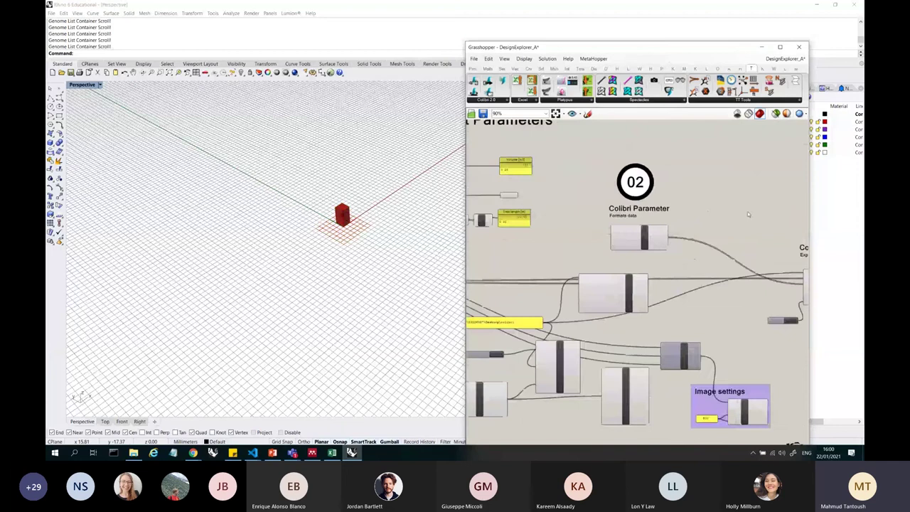
scroll(683, 234, "down", 2)
scroll(683, 234, "up", 1)
scroll(690, 232, "up", 3)
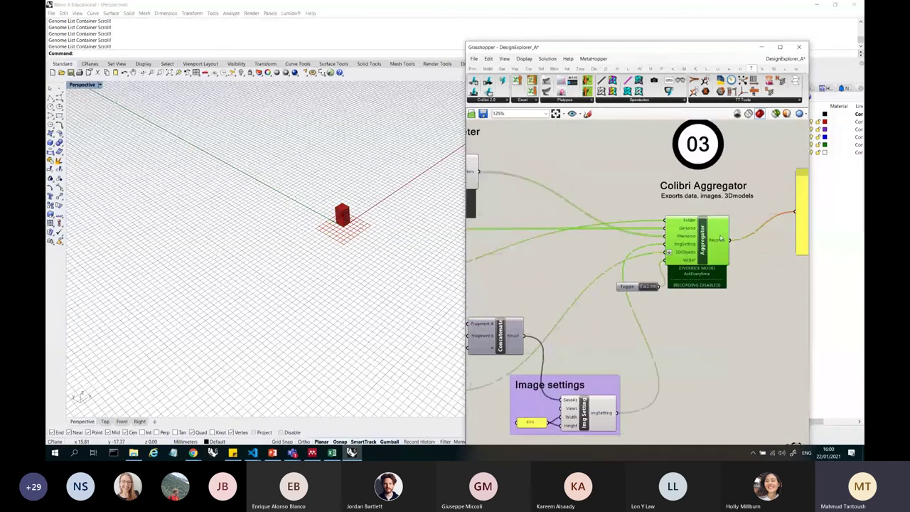
scroll(641, 213, "down", 5)
scroll(484, 184, "up", 5)
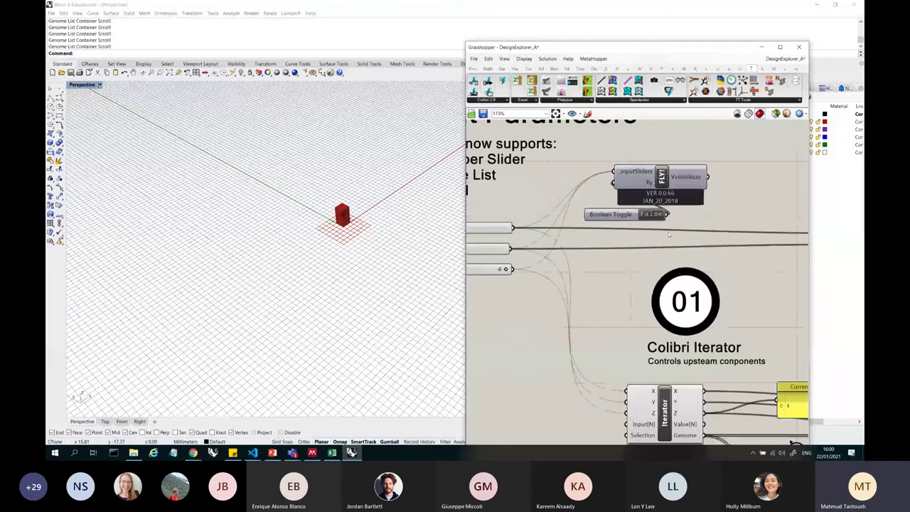
- Move the Fly component and its Boolean Toggle slightly up and right
left_click(665, 175)
mouse_move(663, 176)
left_mouse_down()
mouse_move(676, 162)
mouse_move(668, 165)
left_mouse_up()
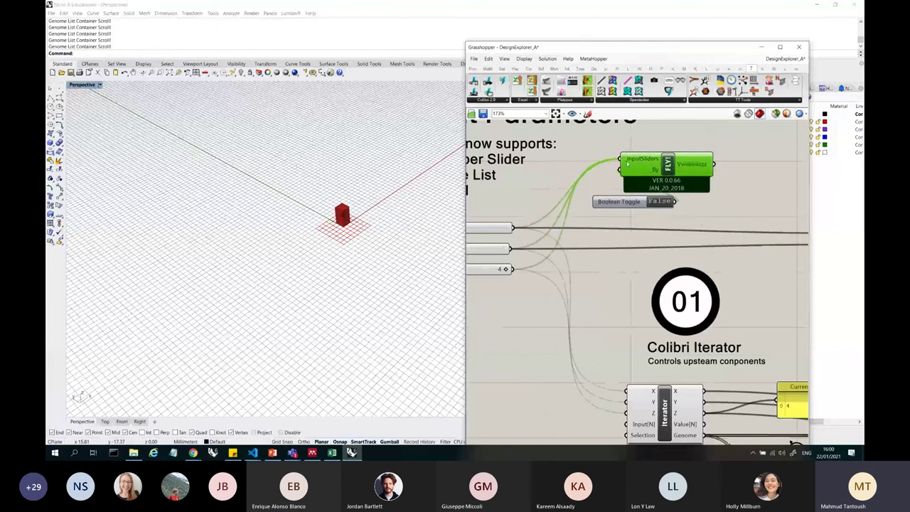
scroll(628, 164, "down", 8)
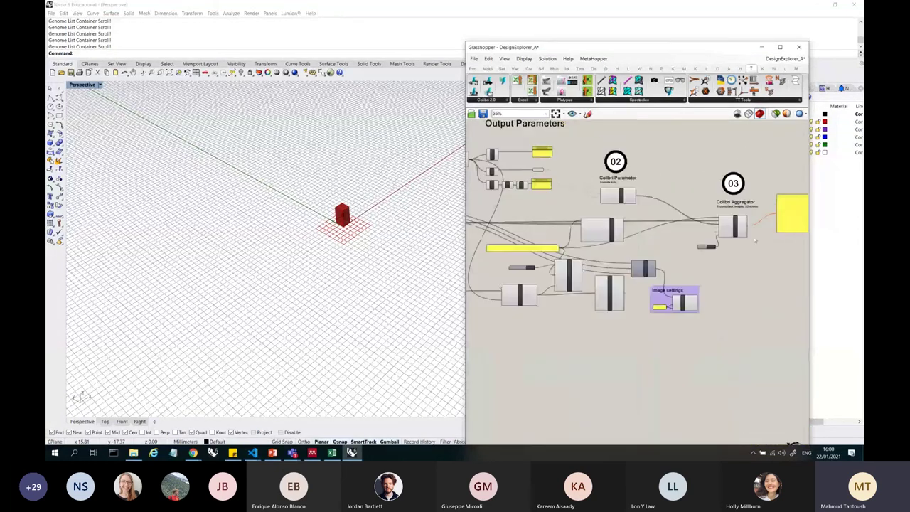
scroll(755, 239, "up", 3)
scroll(713, 242, "down", 3)
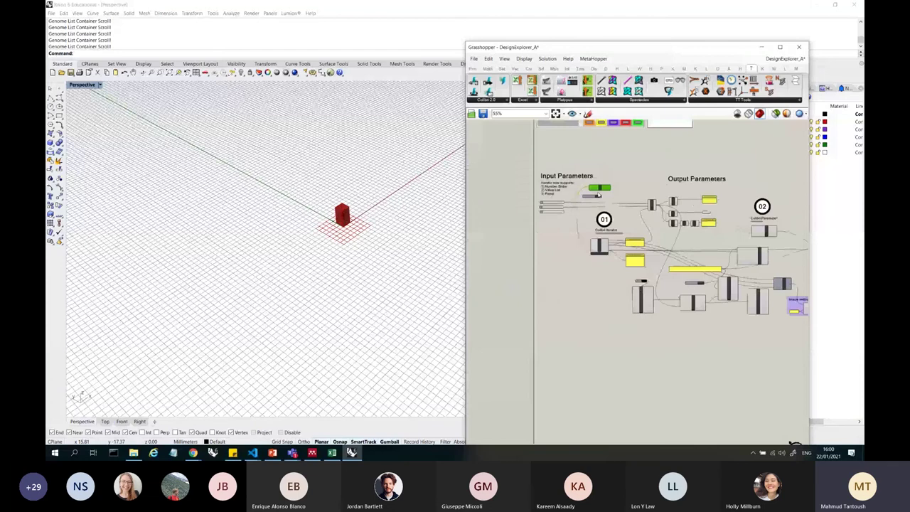
scroll(618, 221, "up", 5)
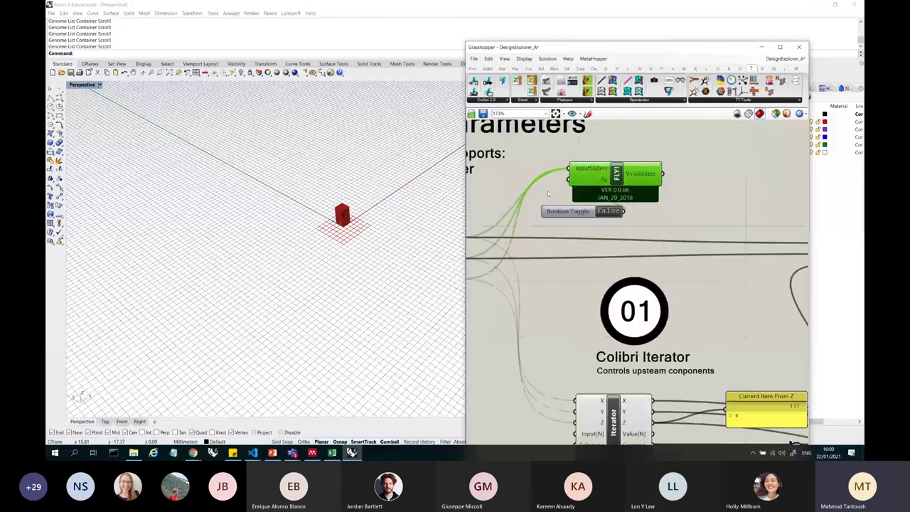
- Set the Boolean Toggle to True and confirm running all 64 iterations, then rerun Fly
double_click(618, 221)
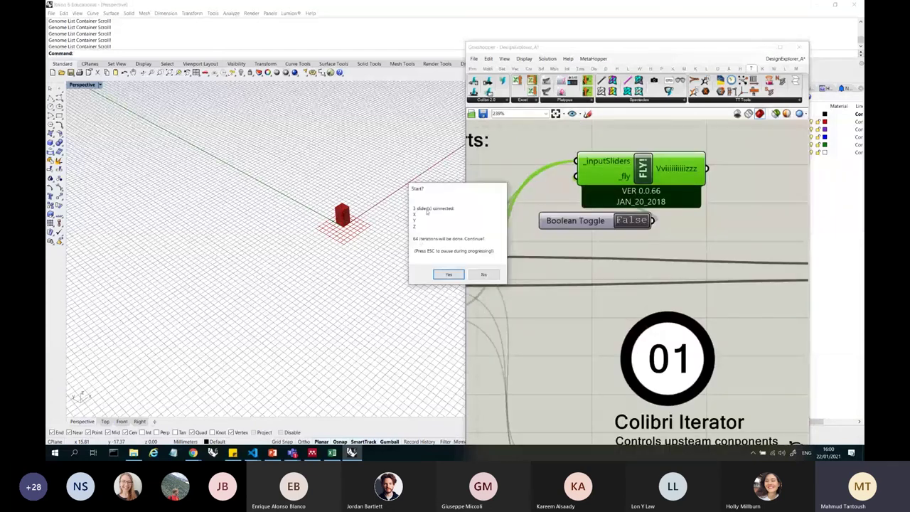
left_click(449, 275)
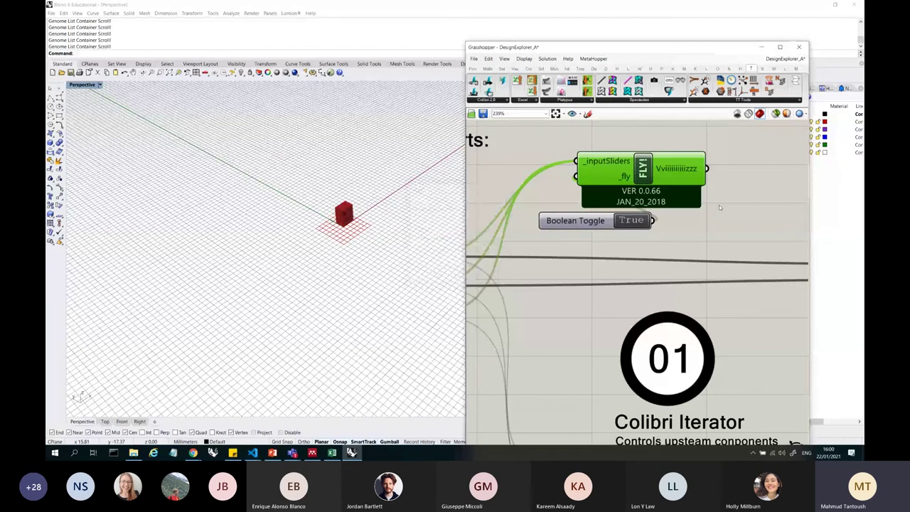
scroll(719, 205, "down", 3)
scroll(719, 205, "up", 2)
scroll(720, 204, "down", 2)
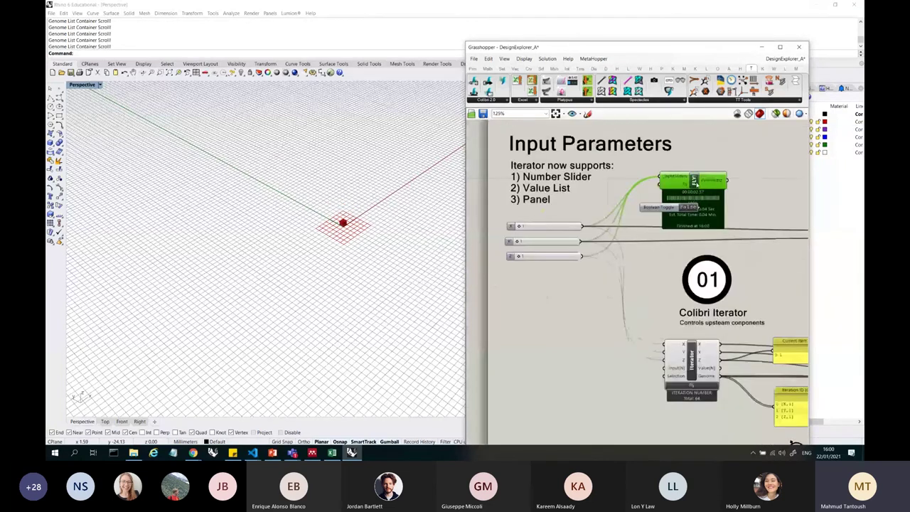
scroll(718, 175, "up", 1)
scroll(724, 178, "down", 3)
scroll(724, 178, "up", 2)
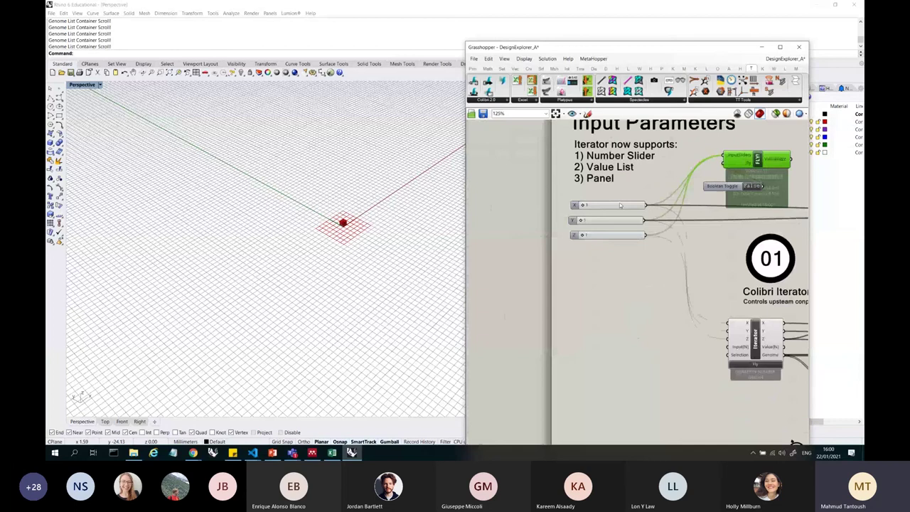
scroll(722, 181, "down", 1)
scroll(723, 180, "up", 3)
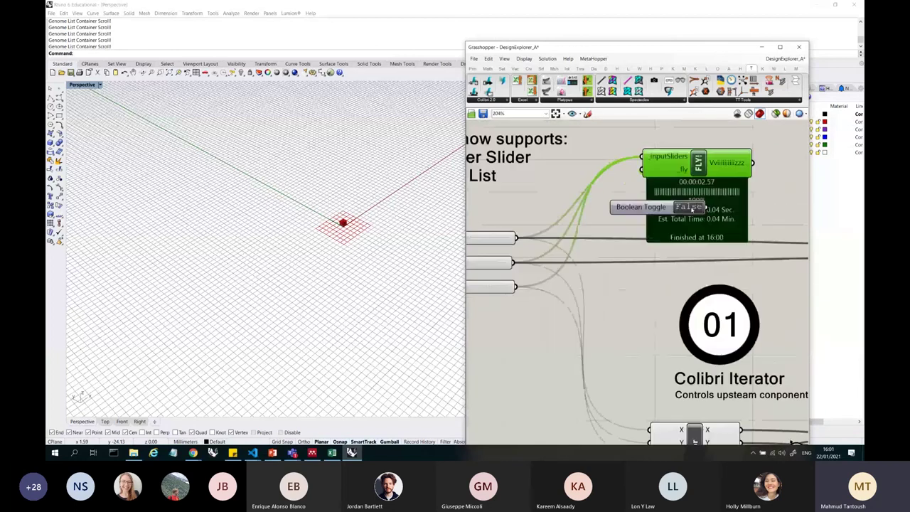
double_click(688, 207)
left_click(444, 275)
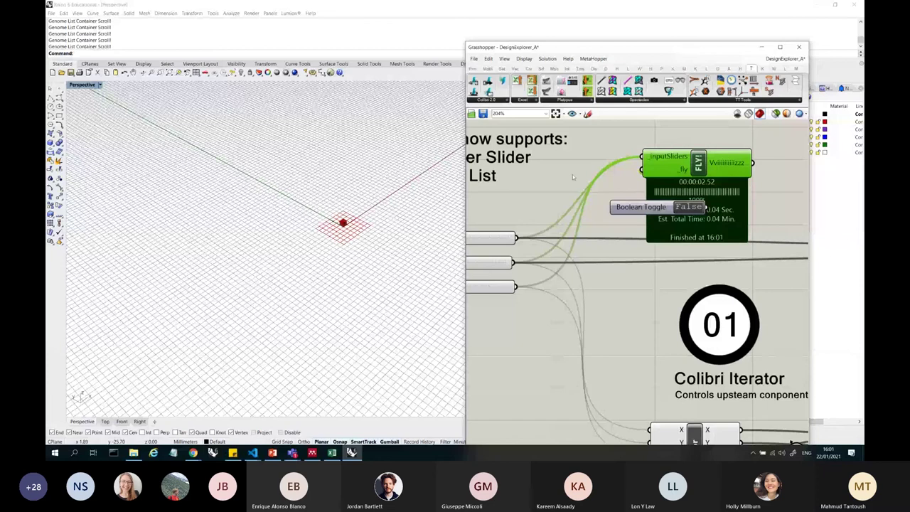
- Select the Output Parameters components, then deselect them so the box displays red
scroll(572, 174, "down", 5)
scroll(579, 180, "up", 3)
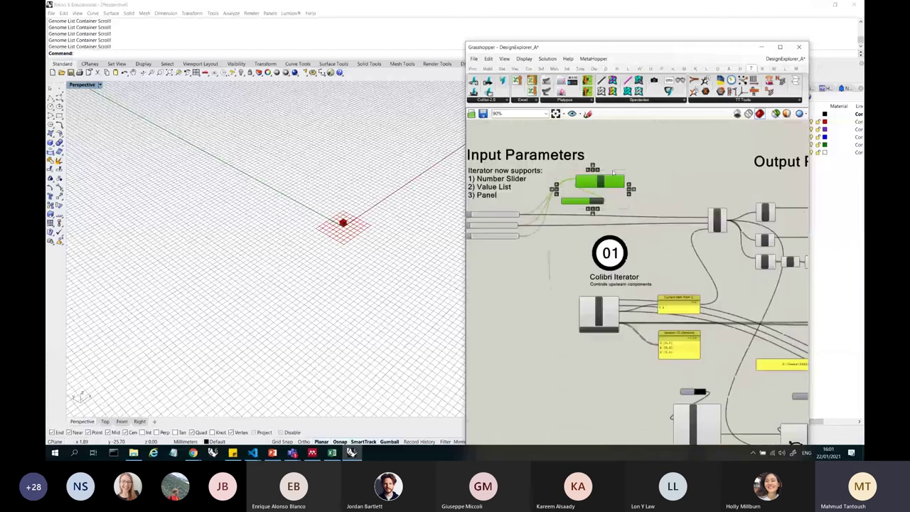
scroll(567, 201, "down", 5)
scroll(566, 213, "up", 5)
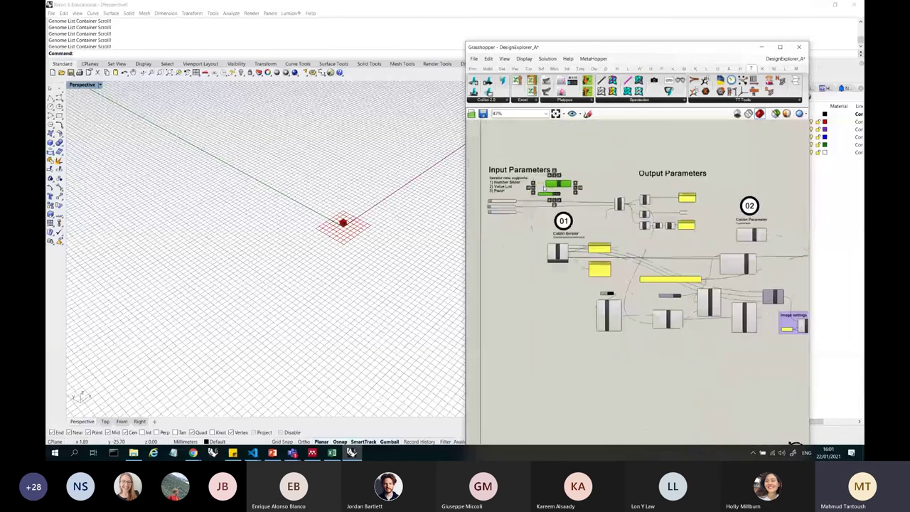
scroll(528, 273, "down", 2)
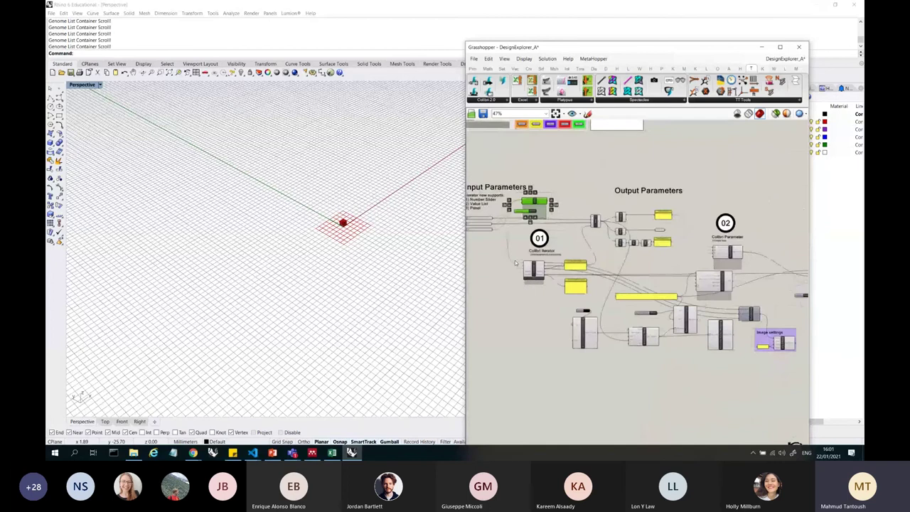
scroll(683, 235, "down", 2)
scroll(693, 237, "up", 3)
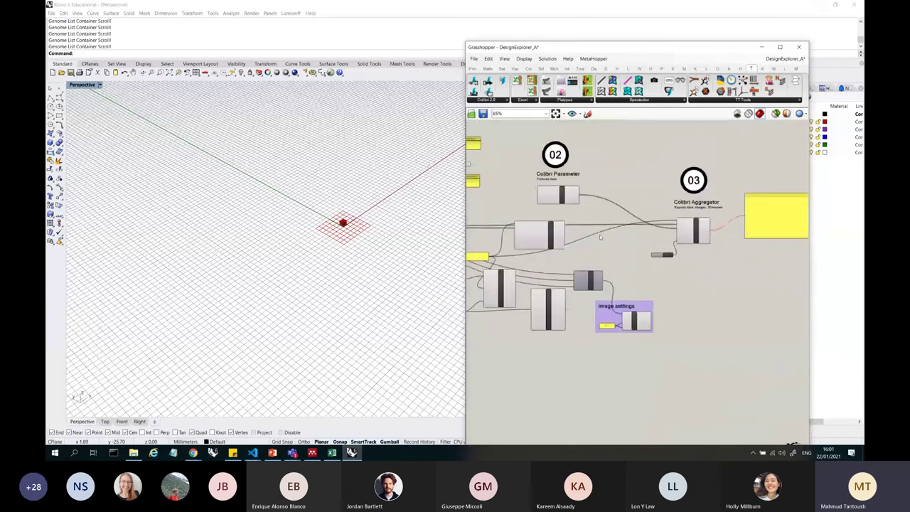
scroll(600, 237, "down", 3)
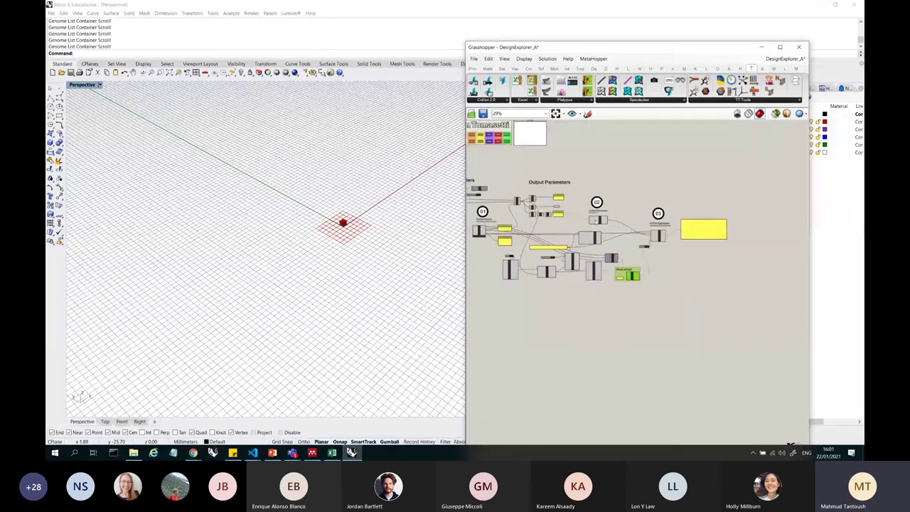
left_click(531, 182)
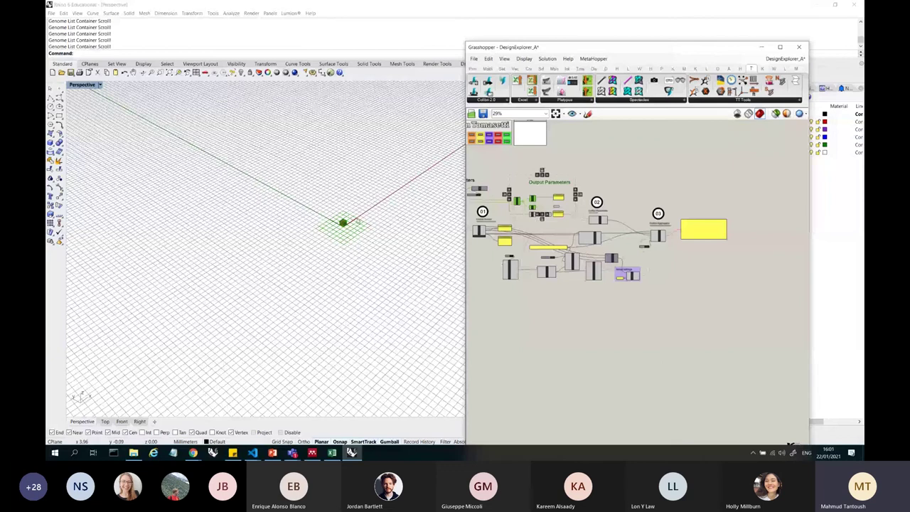
scroll(338, 233, "up", 3)
scroll(553, 215, "up", 3)
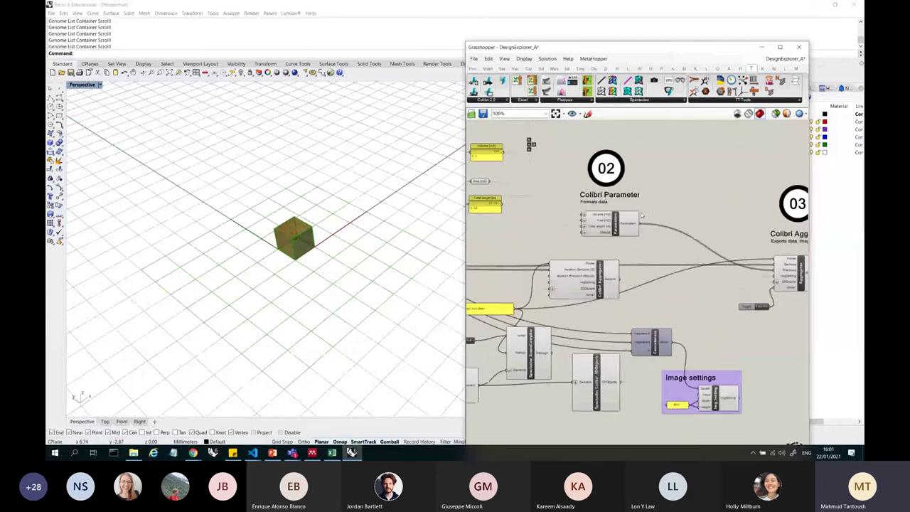
left_click(589, 191)
scroll(589, 191, "up", 3)
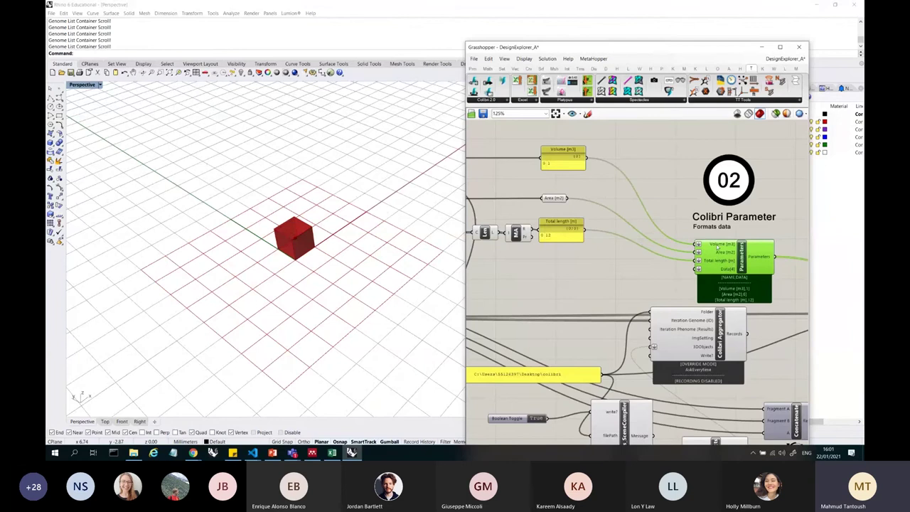
- Zoom to the Colibri Aggregator and its False Write? toggle, then focus the Rhino viewport
key("ctrl+3")
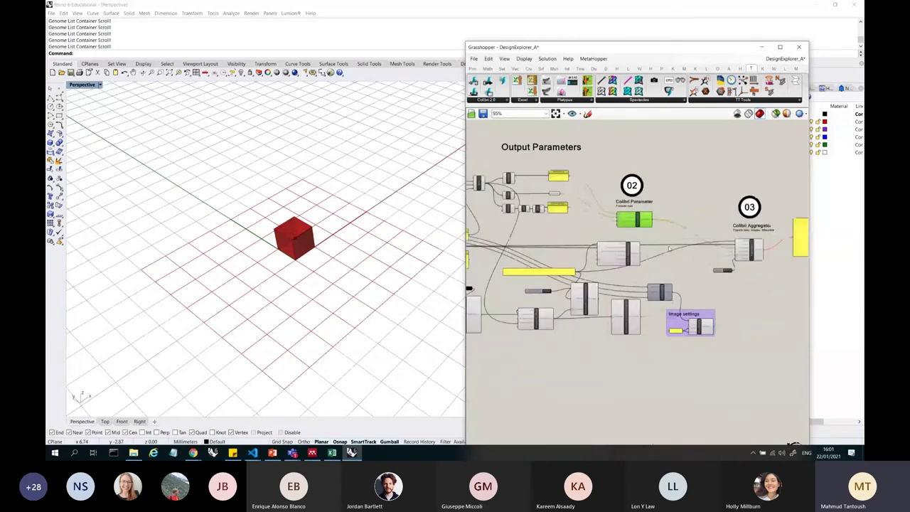
scroll(710, 234, "down", 3)
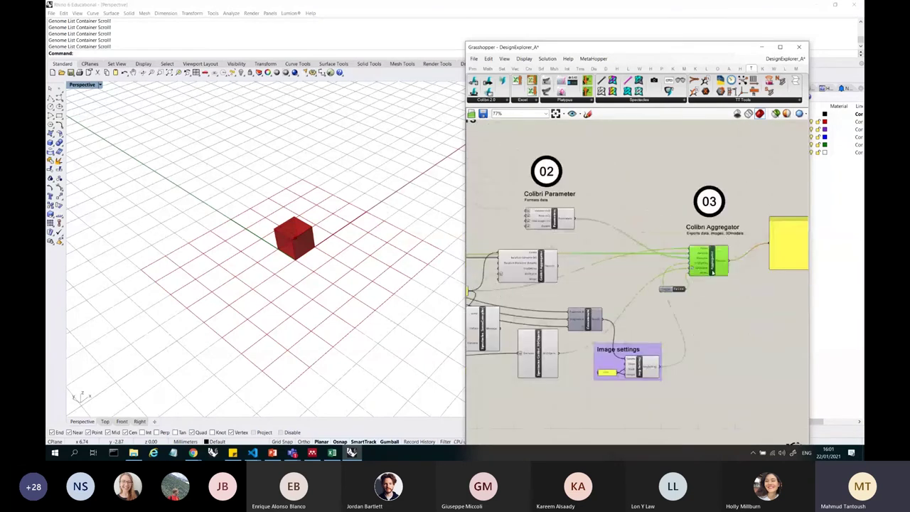
key("ctrl+3")
scroll(752, 222, "down", 3)
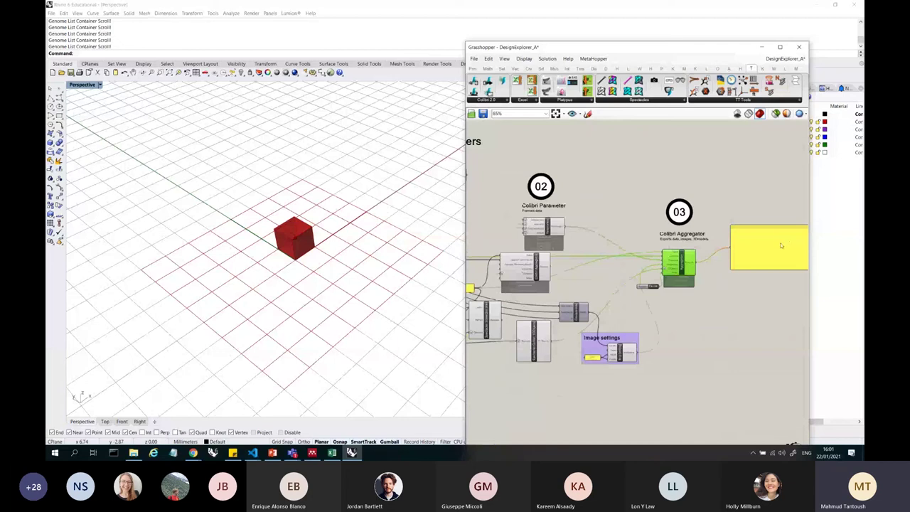
scroll(752, 222, "up", 5)
key("ctrl+4")
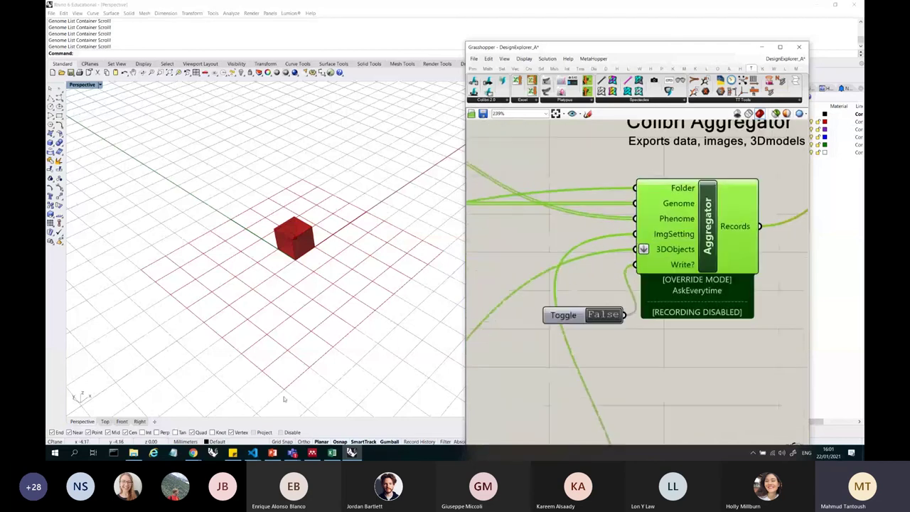
left_click(245, 393)
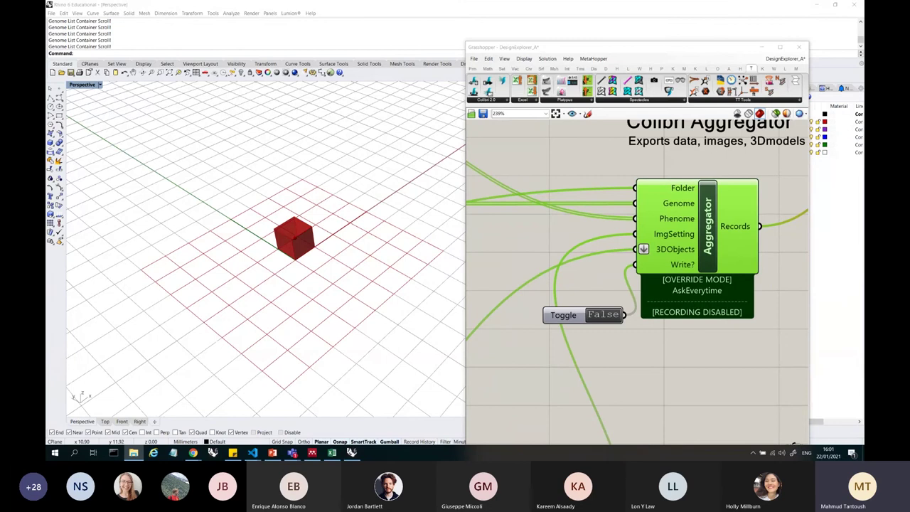
left_click(133, 453)
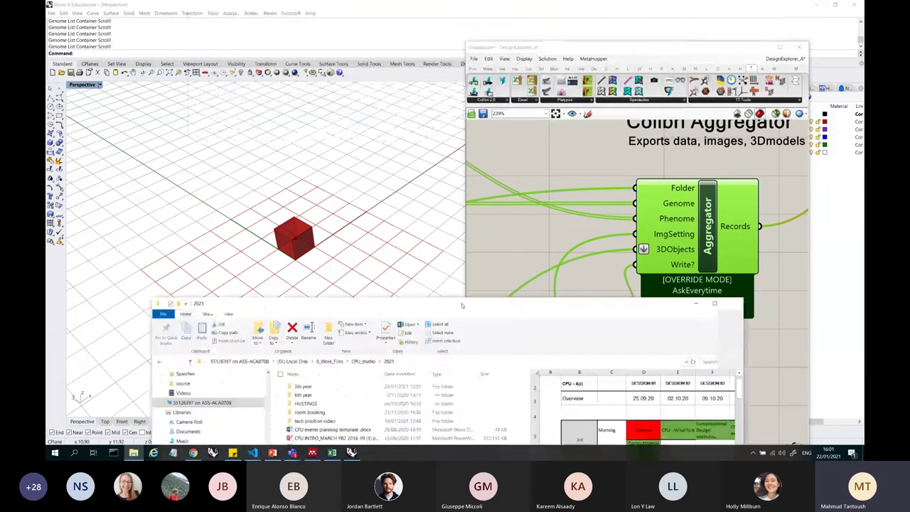
scroll(258, 246, "up", 5)
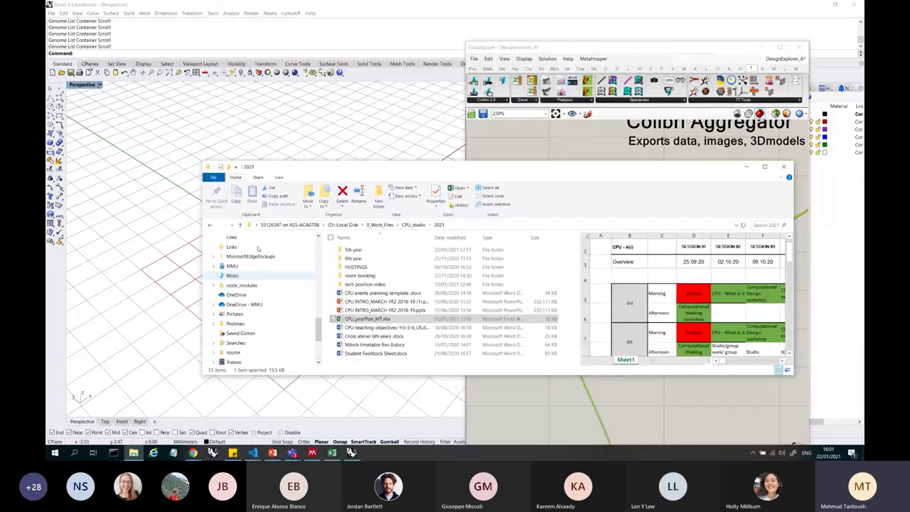
scroll(258, 245, "up", 5)
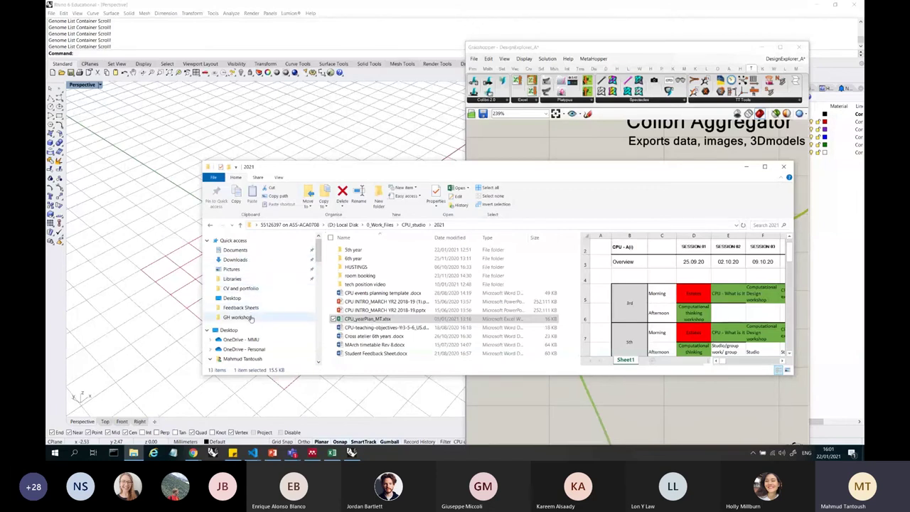
left_click(255, 297)
scroll(420, 295, "down", 5)
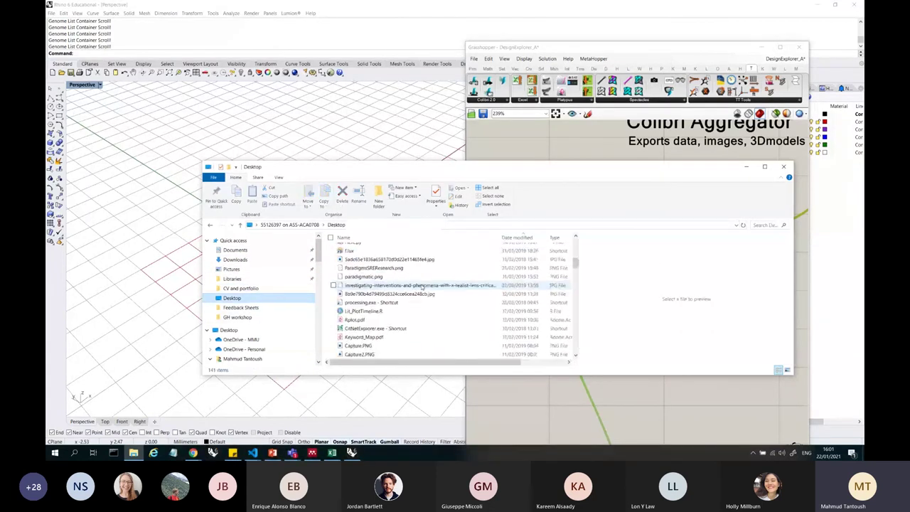
scroll(420, 295, "down", 10)
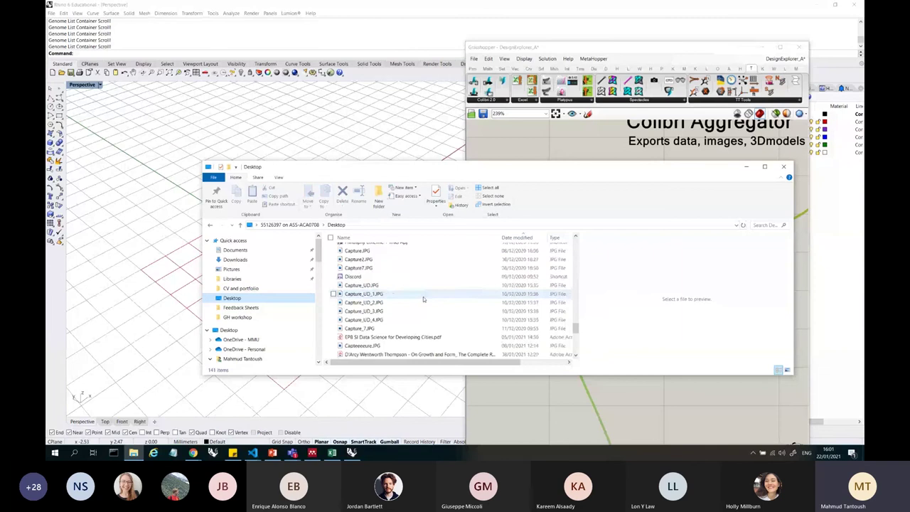
scroll(424, 303, "down", 1)
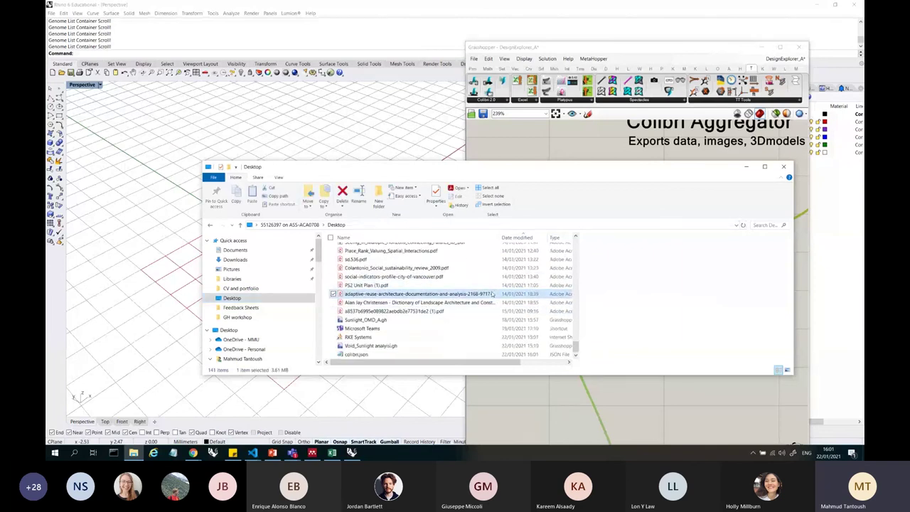
type("citnet")
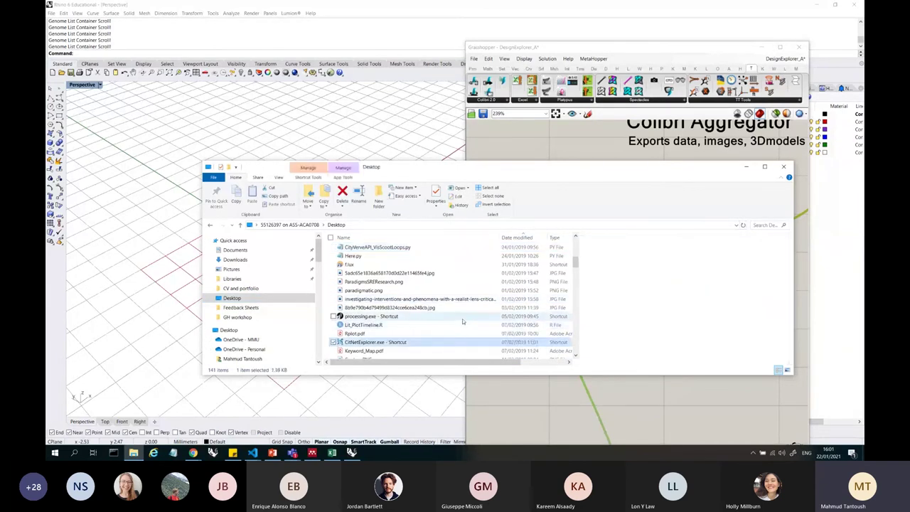
type("capture")
- Close the open file browser window
left_click(785, 167)
scroll(720, 244, "down", 4)
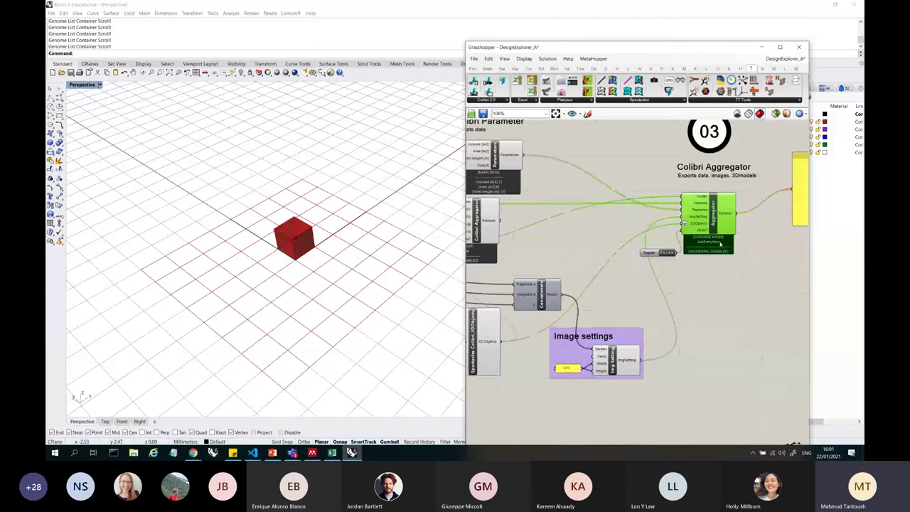
scroll(576, 244, "down", 3)
scroll(576, 244, "up", 6)
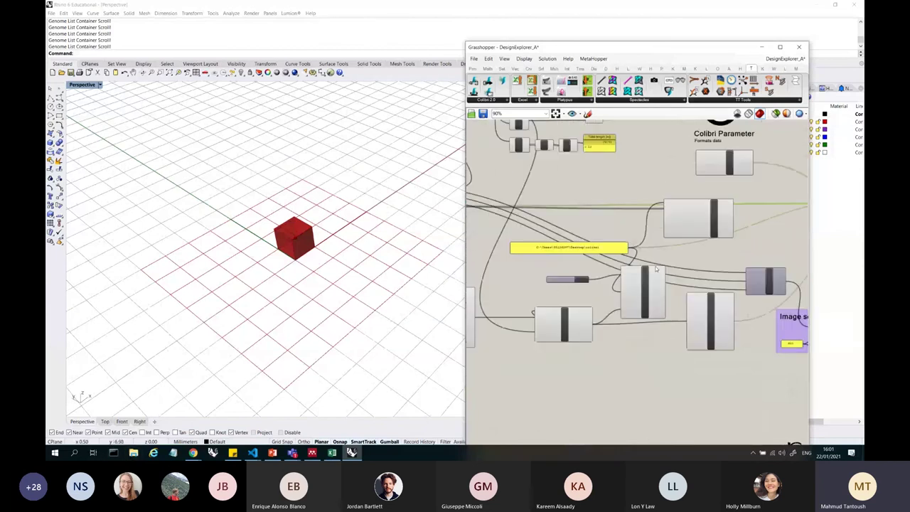
scroll(551, 241, "up", 4)
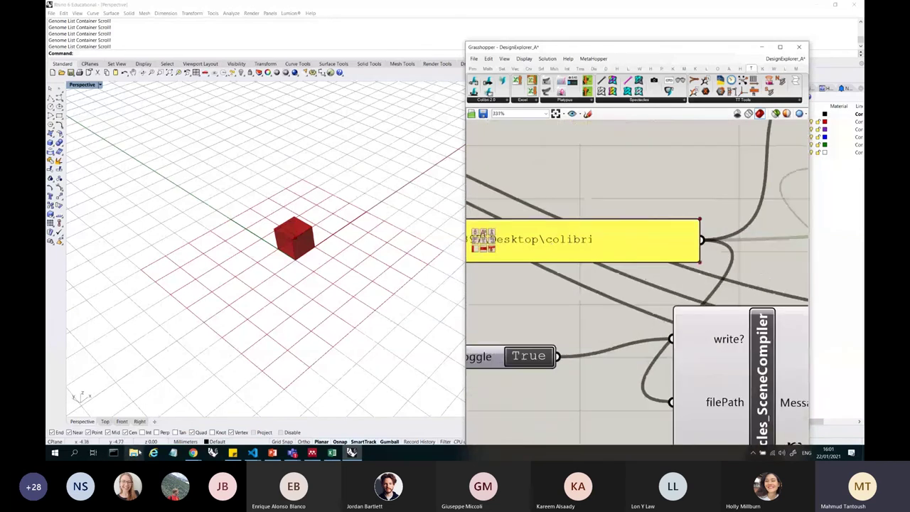
- Create a new folder named colibri on the Desktop and open it
key("super+e")
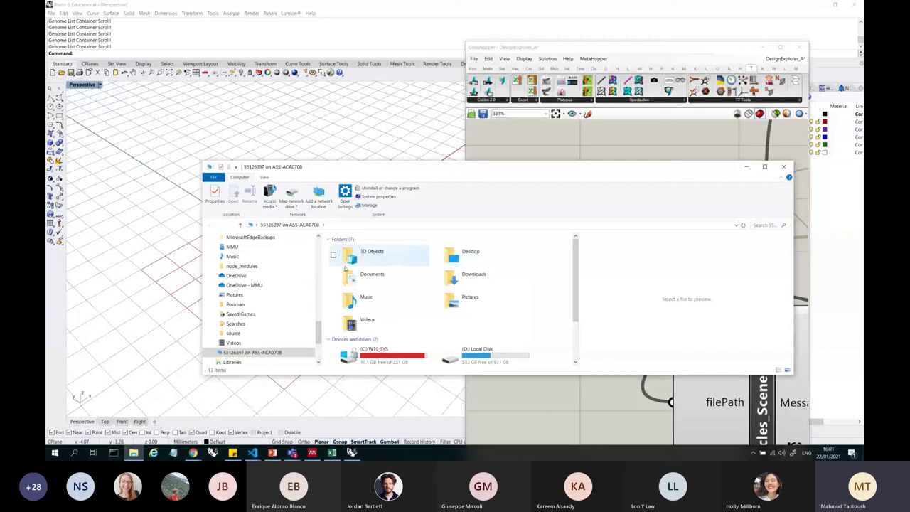
double_click(471, 253)
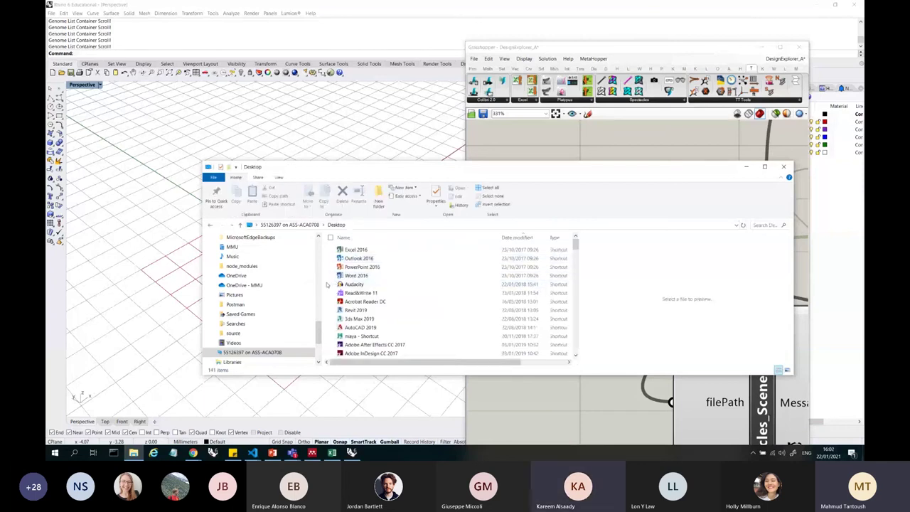
right_click(245, 285)
mouse_move(303, 397)
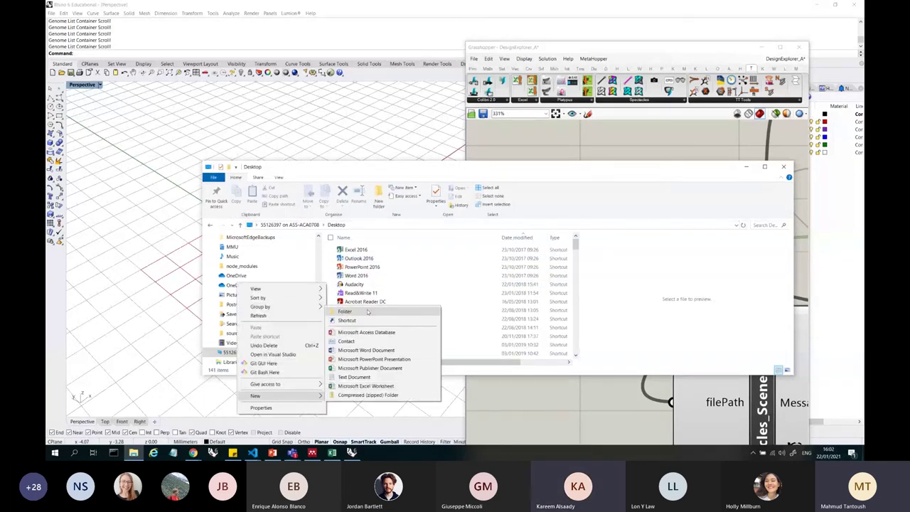
left_click(369, 311)
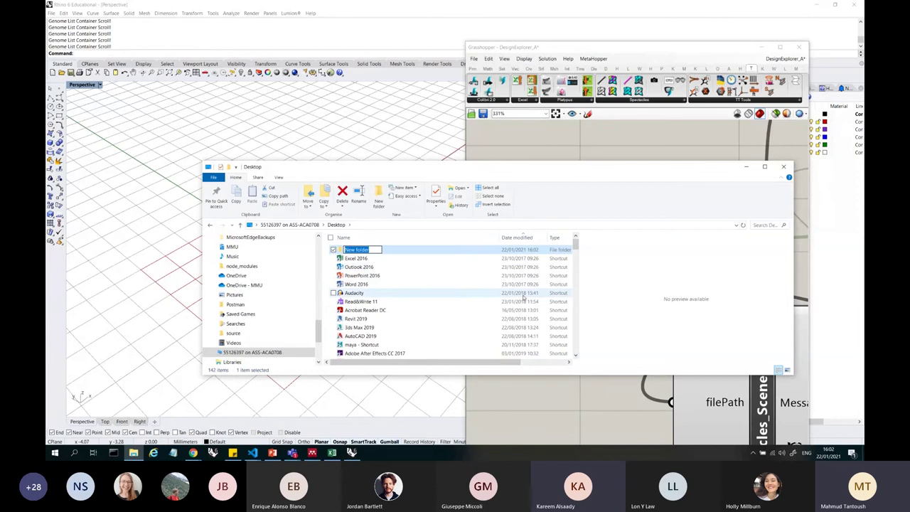
type("dolibri")
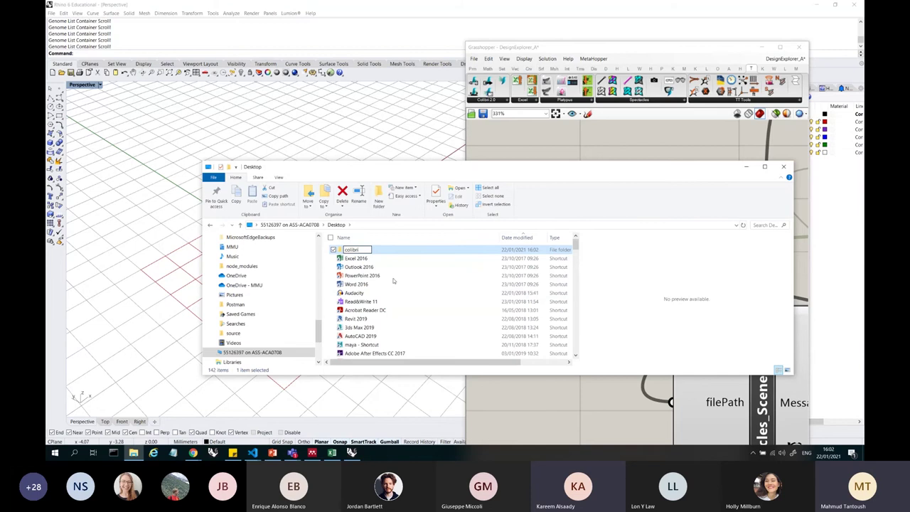
left_click(390, 254)
double_click(390, 253)
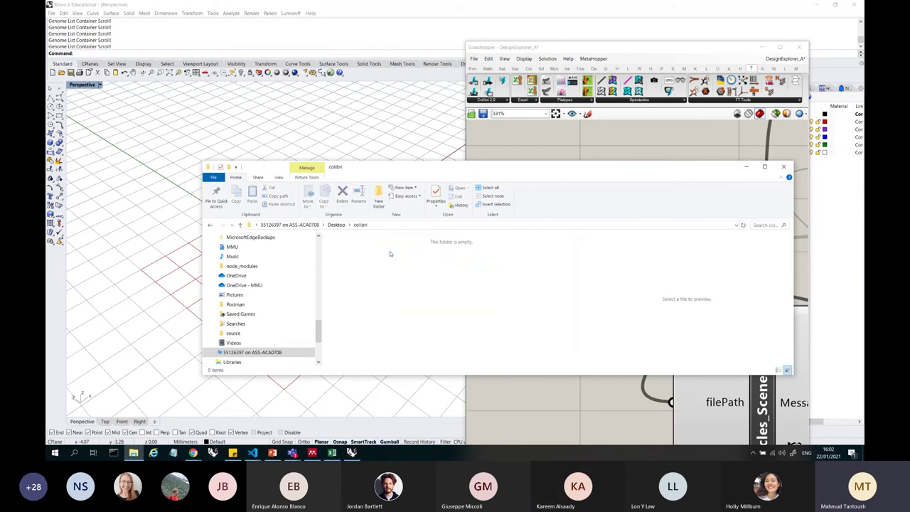
- Close File Explorer and return to Grasshopper, where the Aggregator now lists header columns
left_click(785, 169)
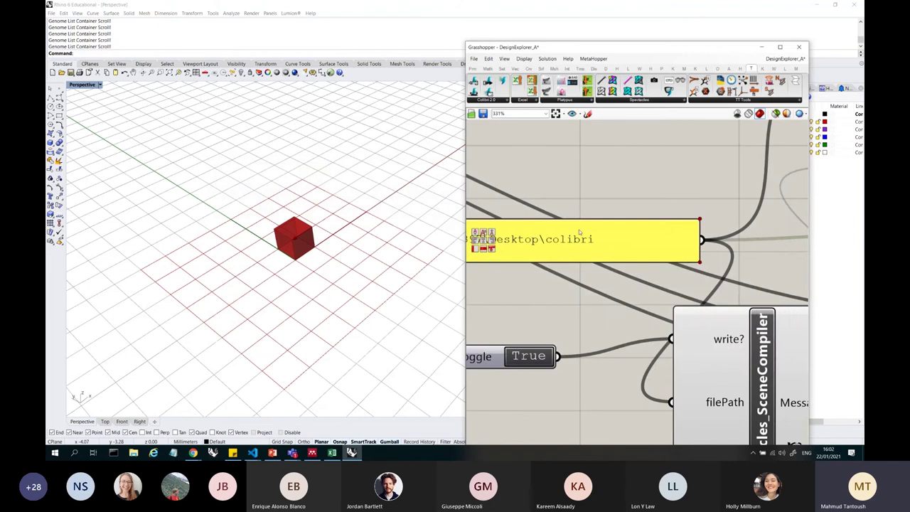
scroll(573, 241, "down", 4)
scroll(564, 242, "down", 2)
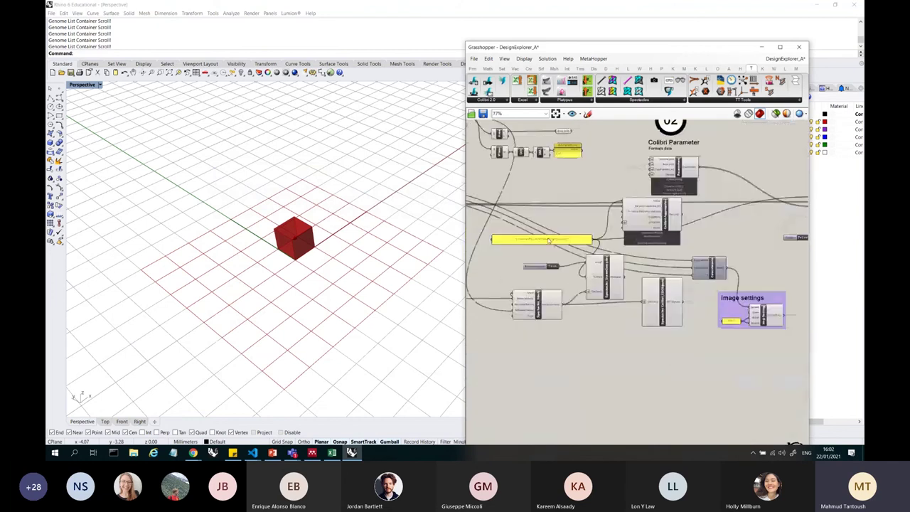
scroll(697, 213, "up", 4)
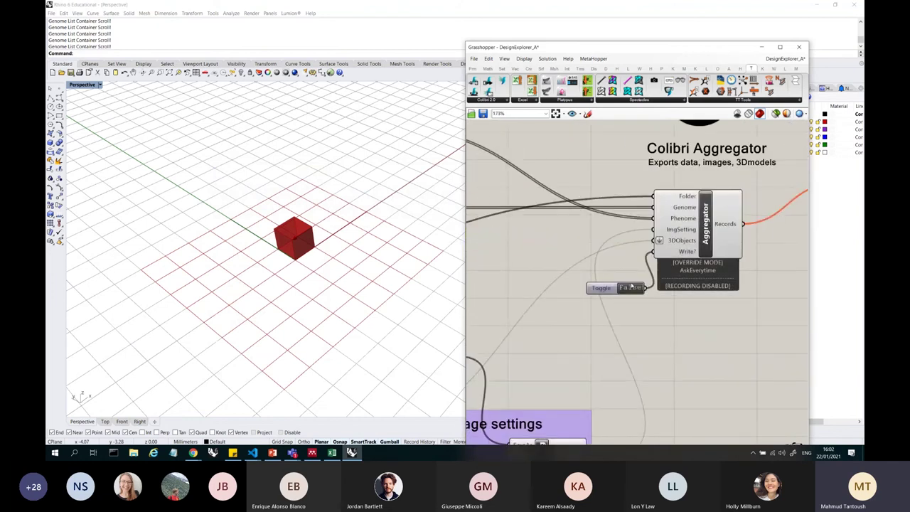
scroll(631, 290, "down", 2)
scroll(727, 194, "up", 2)
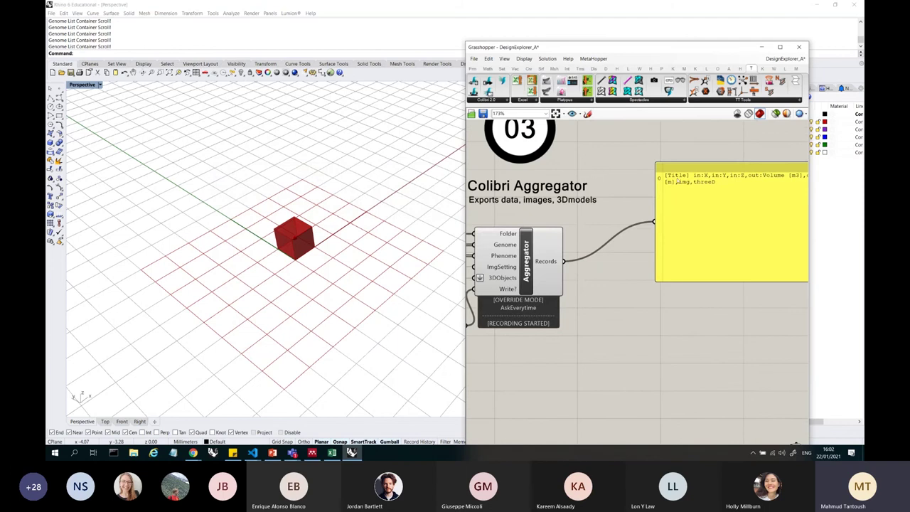
scroll(726, 195, "up", 1)
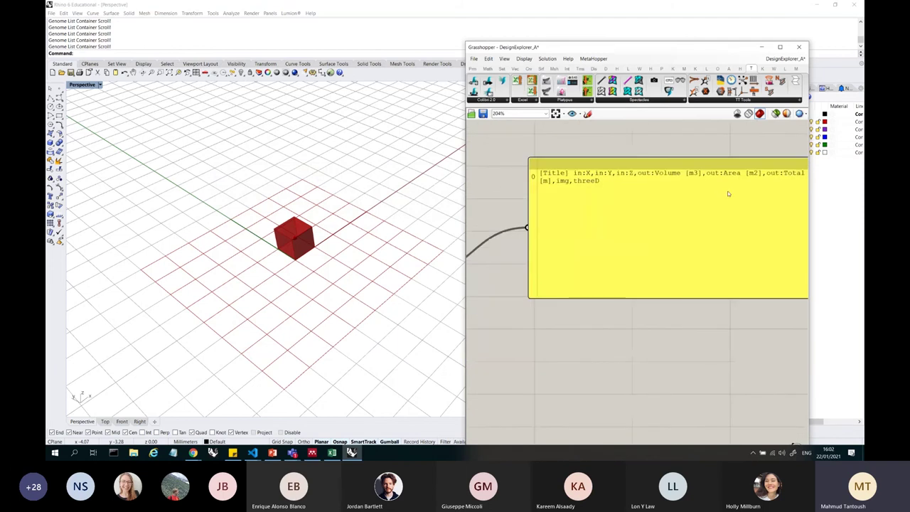
left_click(143, 453)
left_click(471, 255)
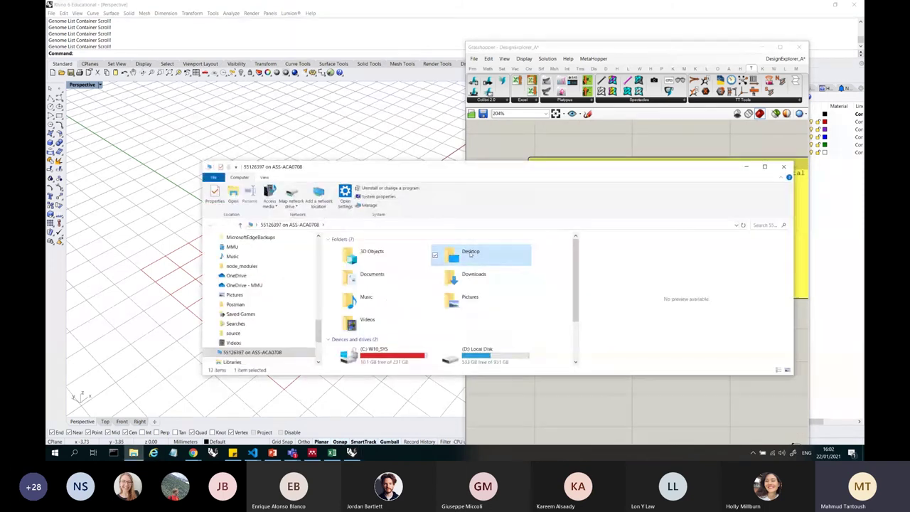
double_click(471, 253)
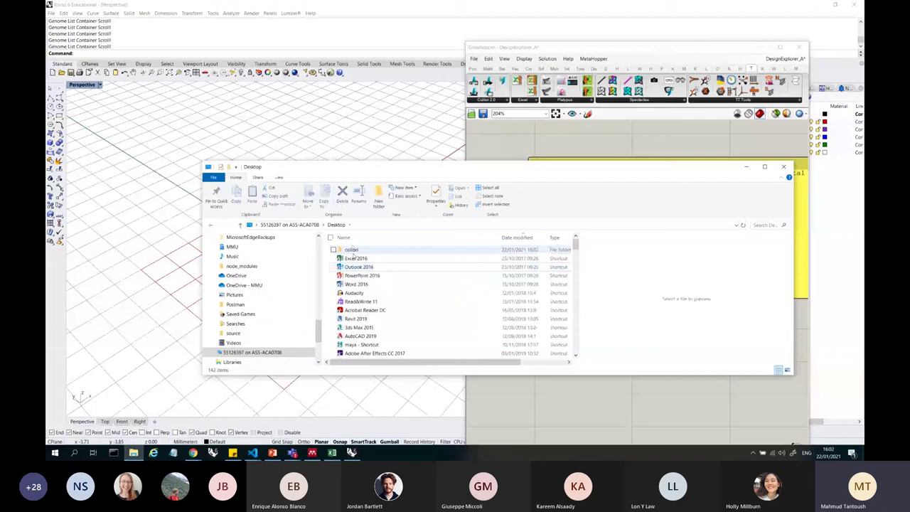
double_click(354, 252)
left_click(350, 259)
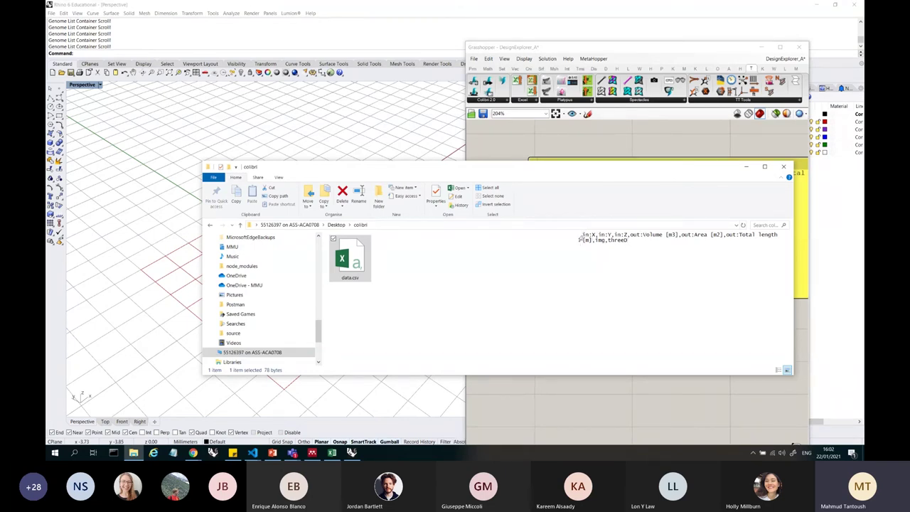
left_click_drag(580, 239, 630, 242)
left_click(630, 242)
left_click(784, 167)
scroll(722, 220, "down", 5)
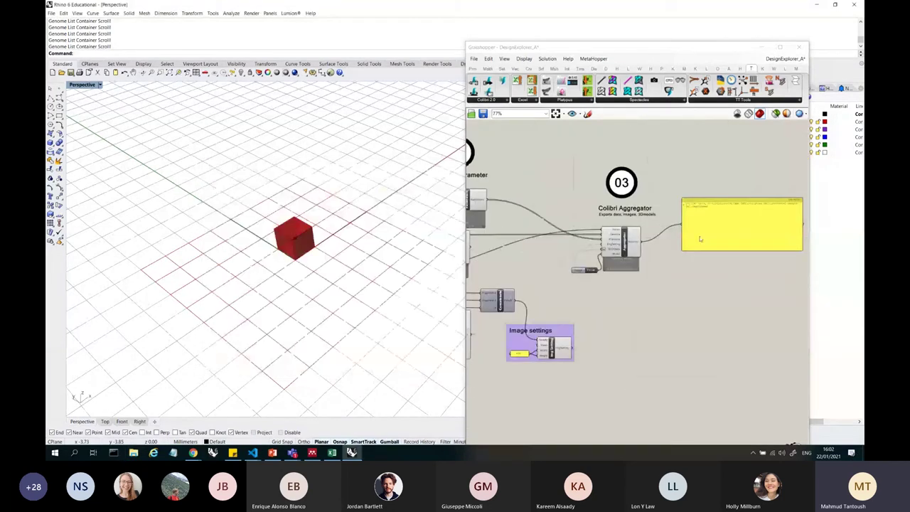
scroll(491, 328, "up", 4)
left_click(545, 276)
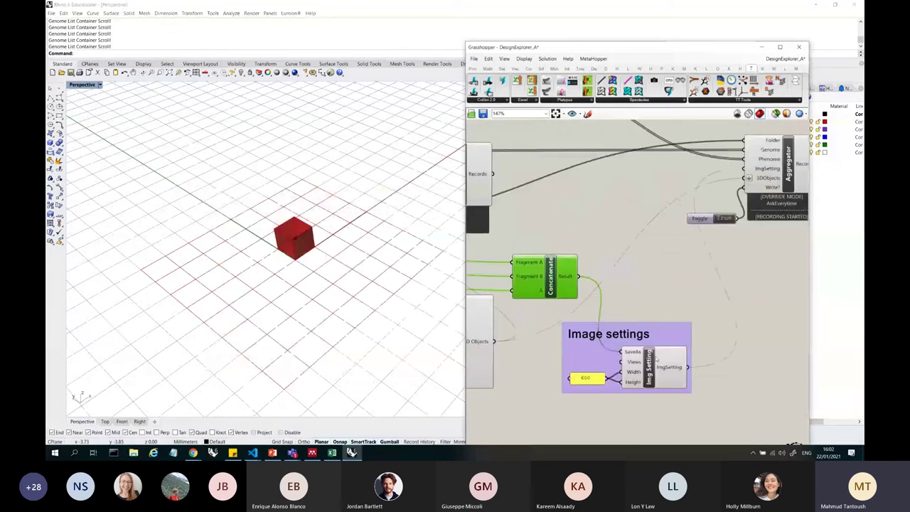
left_click(656, 359)
left_click(551, 274)
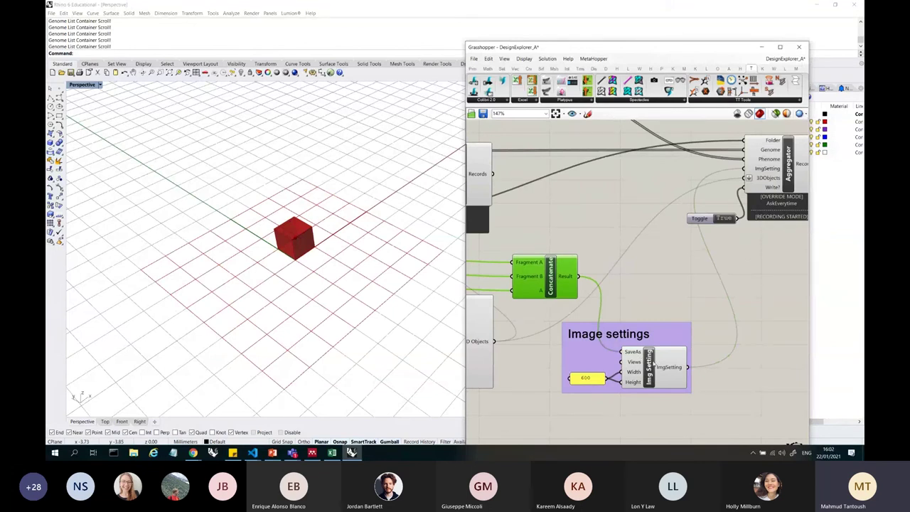
left_click(653, 361)
scroll(611, 388, "up", 3)
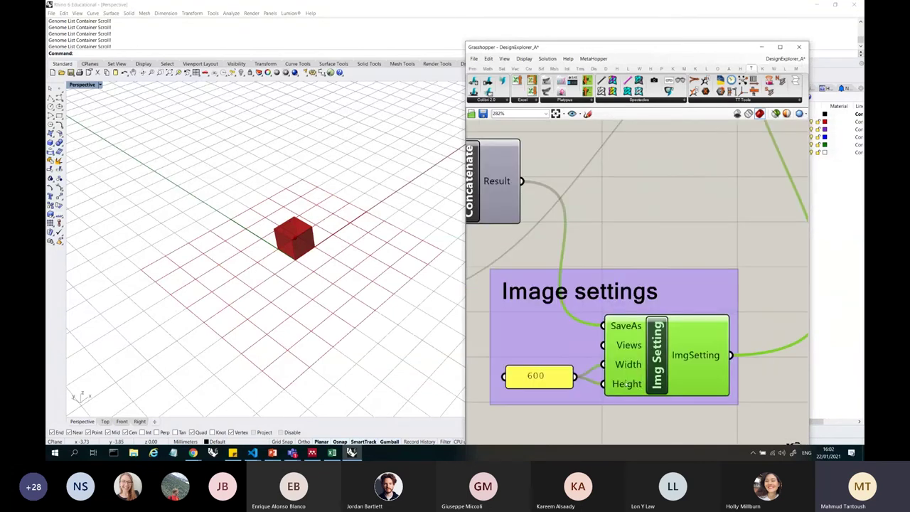
scroll(625, 383, "down", 3)
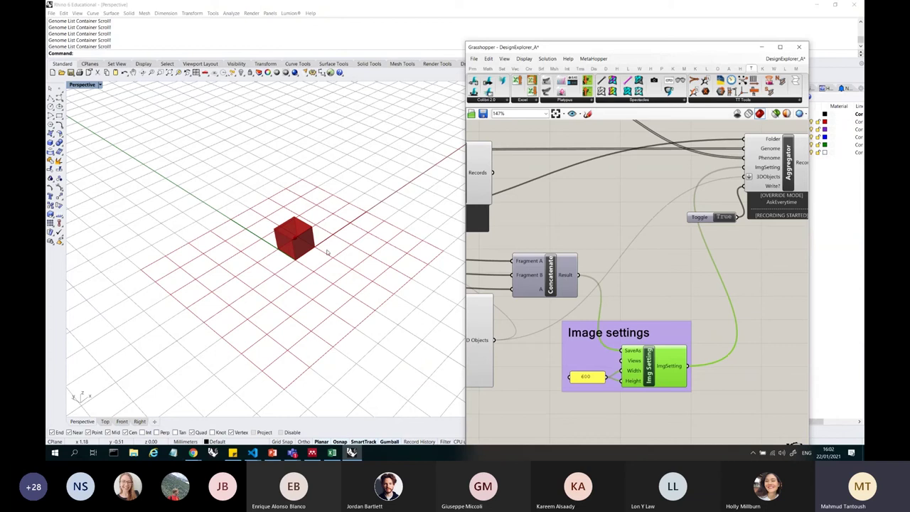
scroll(327, 252, "down", 2)
scroll(605, 235, "down", 5)
- Flip the Fly Boolean Toggle to True and confirm the start prompt to run the iterations
scroll(619, 214, "up", 6)
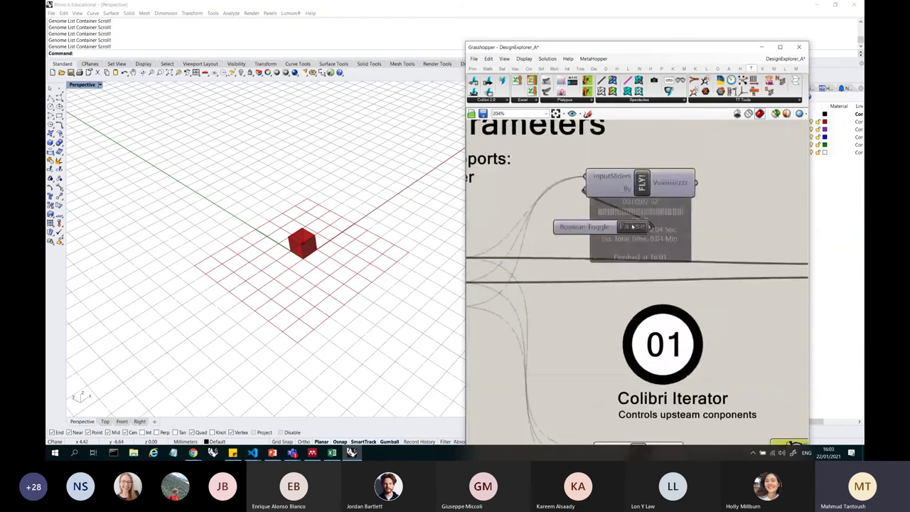
scroll(633, 227, "up", 4)
scroll(637, 249, "down", 4)
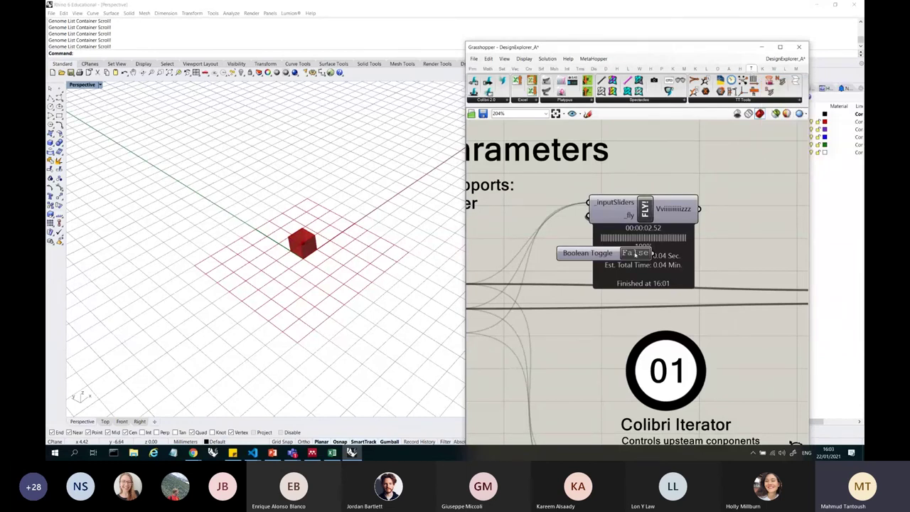
double_click(635, 254)
left_click(485, 275)
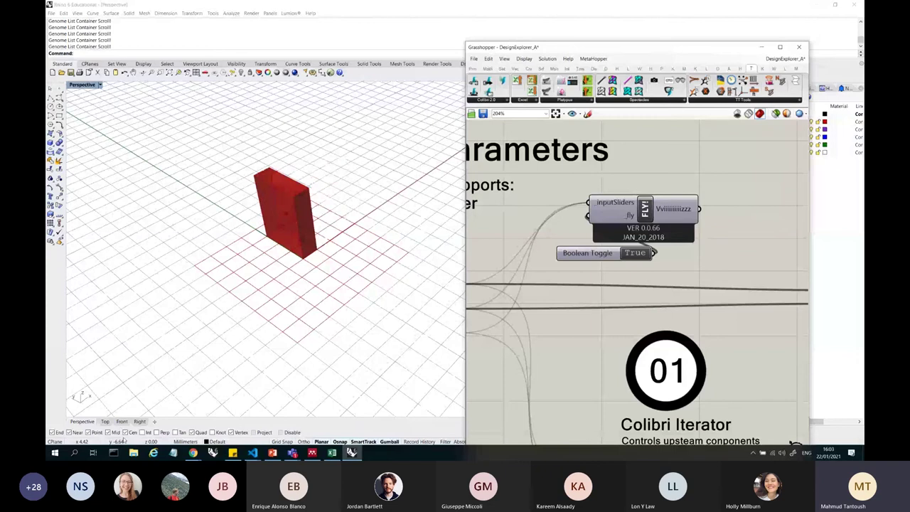
- Open the Desktop colibri folder in File Explorer and refresh it to list the iteration PNGs
key("super+e")
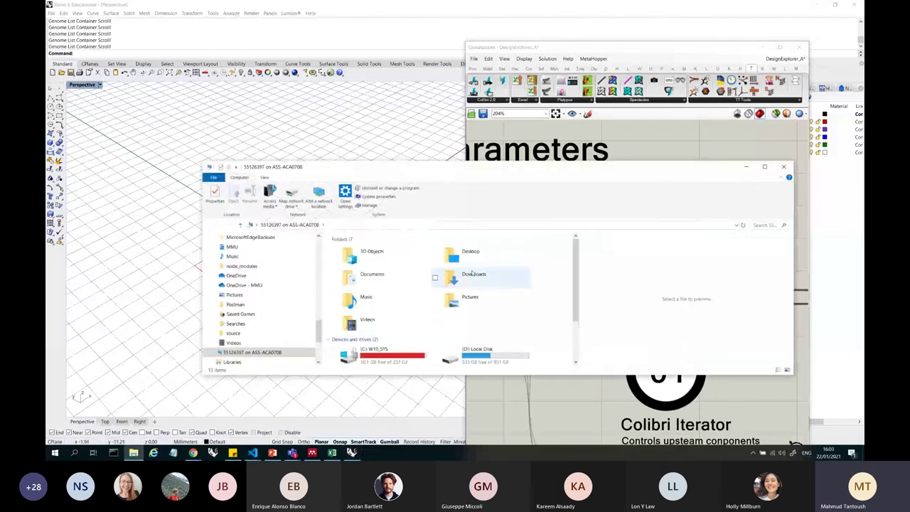
double_click(466, 254)
left_click(402, 254)
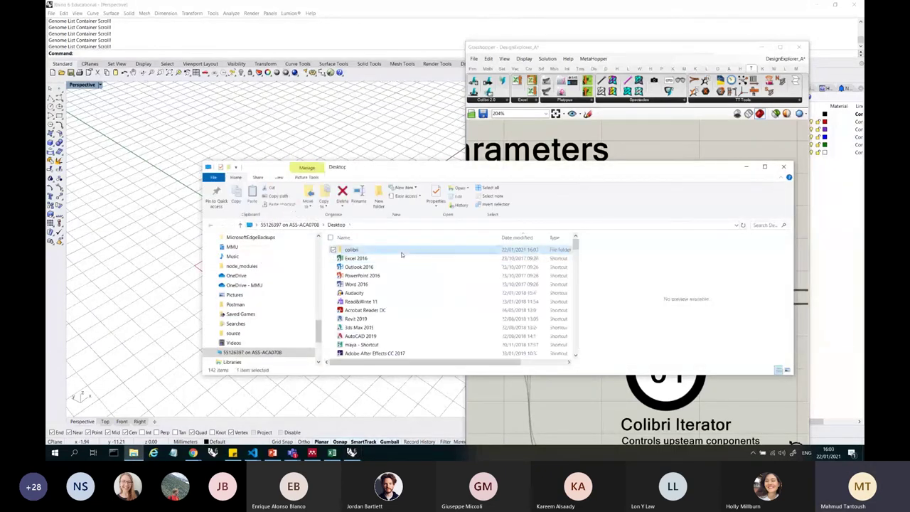
double_click(401, 254)
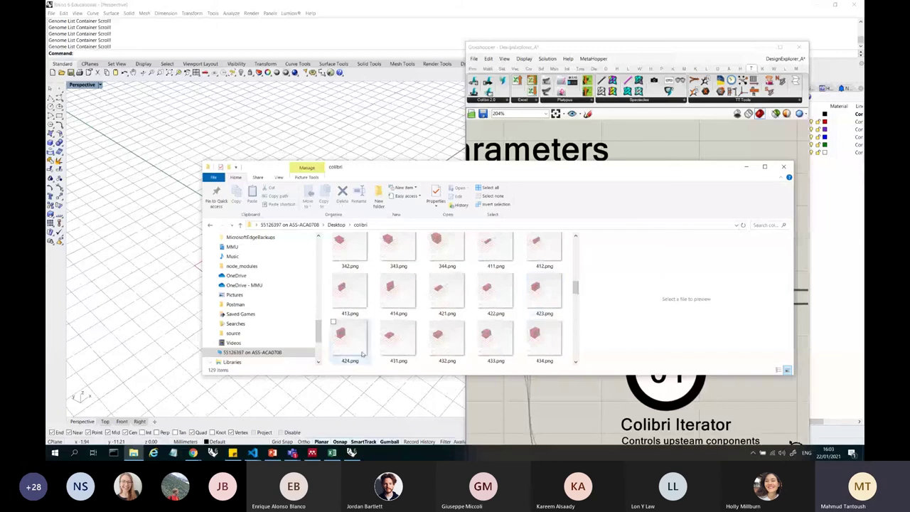
left_click(743, 225)
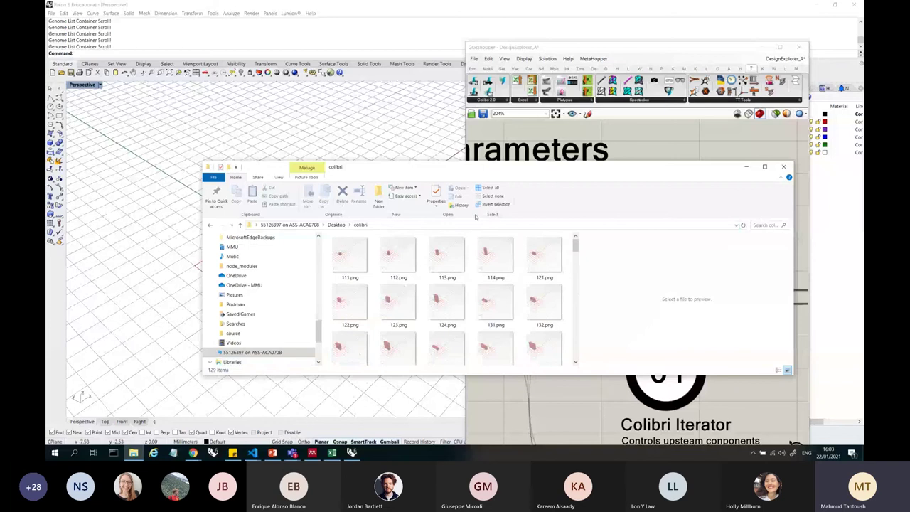
left_click_drag(465, 164, 480, 126)
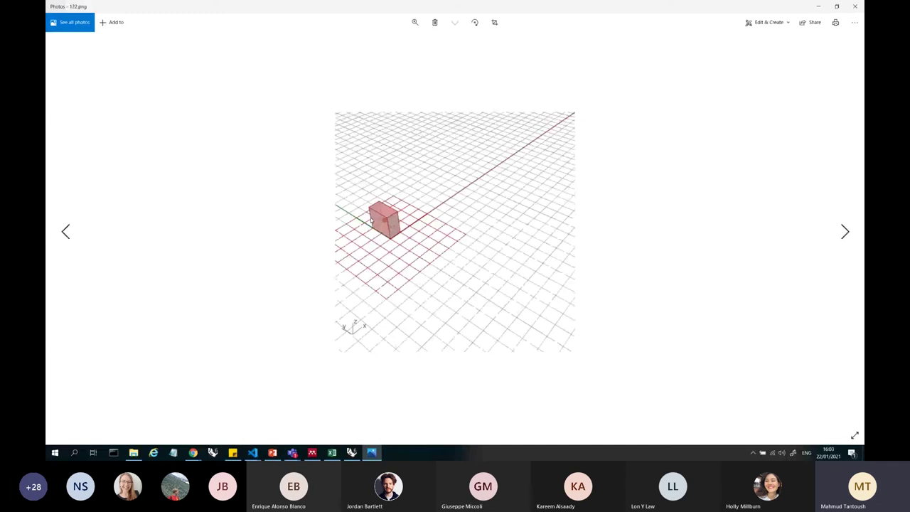
- Advance three images in Photos through the iteration renders, reaching 313.png
key("Right")
key("Right")
key("Right")
key("Right")
key("Right")
key("Right")
key("Right")
key("Right")
key("Right")
key("Right")
key("Right")
key("Right")
key("Right")
key("Right")
key("Right")
key("Right")
key("Right")
key("Right")
key("Right")
key("Right")
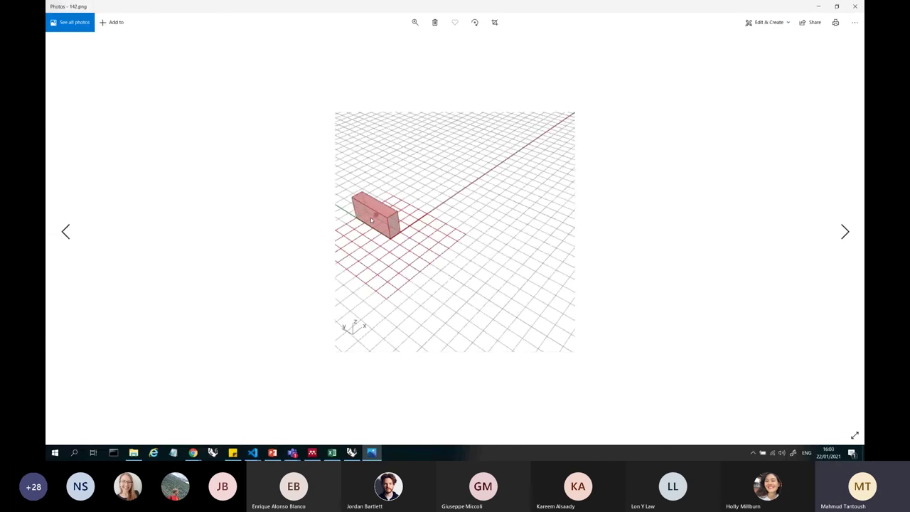
key("Right")
key("Right")
key("Right")
key("Right")
key("Right")
key("Right")
key("Right")
key("Right")
key("Right")
key("Right")
key("Right")
key("Right")
key("Right")
key("Right")
key("Right")
key("Right")
key("Right")
key("Right")
key("Right")
key("Right")
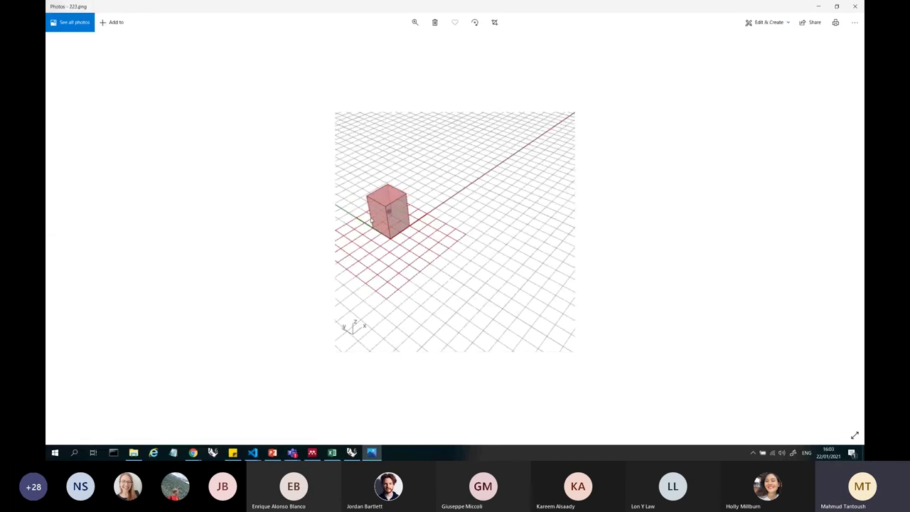
key("Right")
key("Right")
key("Right")
key("Right")
key("Right")
key("Right")
key("Right")
key("Right")
key("Right")
key("Right")
key("Right")
key("Right")
key("Right")
key("Right")
key("Right")
key("Right")
key("Right")
key("Right")
key("Right")
key("Right")
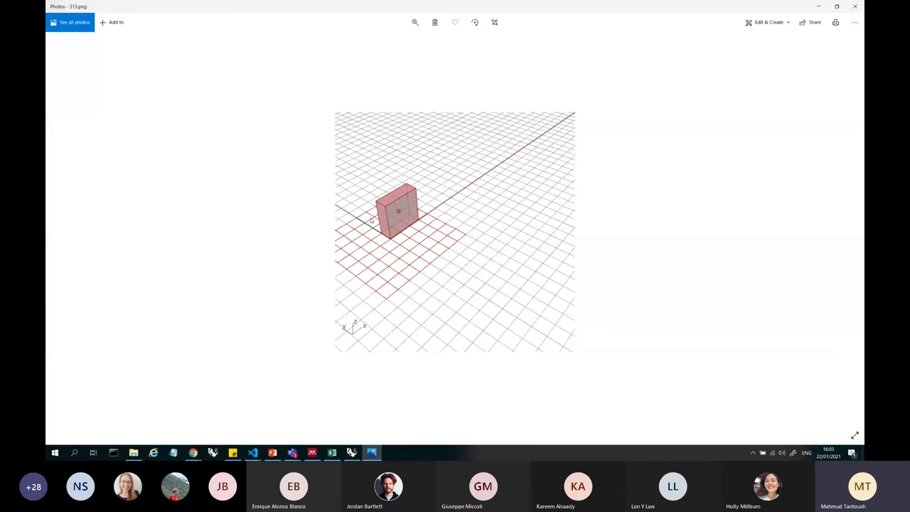
- Close Photos and open X4_Y2_Z2.json in Notepad
left_click(855, 6)
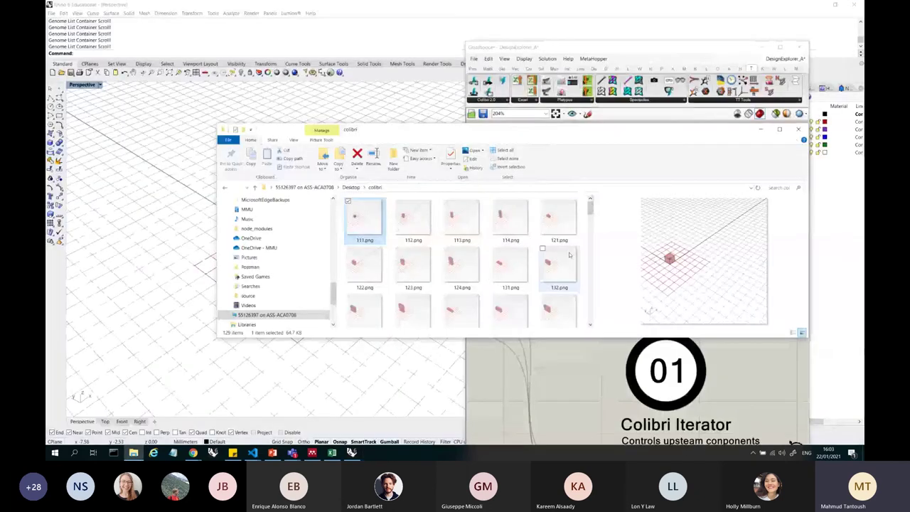
scroll(462, 263, "down", 10)
left_click(522, 277)
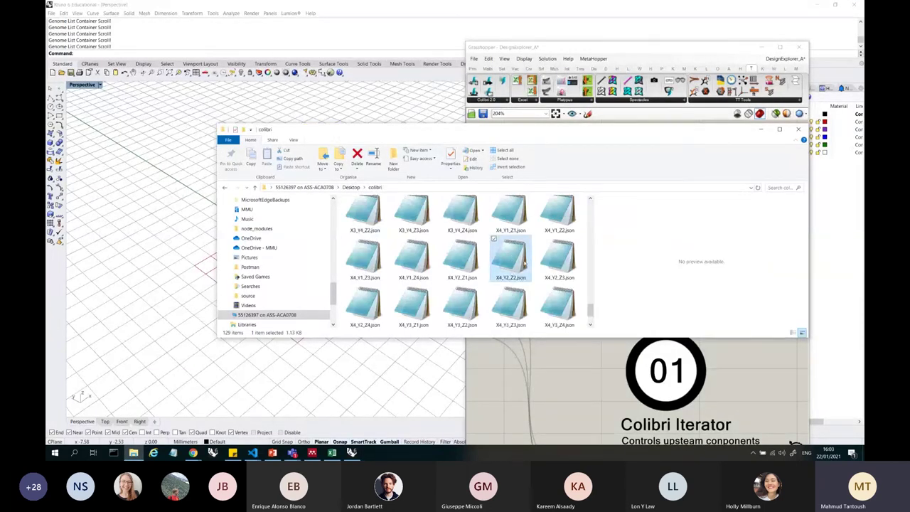
double_click(527, 261)
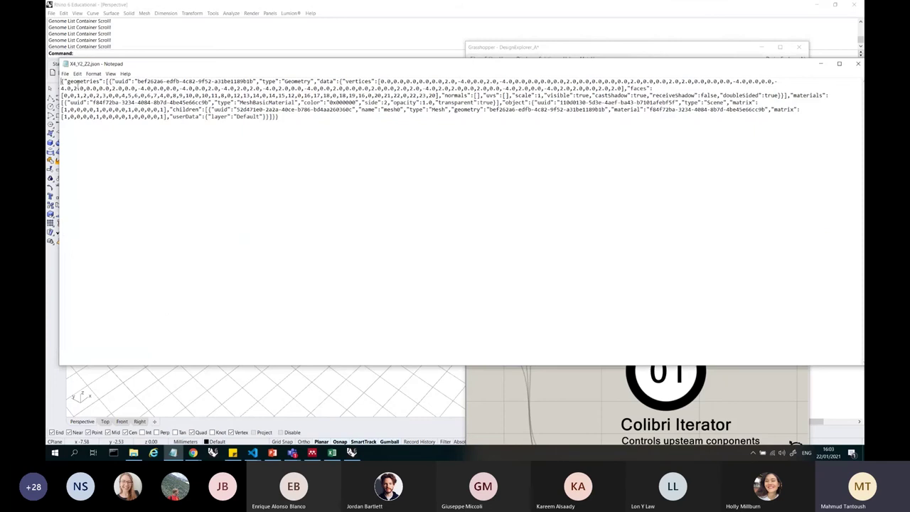
- Select the JSON text from the vertices data to the end, then close Notepad
key("ctrl+a")
key("Right")
key("ctrl+shift+End")
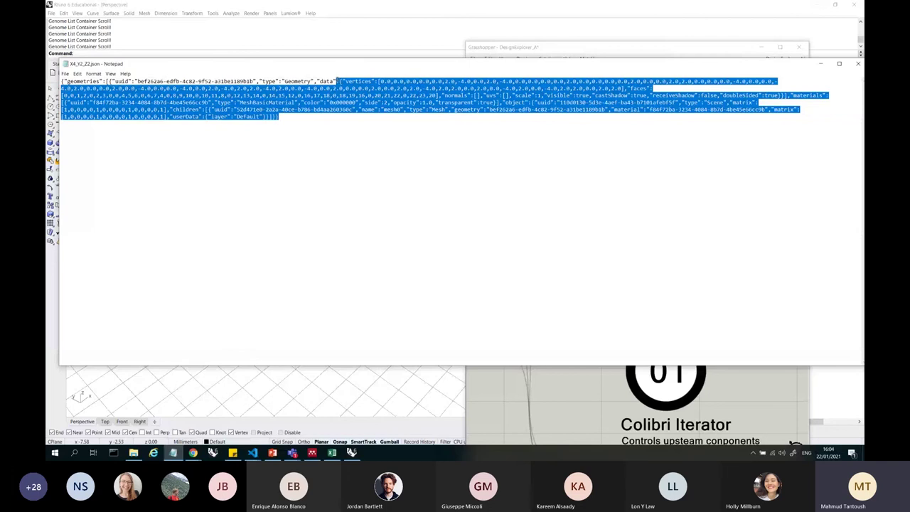
key("Left")
key("Right")
key("Right")
key("ctrl+shift+End")
left_click(857, 64)
scroll(597, 257, "up", 3)
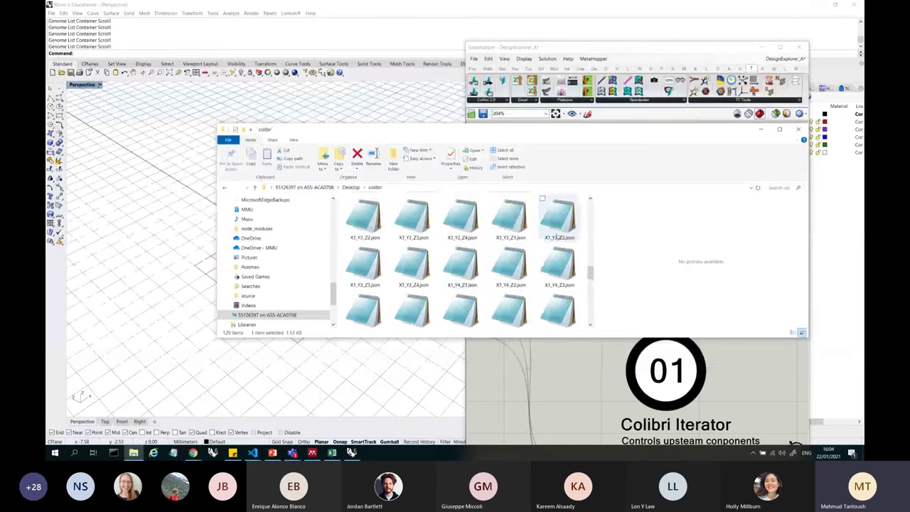
scroll(597, 257, "up", 5)
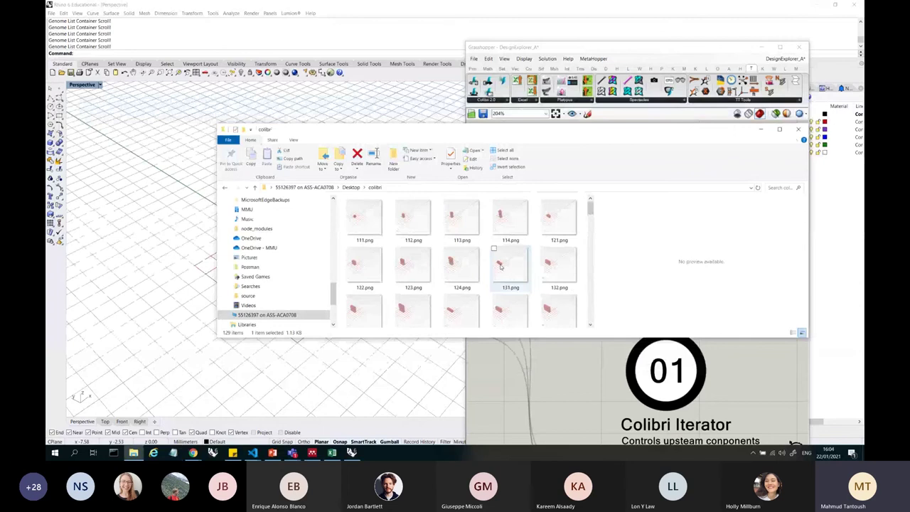
- Open Design Explorer's Get Data dialog and focus its data URL field
left_click(299, 387)
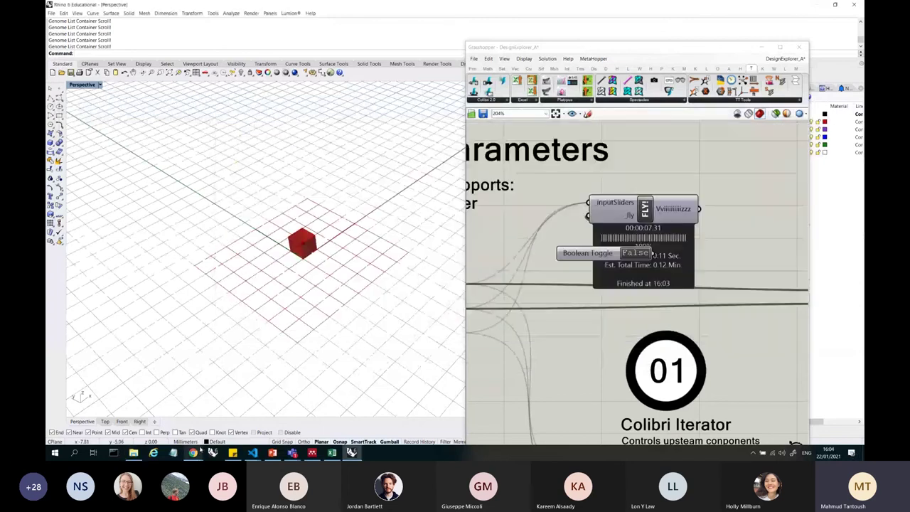
left_click(360, 420)
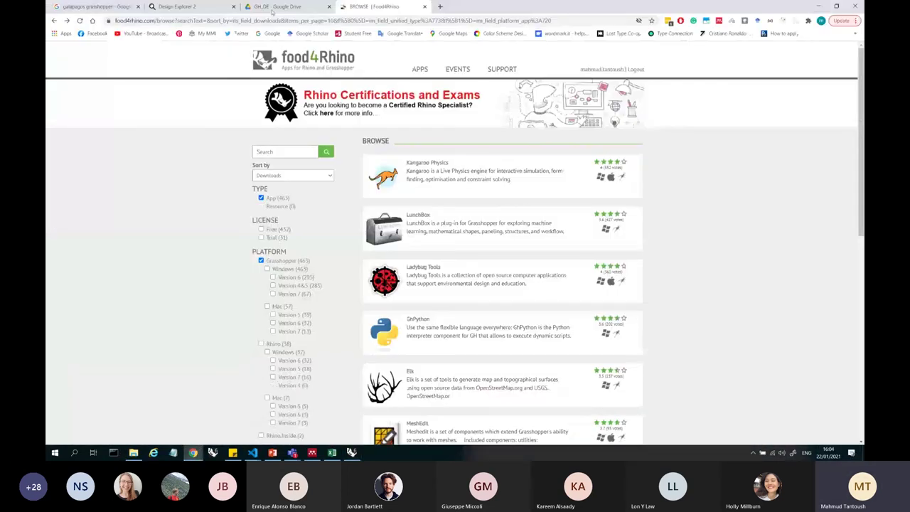
left_click(274, 7)
scroll(322, 209, "up", 5)
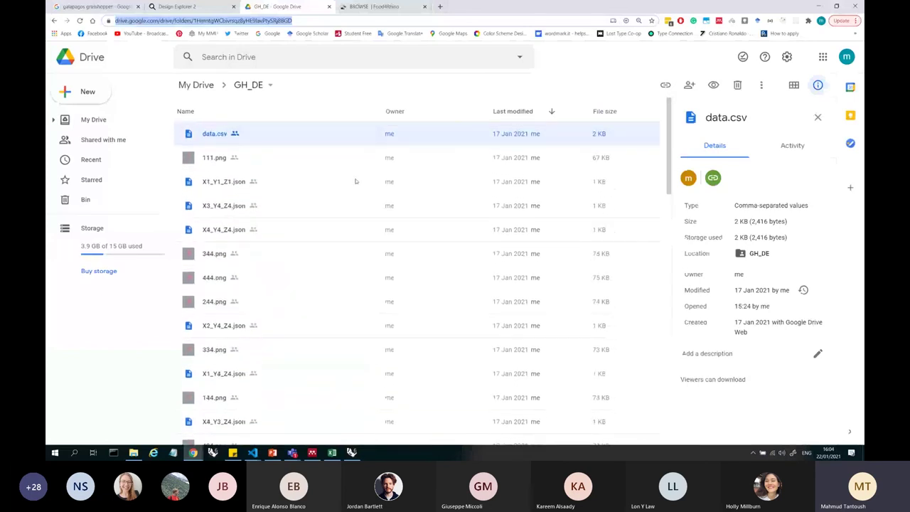
left_click(206, 7)
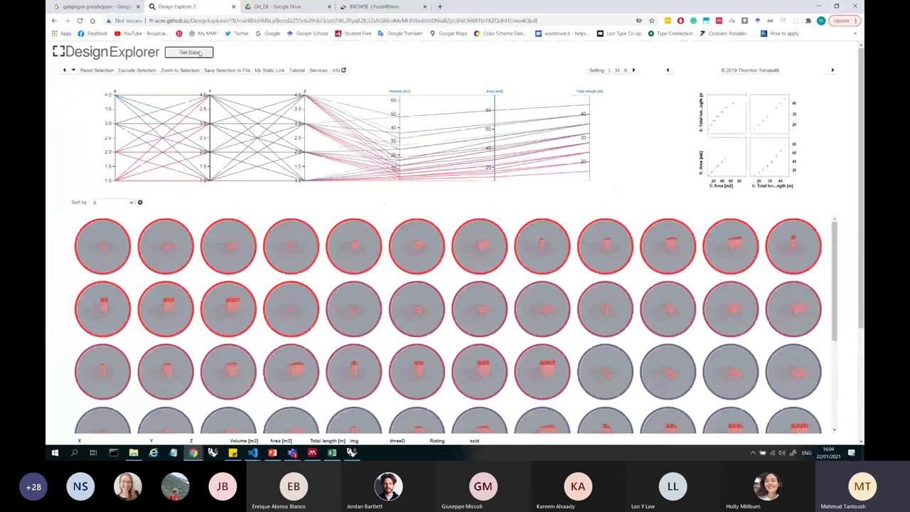
left_click(190, 53)
left_click(434, 212)
- Copy the GH_DE Drive folder address, paste it into the URL field, and close the Static link dialog
left_click(279, 7)
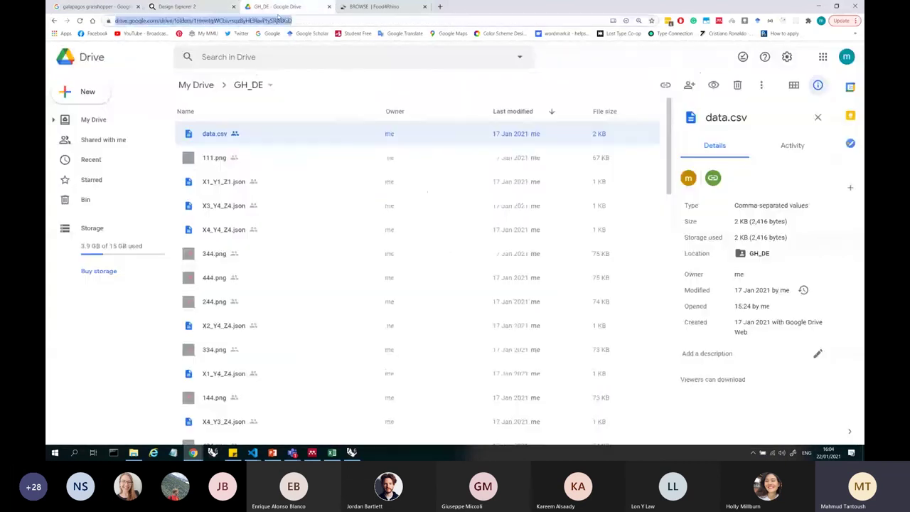
left_click(271, 21)
key("ctrl+a")
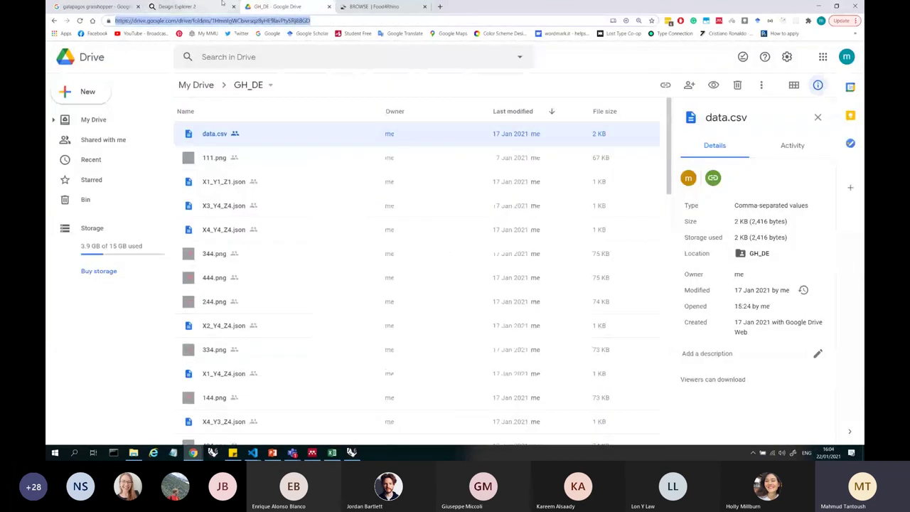
left_click(177, 6)
left_click(414, 213)
key("ctrl+v")
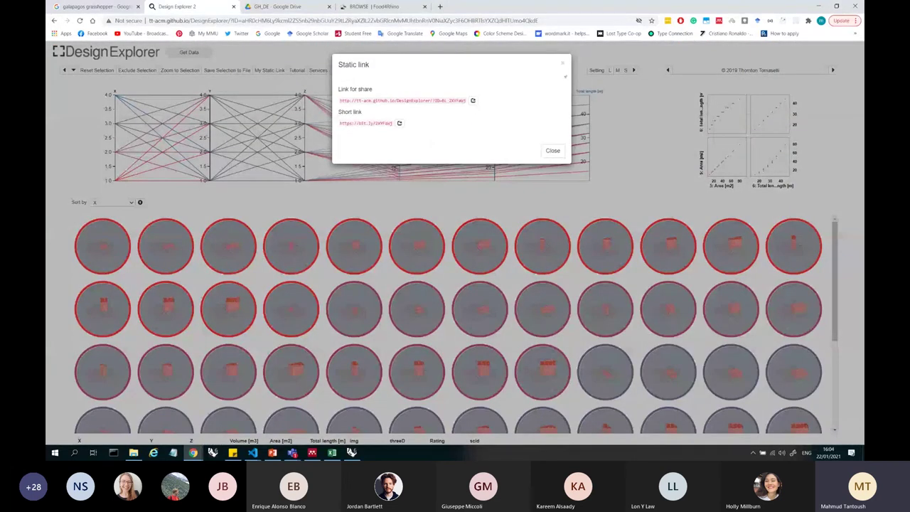
left_click(563, 63)
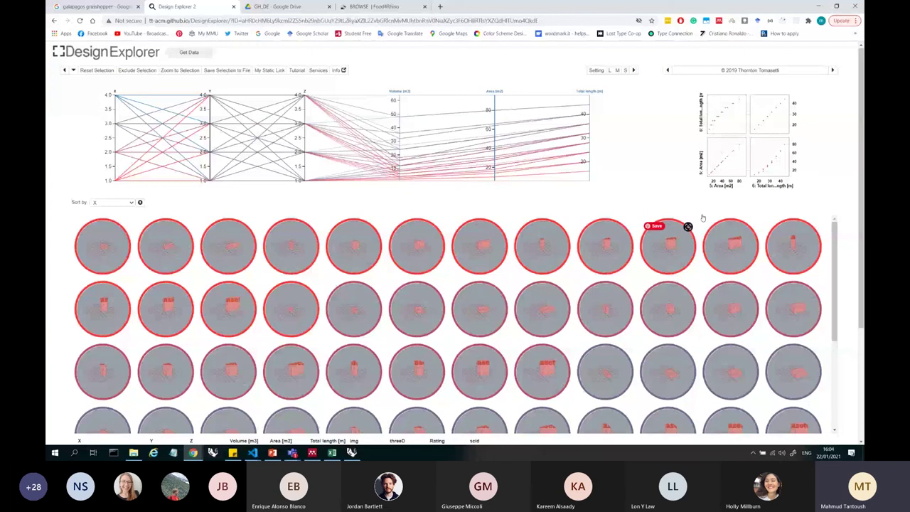
- View the ninth design as an orbited 3-D box, then filter Y to about 1.5–3.6
left_click(605, 250)
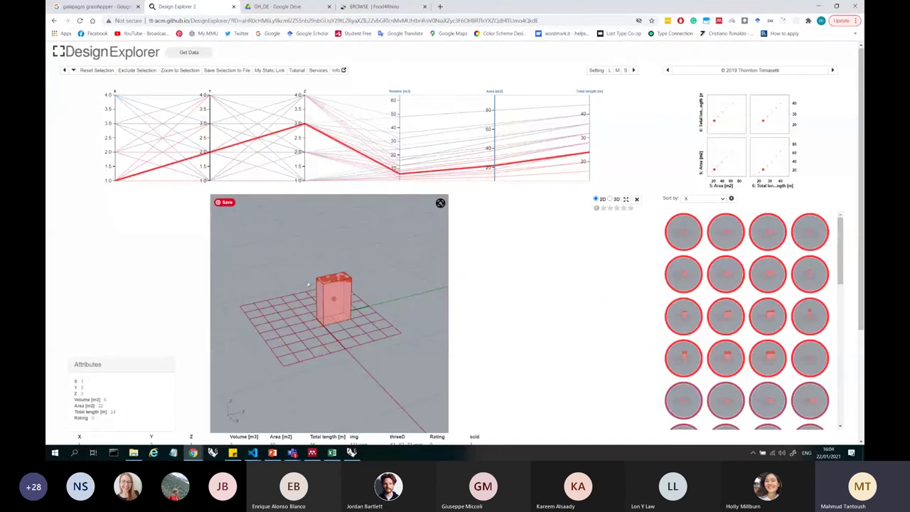
left_click(610, 200)
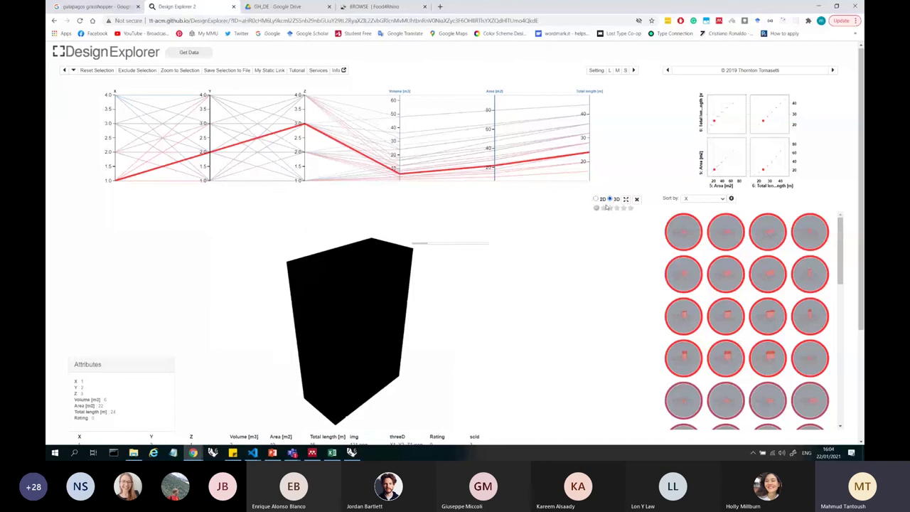
left_click_drag(358, 322, 466, 317)
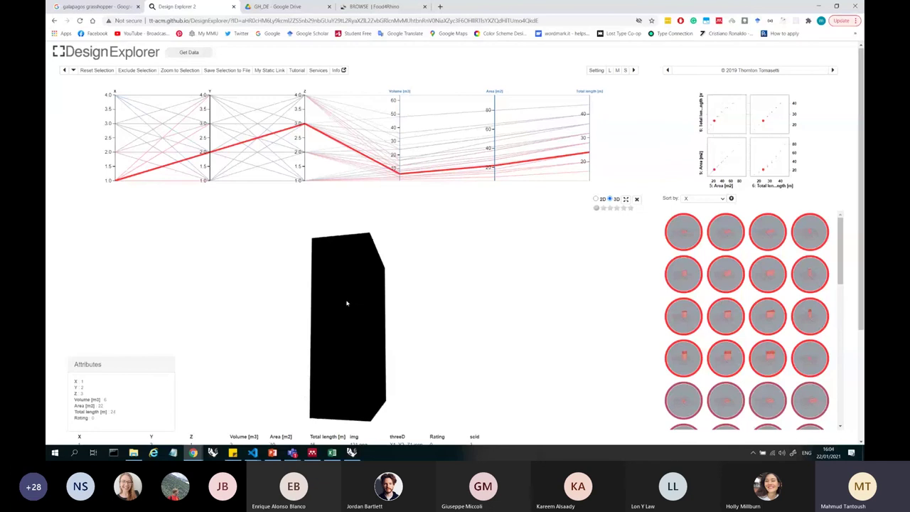
left_click_drag(347, 303, 542, 228)
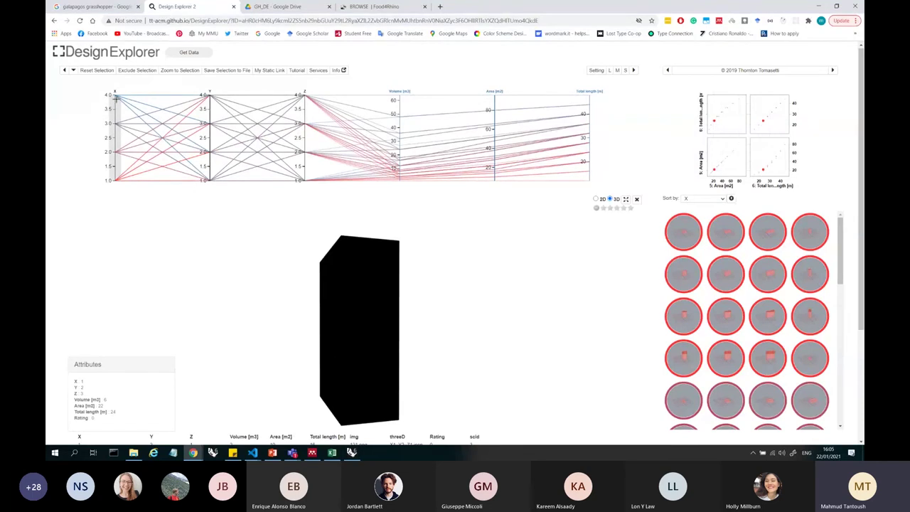
left_click_drag(205, 104, 206, 171)
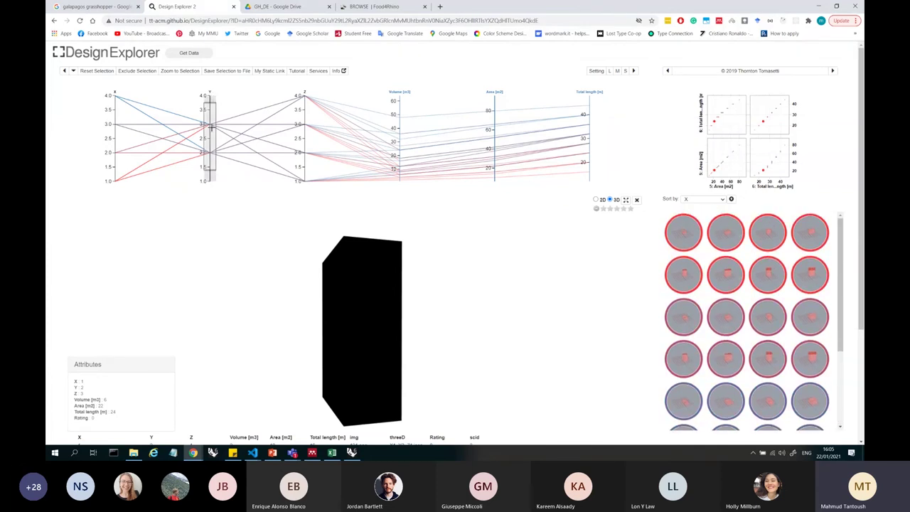
- Clear the Y filter, rotate and zoom the 3-D box, then return to the chart
left_click(211, 178)
scroll(738, 293, "down", 3)
scroll(739, 293, "up", 5)
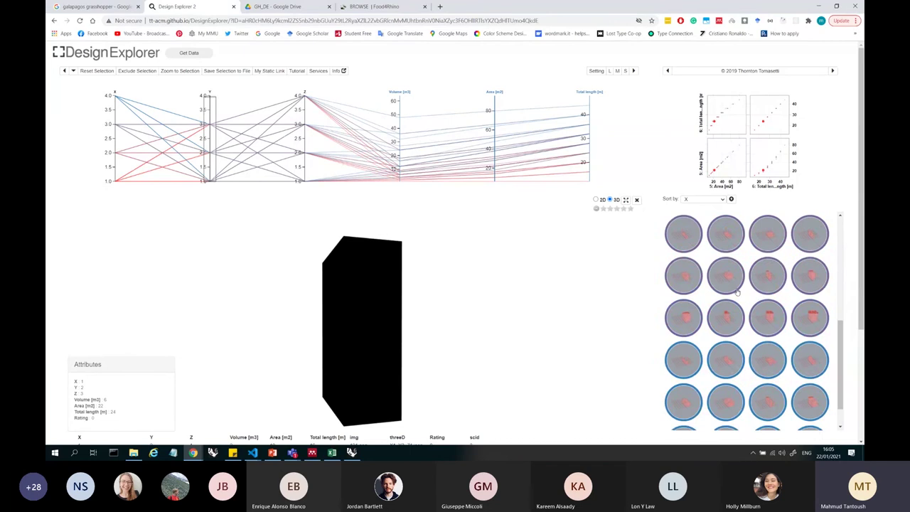
left_click_drag(327, 286, 363, 363)
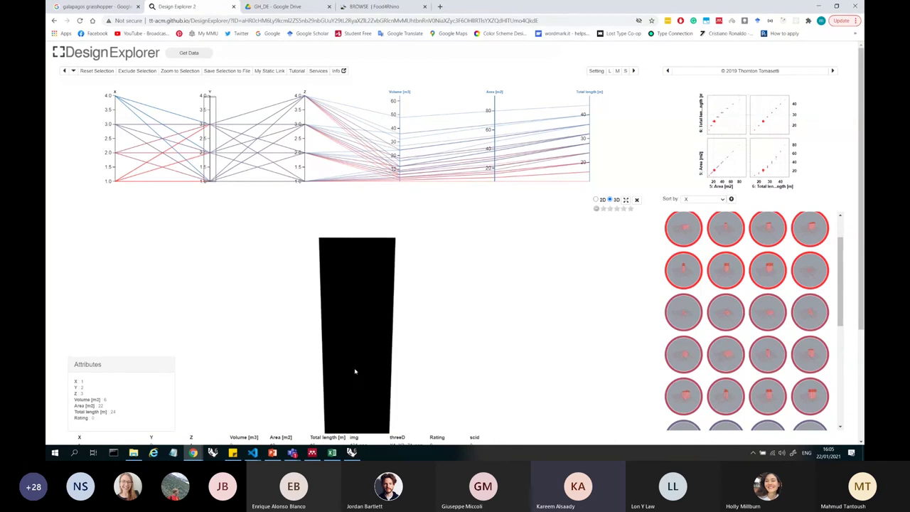
scroll(357, 369, "down", 3)
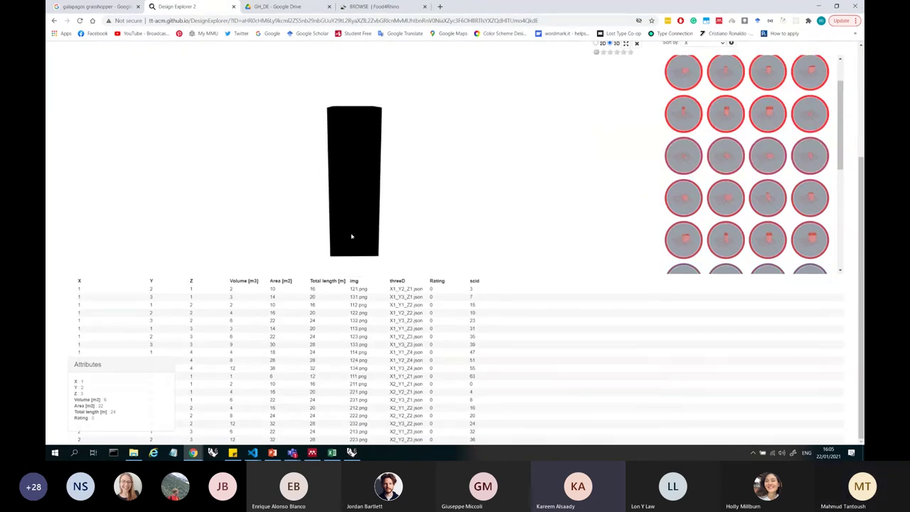
scroll(352, 229, "up", 2)
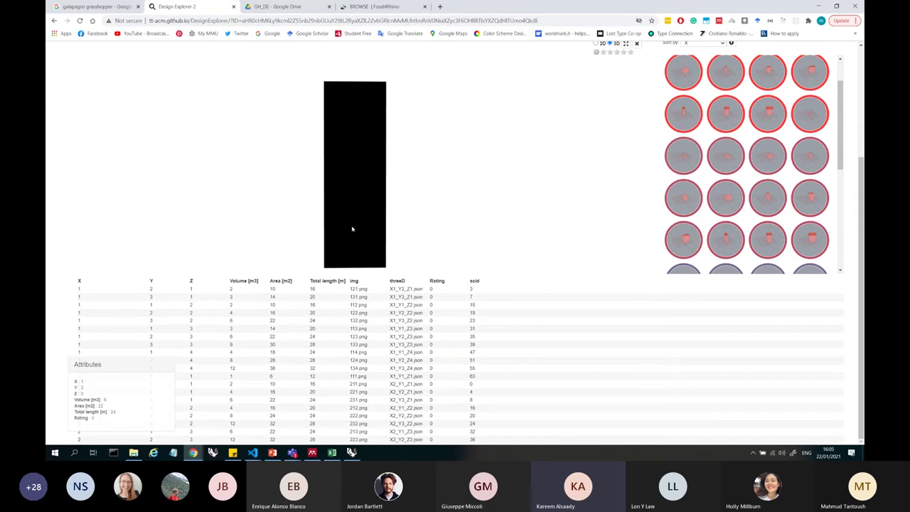
scroll(863, 302, "up", 3)
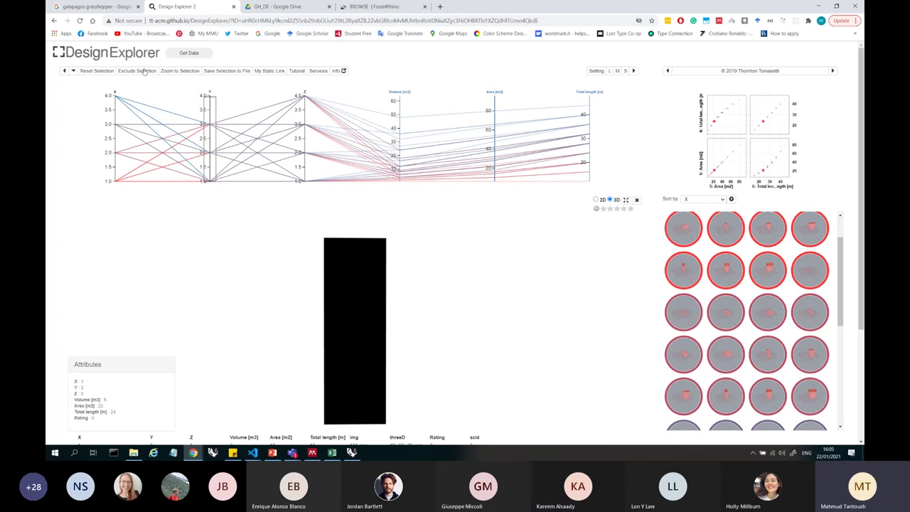
- Run a Google search for 'design explorer' from the address bar
left_click(186, 20)
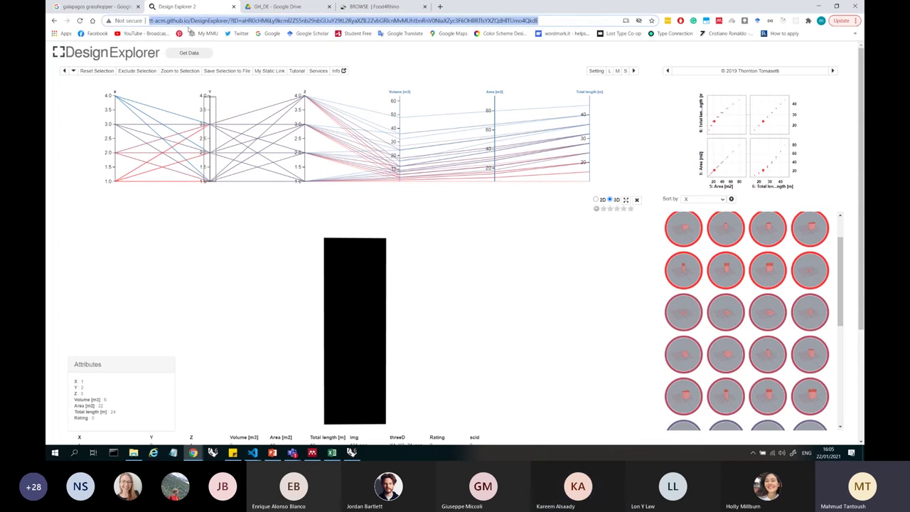
type("design explorer")
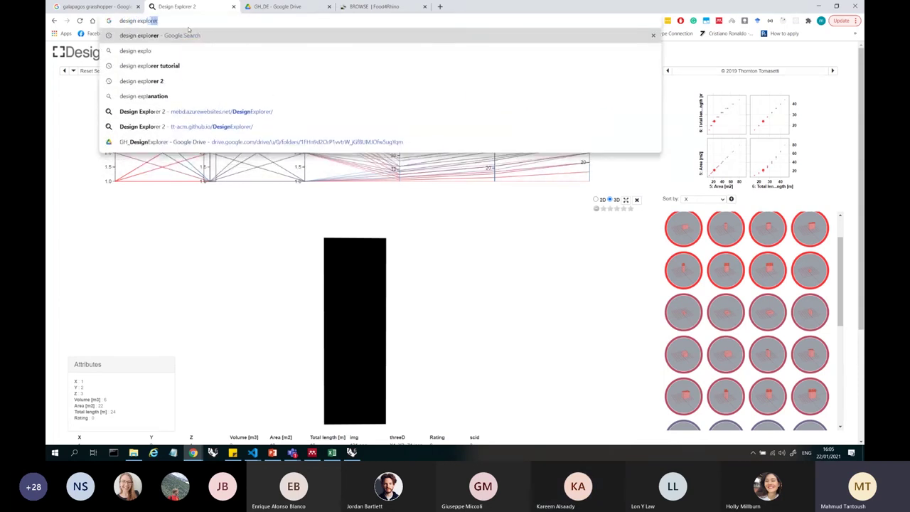
key("Return")
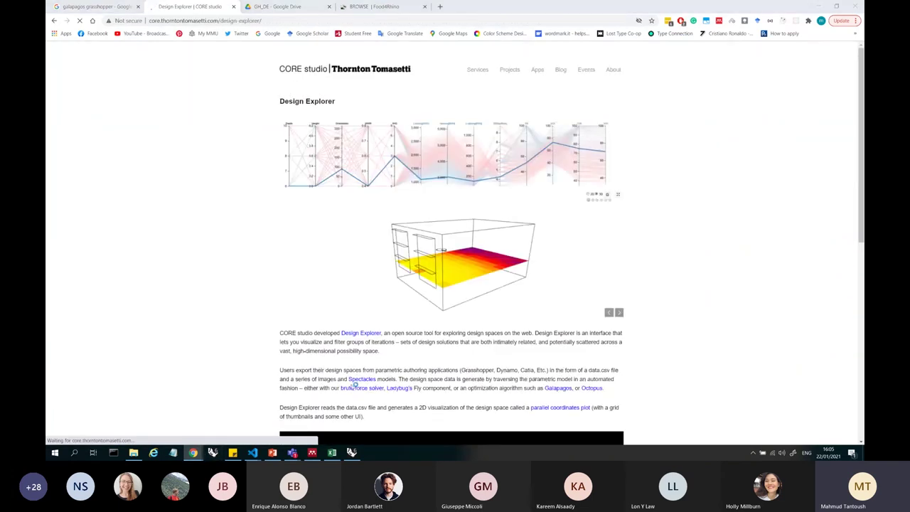
left_click(351, 453)
scroll(723, 243, "down", 8)
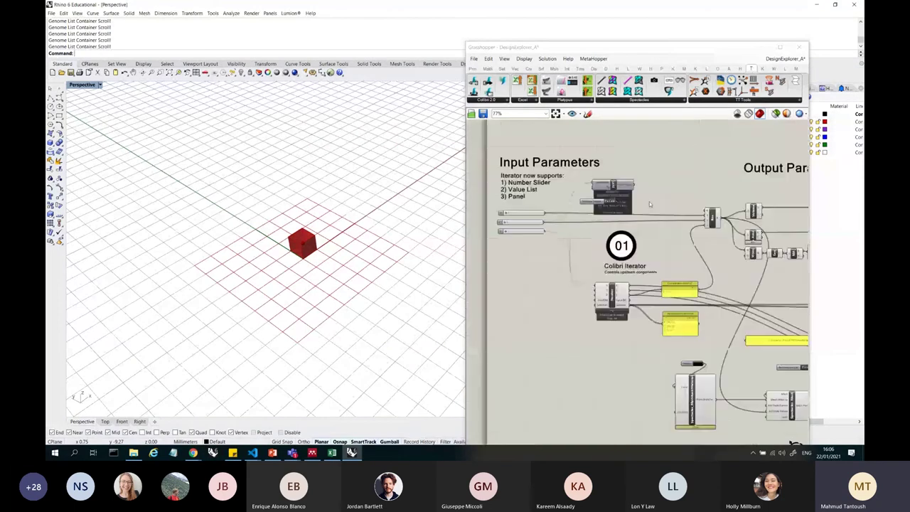
scroll(722, 242, "up", 3)
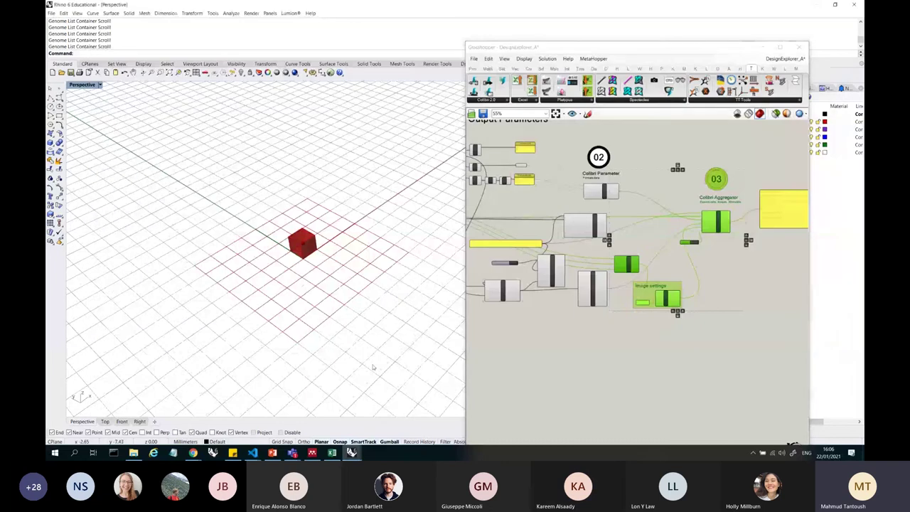
left_click_drag(731, 332, 508, 153)
scroll(730, 330, "up", 1)
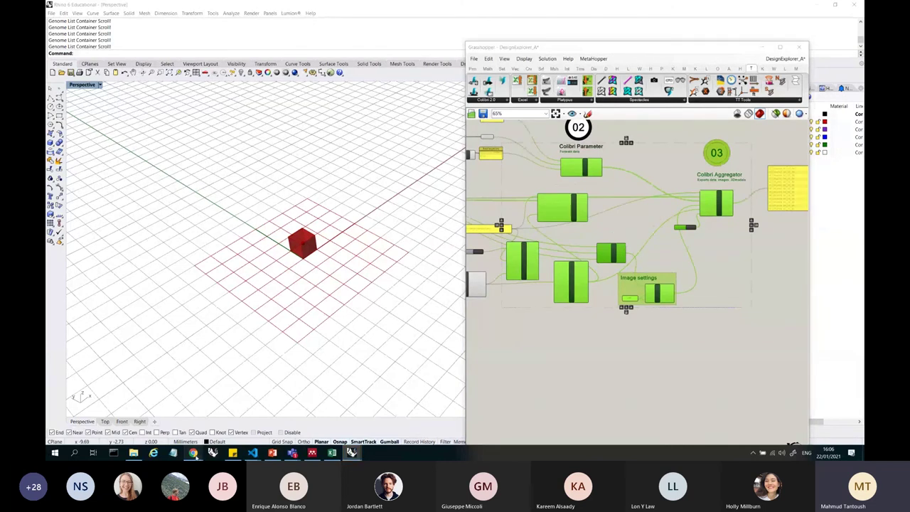
mouse_move(192, 453)
left_click(175, 419)
- Launch the Design Explorer web app with the Building Performance Study sample
scroll(475, 129, "down", 3)
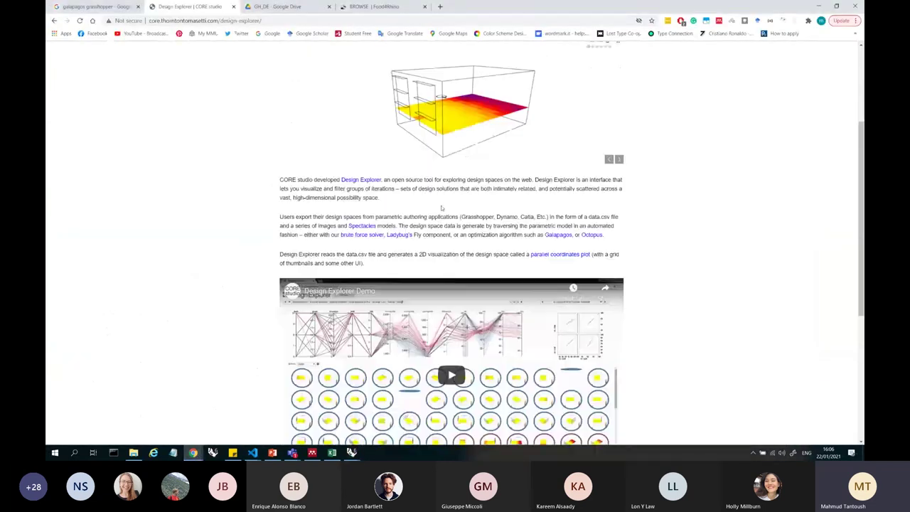
left_click(362, 175)
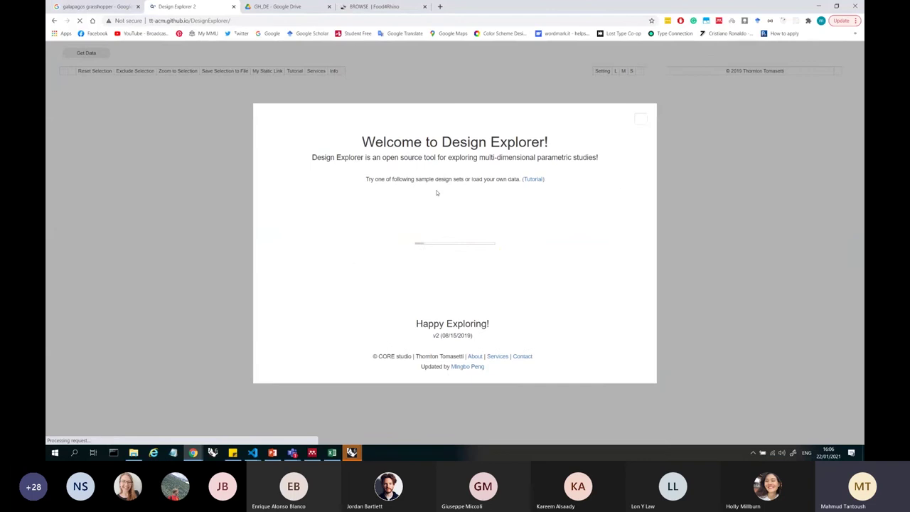
left_click(641, 120)
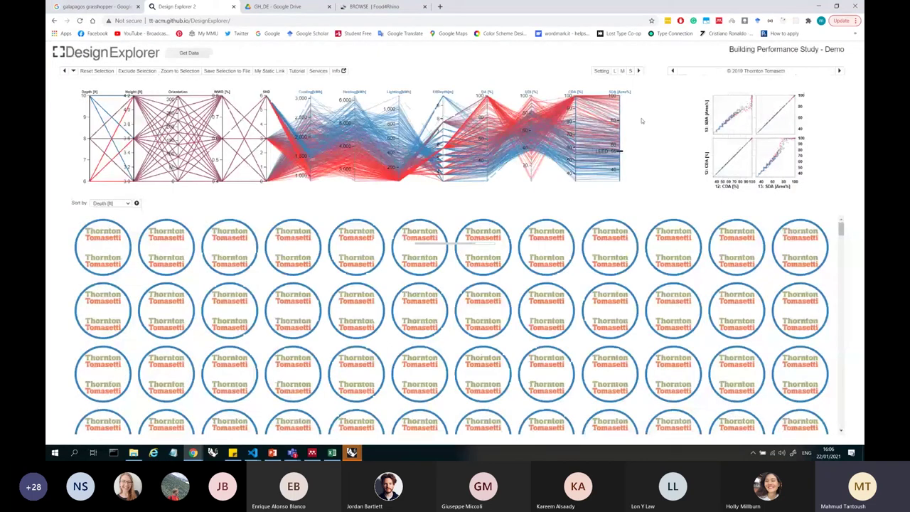
- Scroll through the Building Performance Study charts and design thumbnails
mouse_move(172, 244)
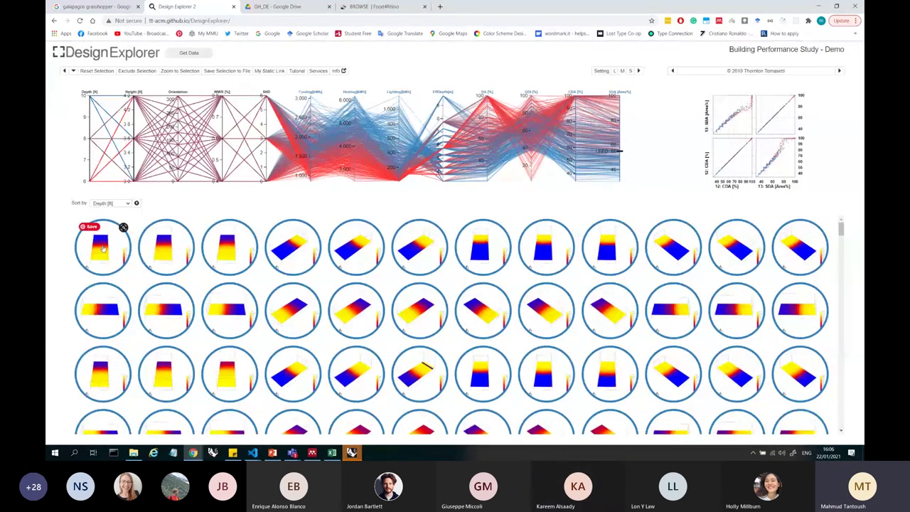
scroll(486, 266, "down", 1)
scroll(470, 263, "up", 1)
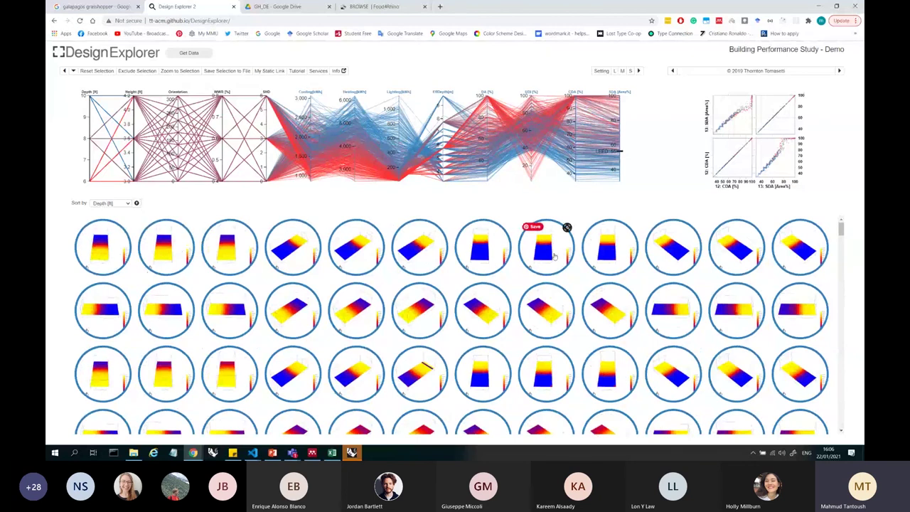
scroll(776, 266, "down", 1)
scroll(775, 265, "down", 20)
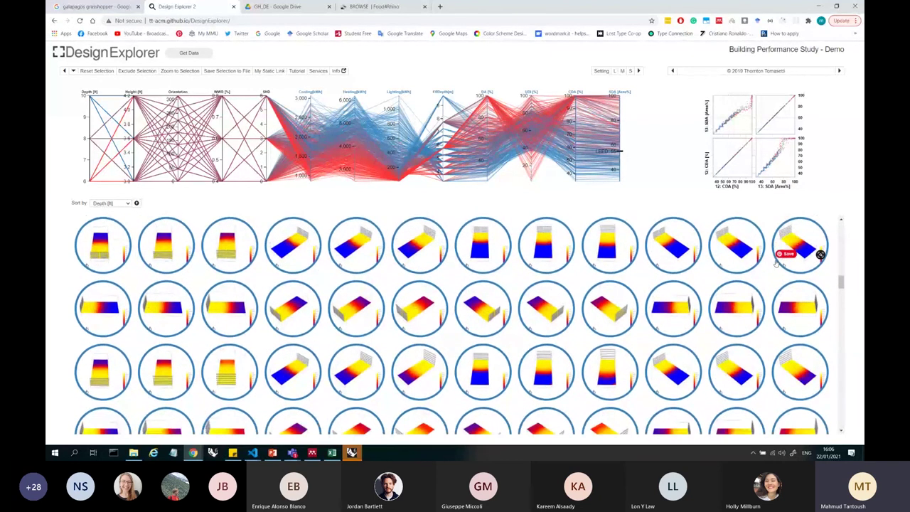
scroll(462, 217, "down", 3)
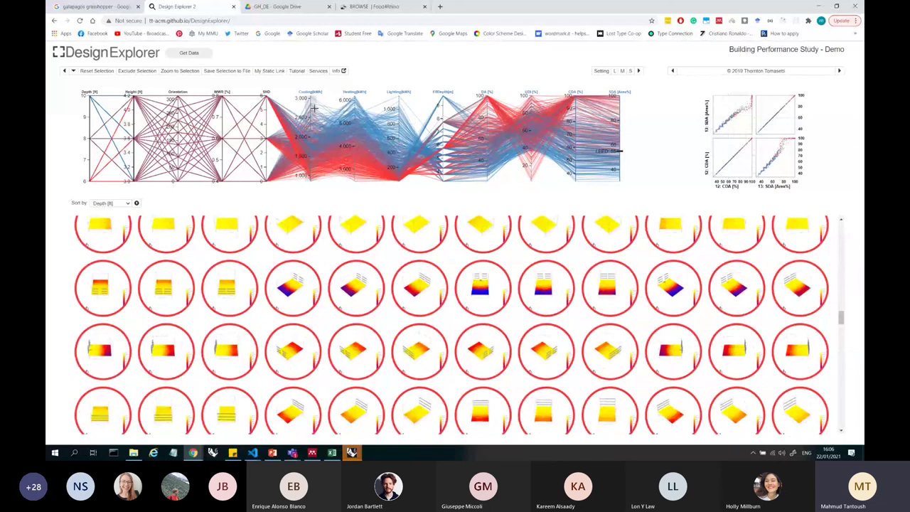
scroll(375, 257, "down", 5)
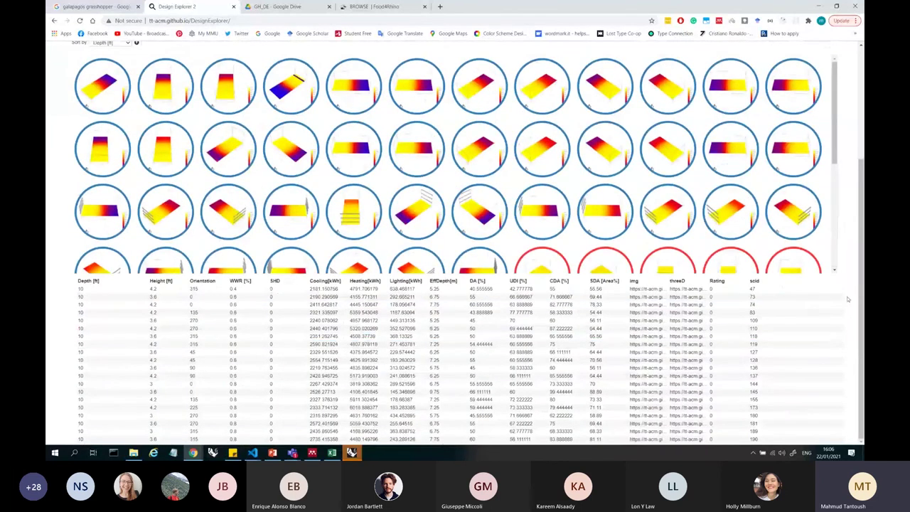
scroll(848, 294, "up", 1)
scroll(849, 294, "up", 2)
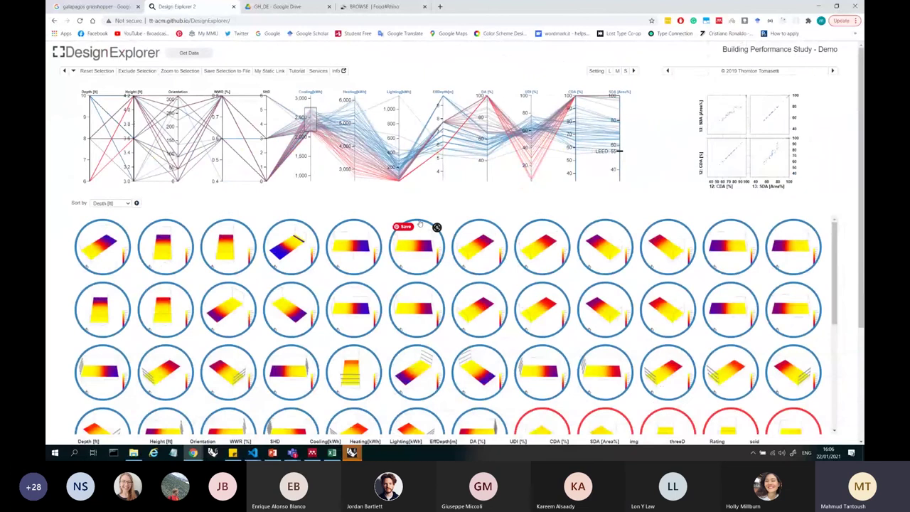
mouse_move(485, 261)
scroll(837, 204, "down", 3)
scroll(837, 204, "down", 3)
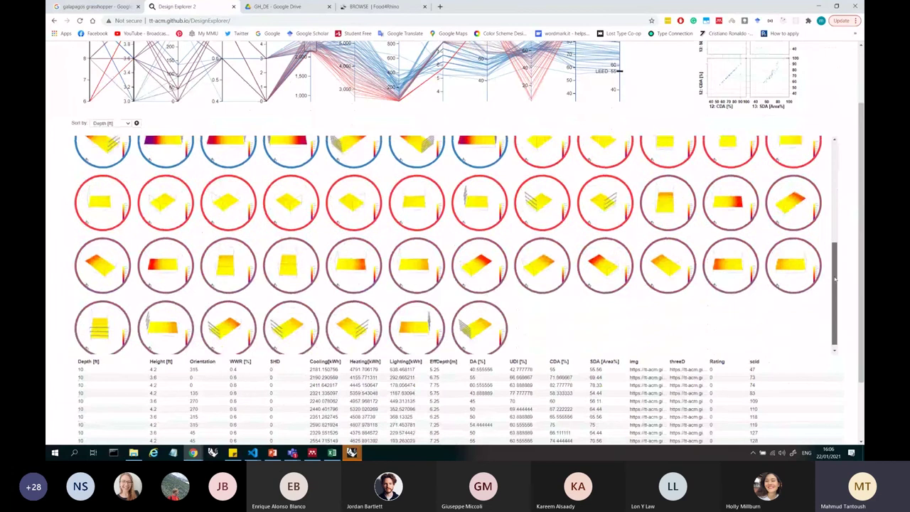
scroll(829, 178, "up", 5)
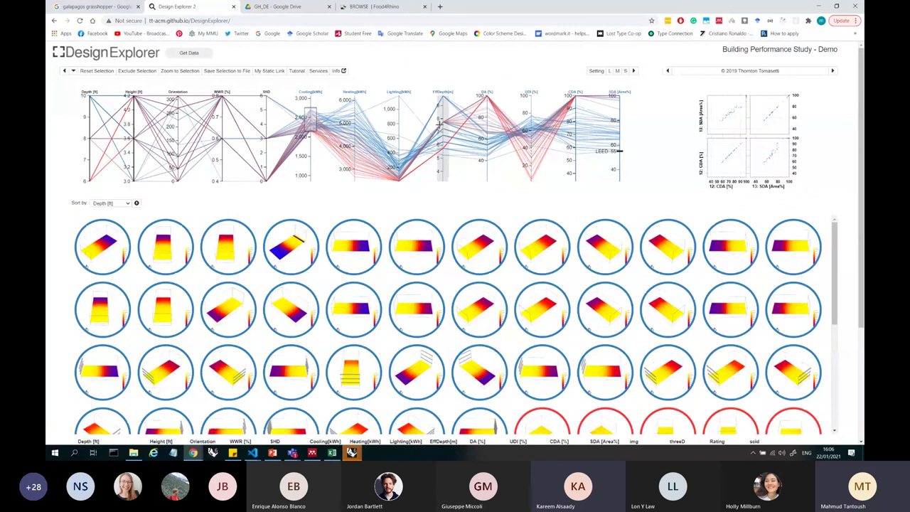
- Widen the Cooling filter range and shift the EffDepth filter to the lowest values
left_click_drag(442, 124, 441, 137)
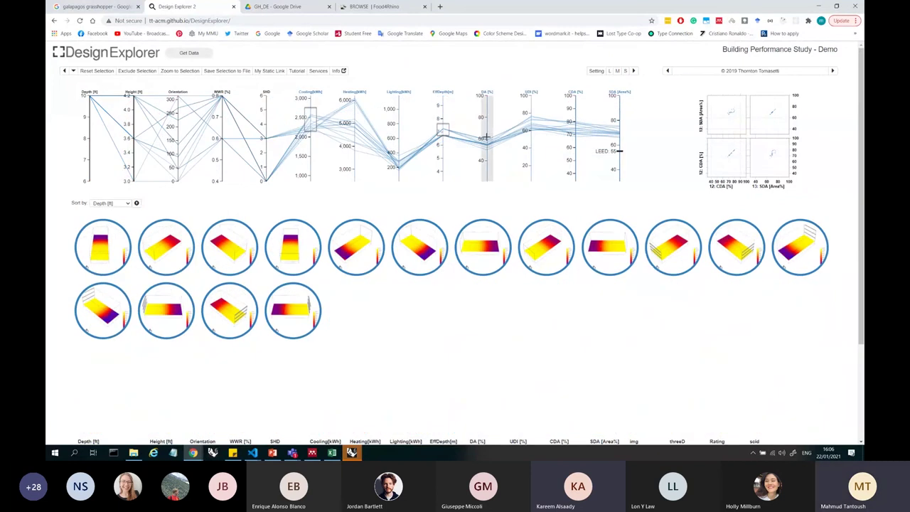
left_click_drag(310, 129, 311, 169)
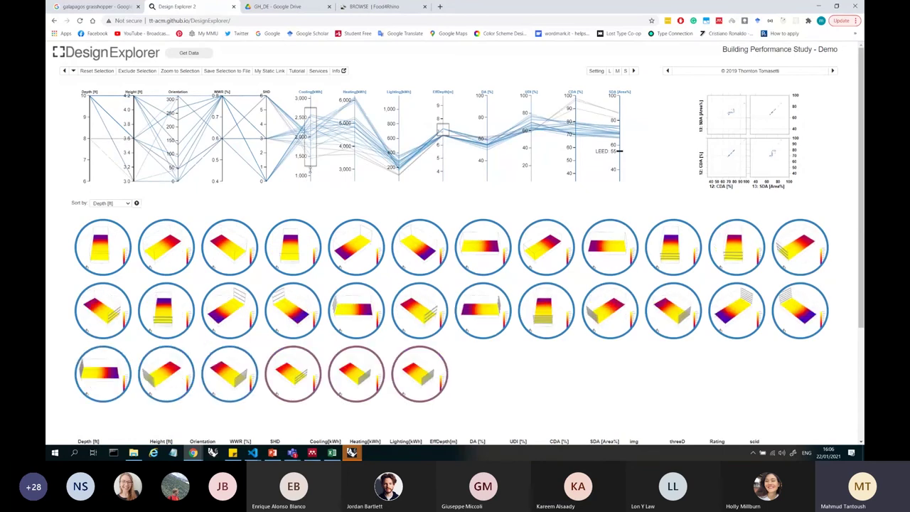
mouse_move(441, 130)
left_mouse_down()
mouse_move(441, 168)
mouse_move(442, 111)
mouse_move(443, 173)
left_mouse_up()
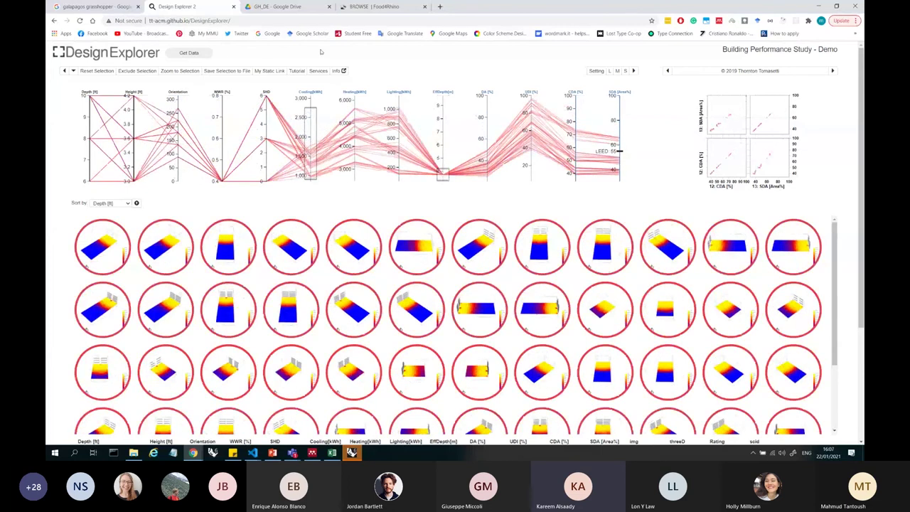
- Switch to the GH_DE Drive tab and back, selecting the Design Explorer page address
left_click(301, 7)
left_click(176, 6)
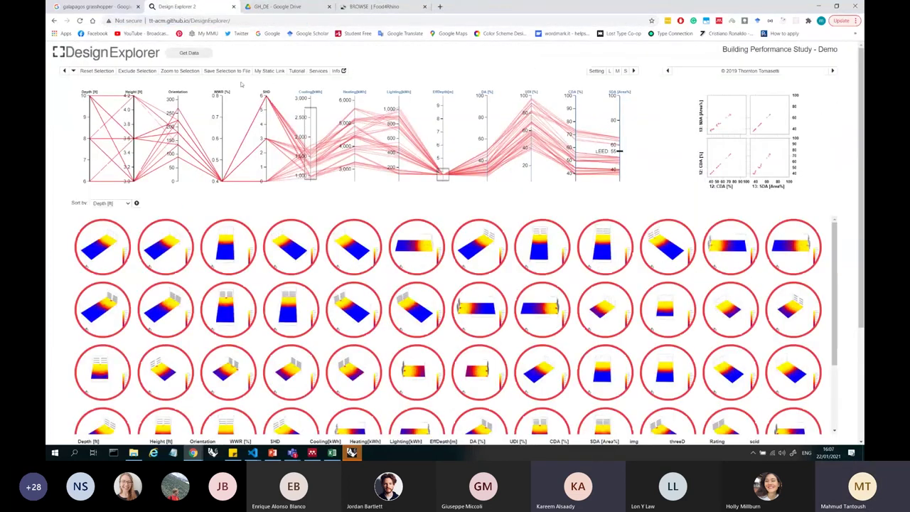
left_click(151, 21)
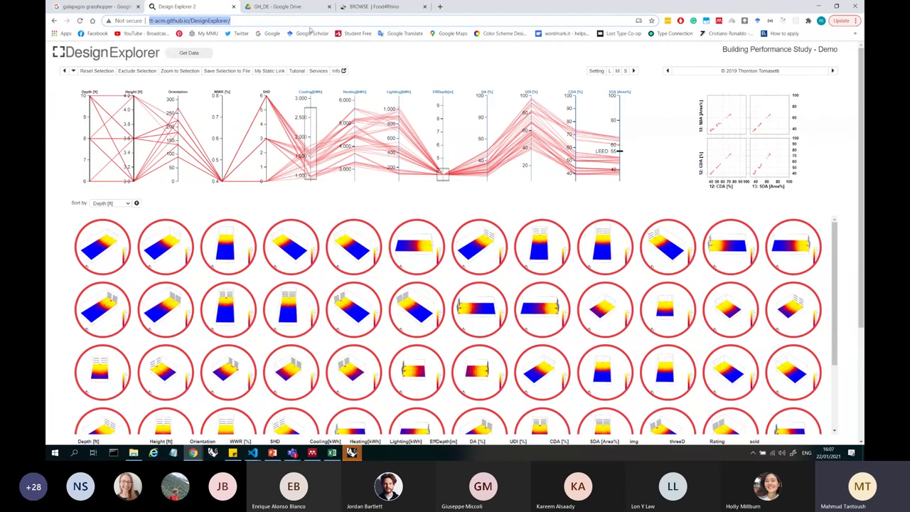
- Copy the GH_DE Drive folder address and return to Design Explorer
left_click(278, 7)
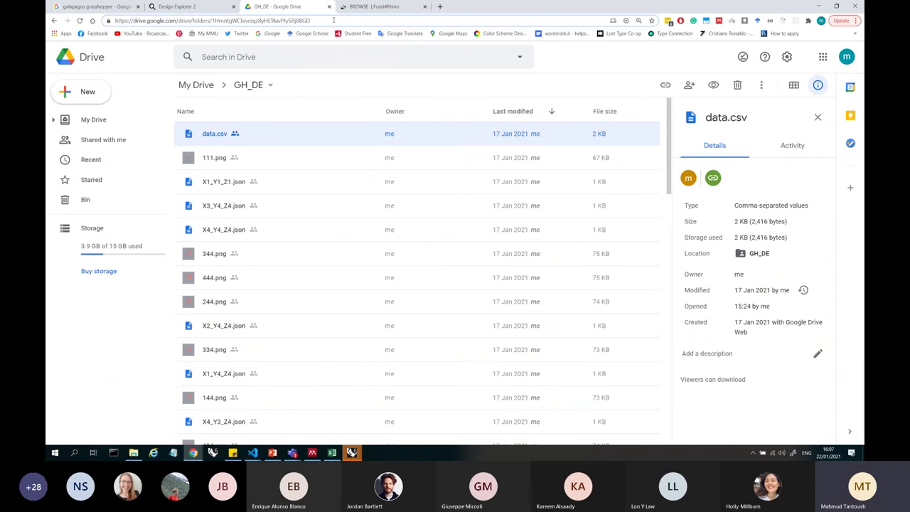
left_click_drag(334, 20, 116, 20)
left_click(177, 6)
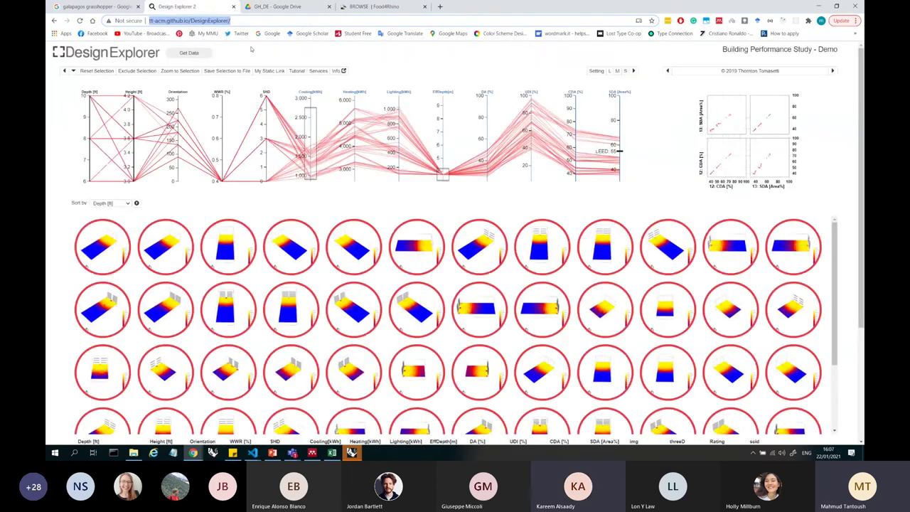
- Load the study data from the pasted Drive folder link and dismiss the share-link dialog
left_click(189, 53)
left_click(428, 212)
left_click(508, 185)
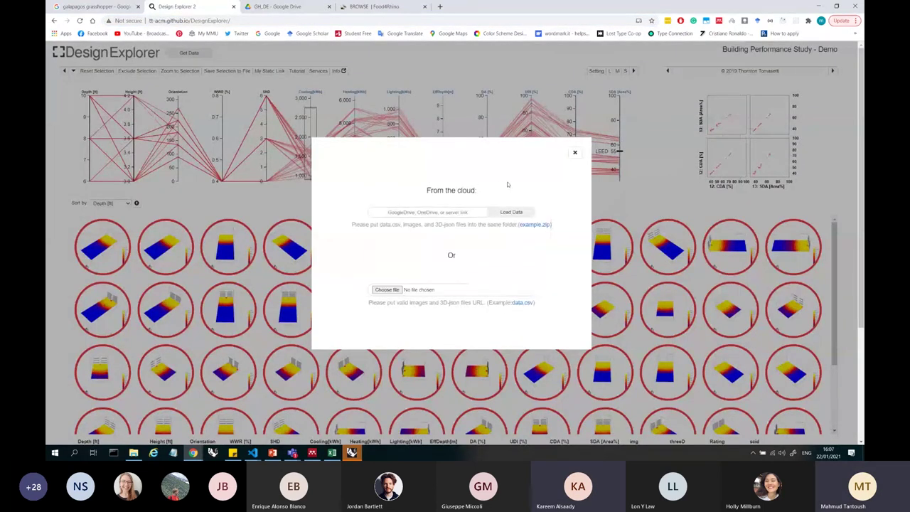
left_click(468, 213)
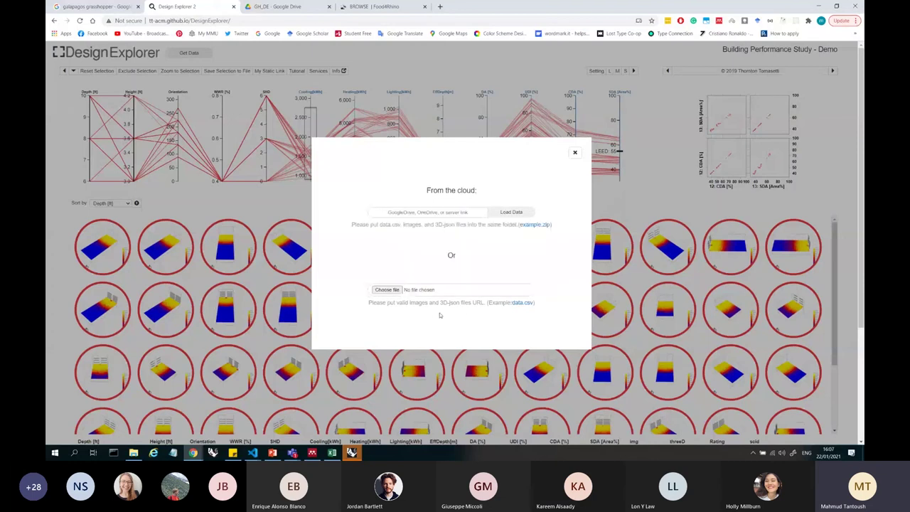
left_click(456, 213)
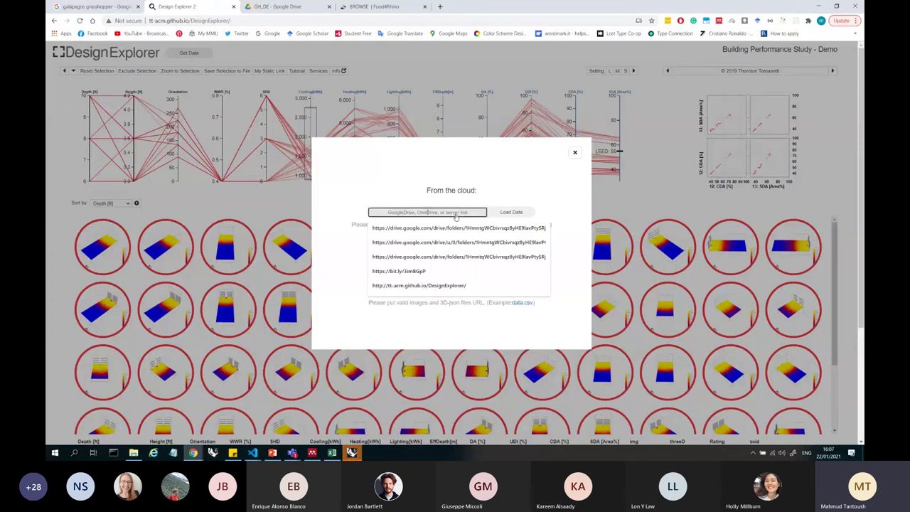
left_click(512, 212)
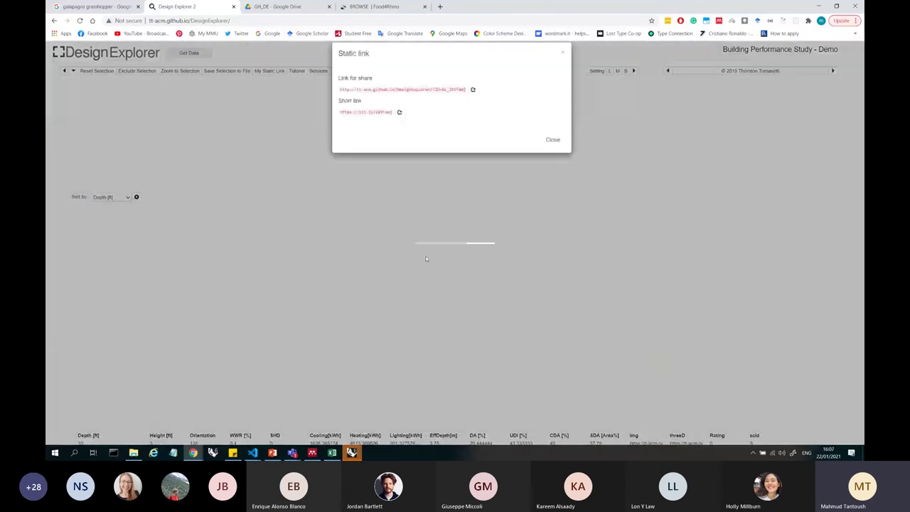
left_click(554, 151)
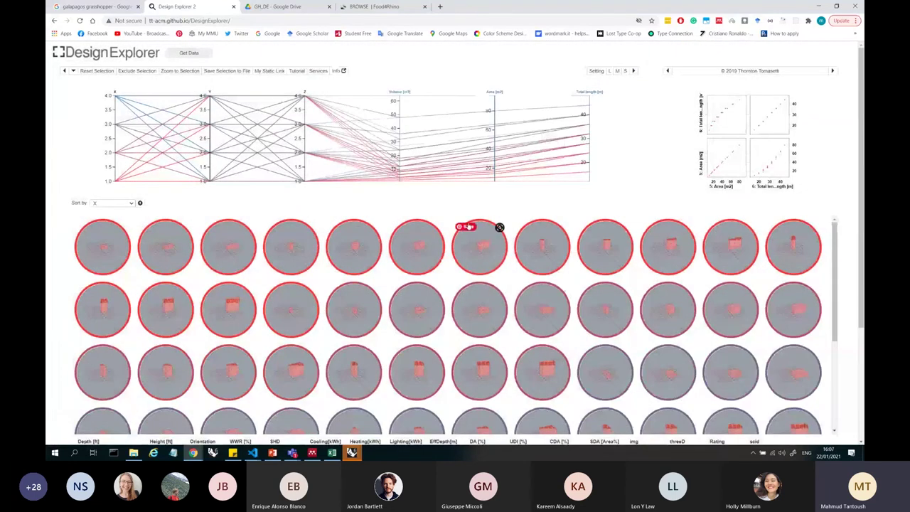
scroll(653, 177, "down", 2)
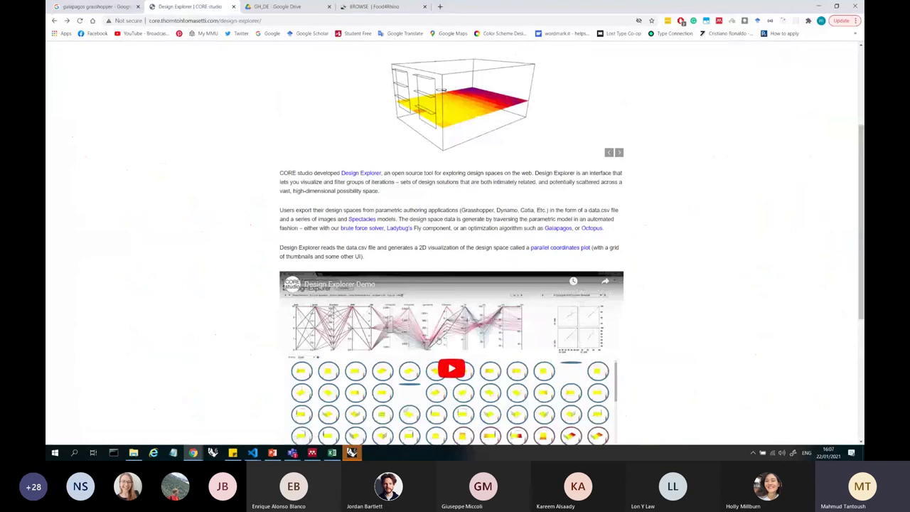
- Bring the Rhino window with the definition forward and orbit to a flatter view
mouse_move(353, 449)
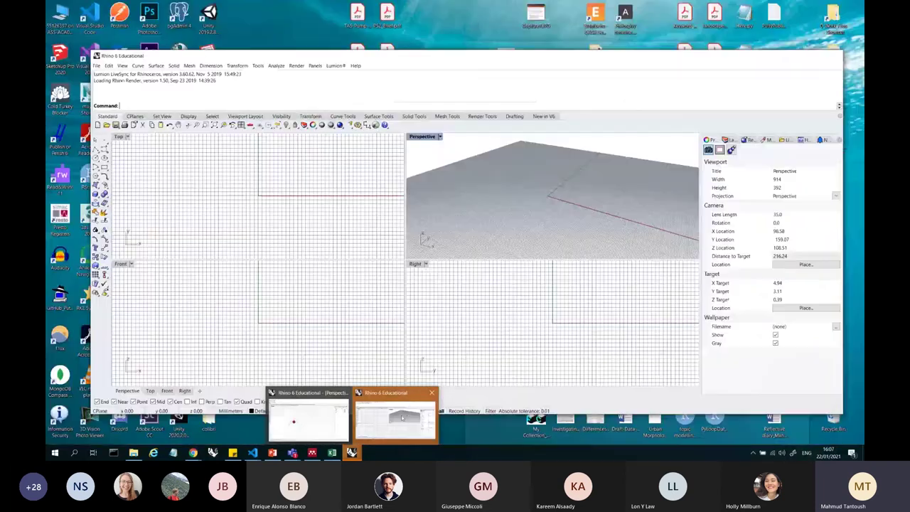
left_click(402, 418)
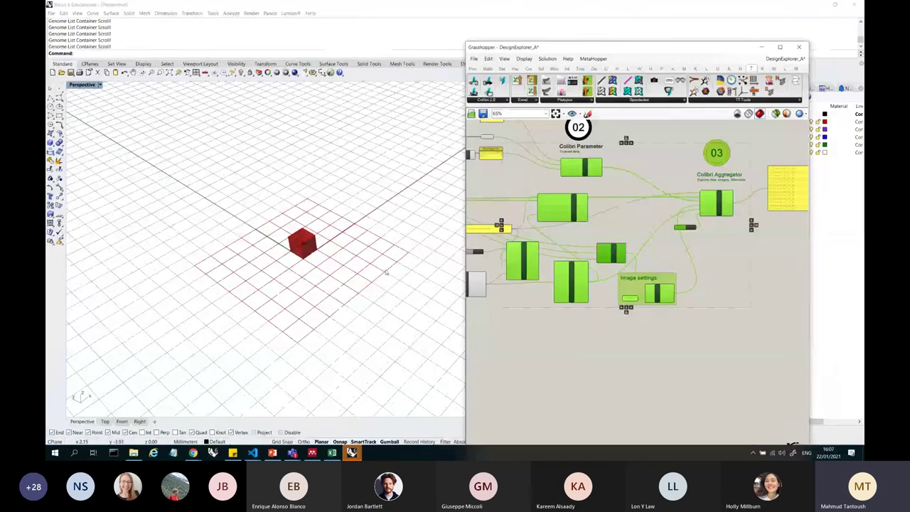
right_click_drag(386, 272, 382, 202)
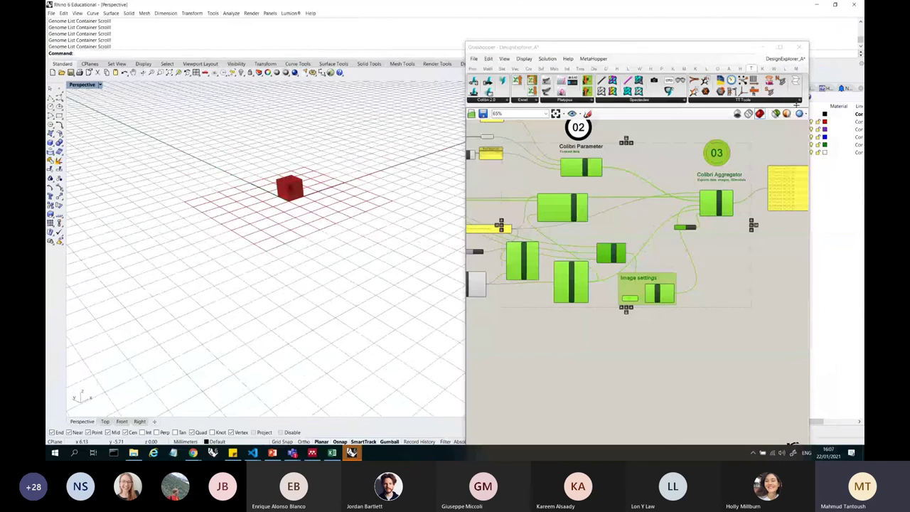
- Zoom the Grasshopper canvas in to the Colibri components
left_click(685, 243)
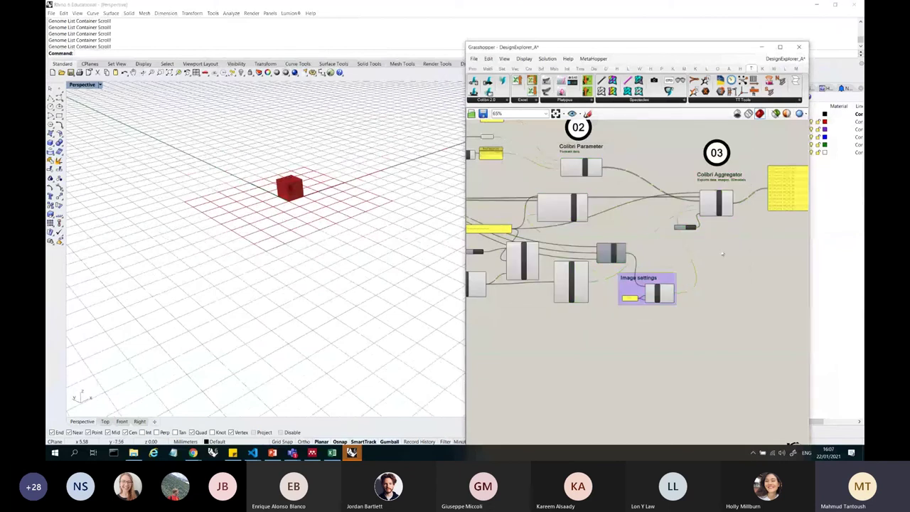
scroll(342, 131, "up", 3)
scroll(342, 131, "down", 5)
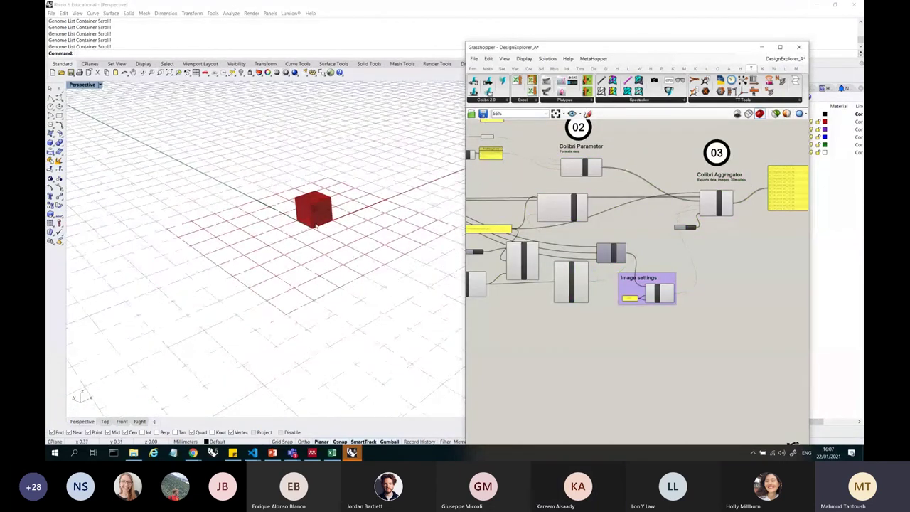
scroll(718, 209, "up", 3)
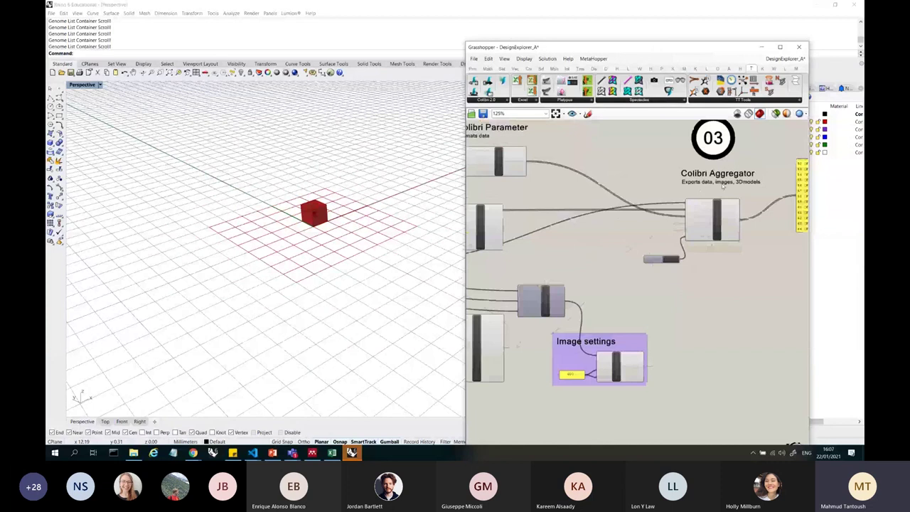
scroll(612, 235, "down", 2)
left_click(549, 291)
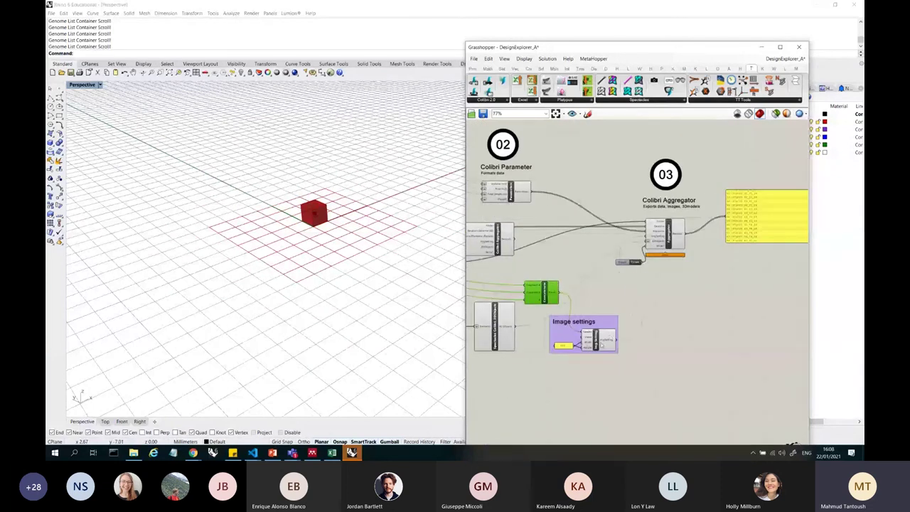
left_click(648, 300)
scroll(648, 300, "down", 2)
scroll(629, 278, "up", 4)
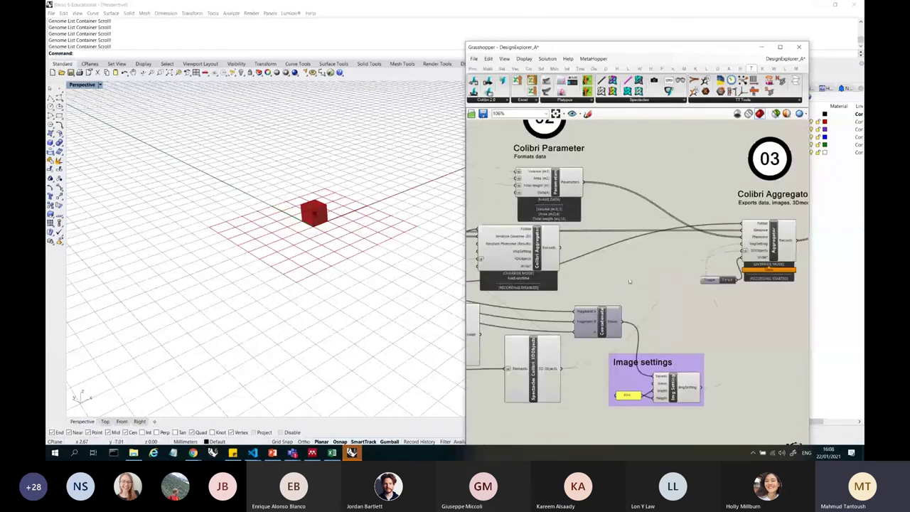
- Add a Colour Swatch component to the canvas via the 'swatch' search
double_click(629, 278)
type("swatch")
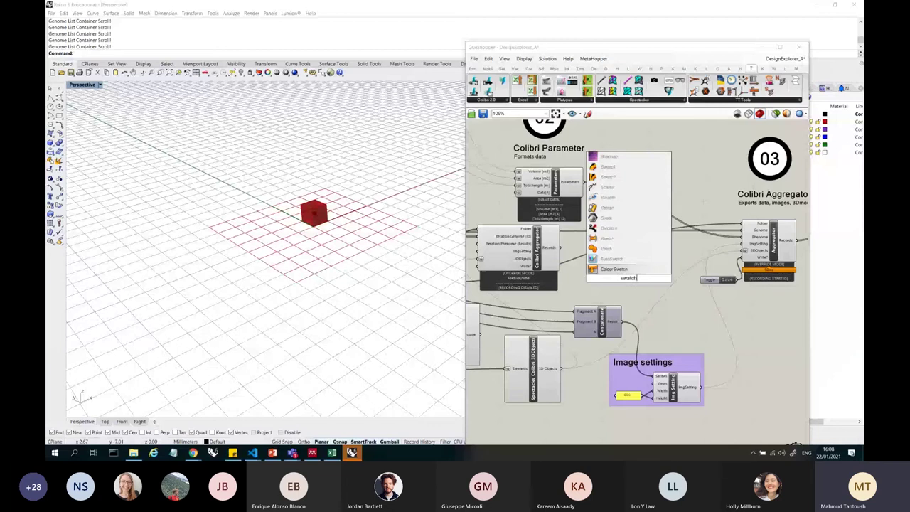
key("Return")
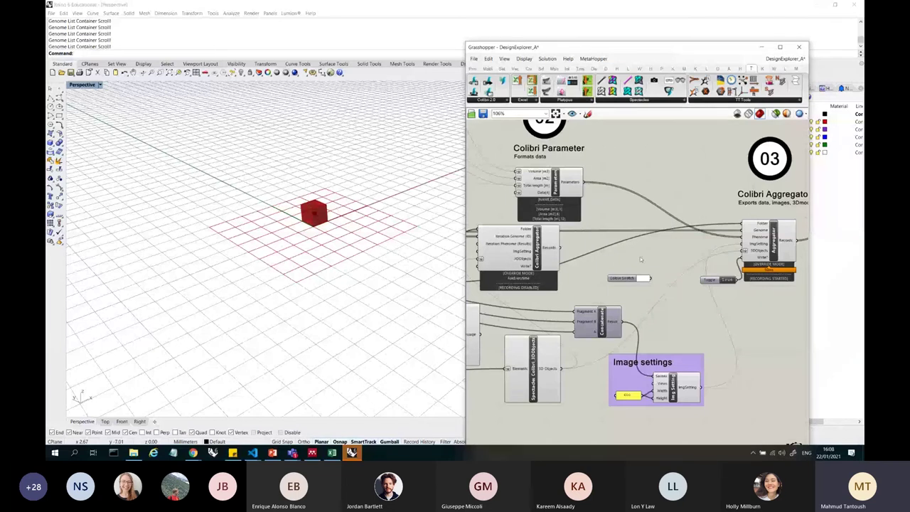
- Place a Custom Preview component from the Display category near the swatch
double_click(640, 260)
type("ddisp")
key("BackSpace")
key("BackSpace")
key("BackSpace")
key("BackSpace")
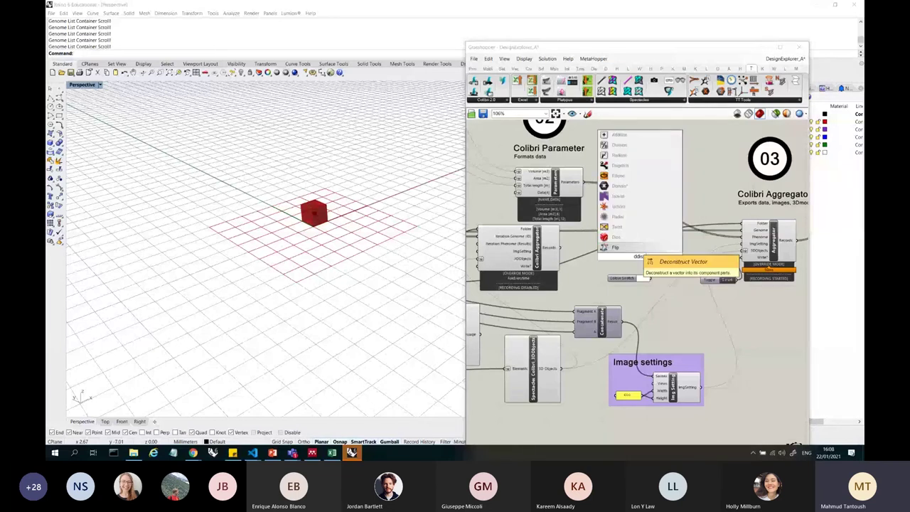
type("is")
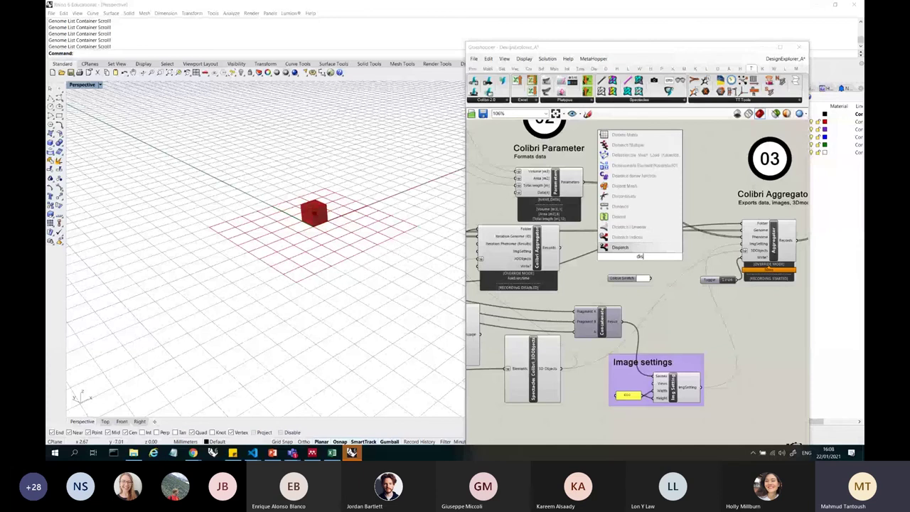
type("plau geo")
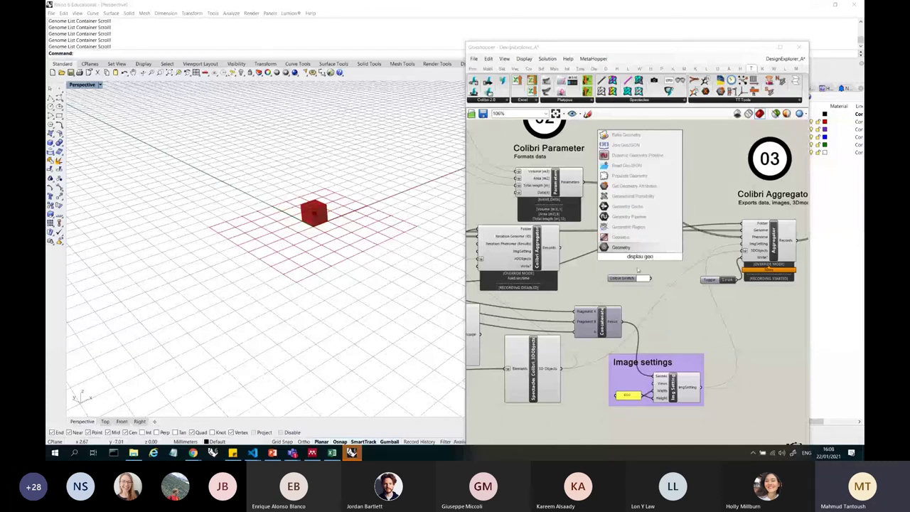
key("Escape")
left_click_drag(640, 47, 421, 59)
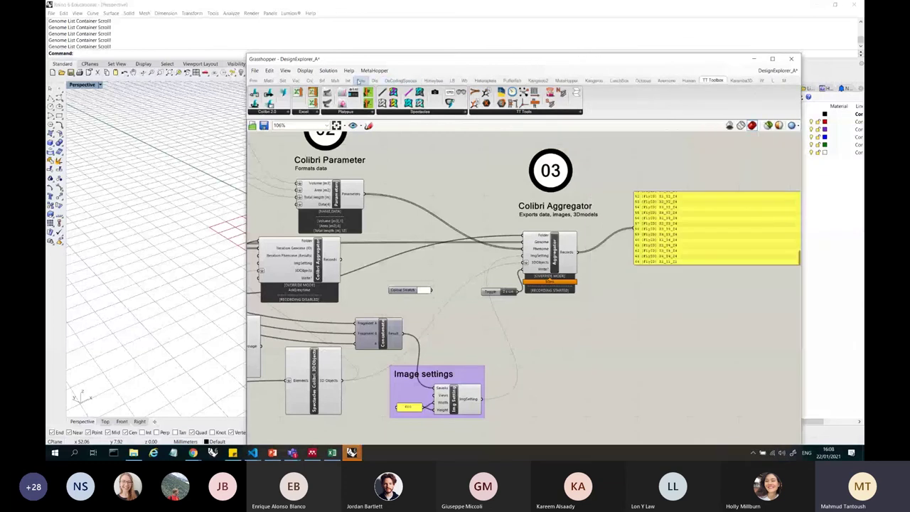
left_click(335, 80)
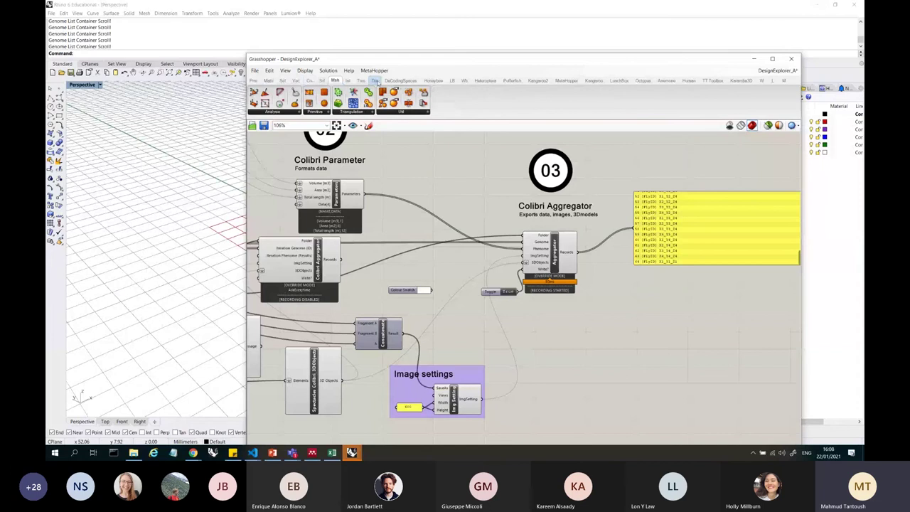
left_click(374, 81)
left_click(441, 113)
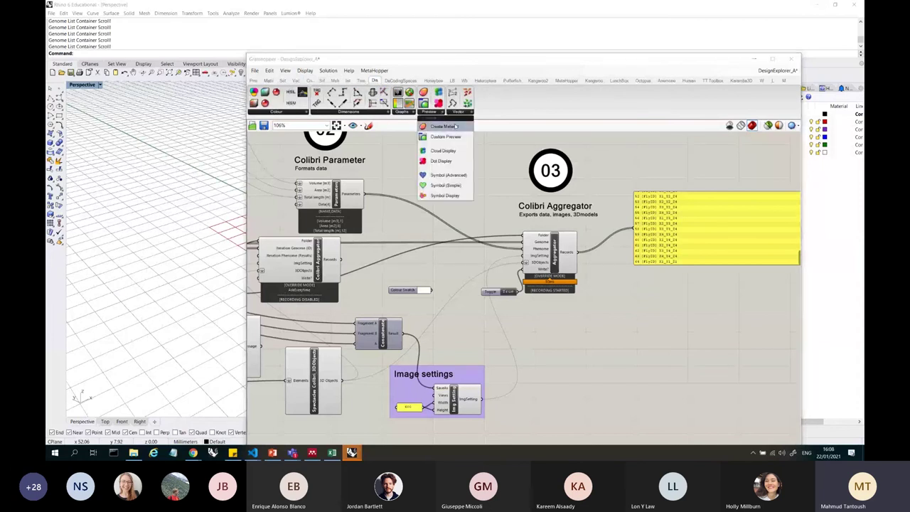
scroll(525, 230, "down", 2)
scroll(525, 230, "up", 3)
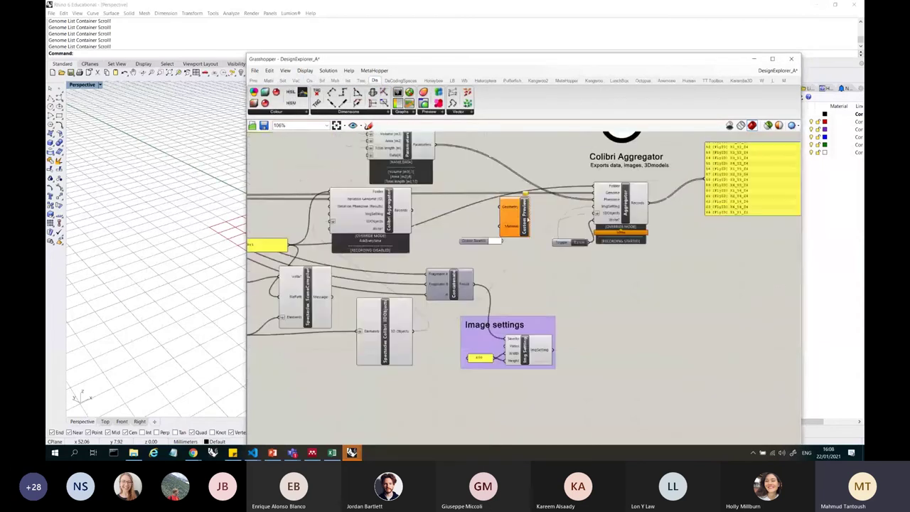
left_click_drag(510, 212, 540, 236)
- Position the Custom Preview and wire the Box into its Geometry input
left_click_drag(412, 60, 607, 58)
scroll(292, 215, "down", 3)
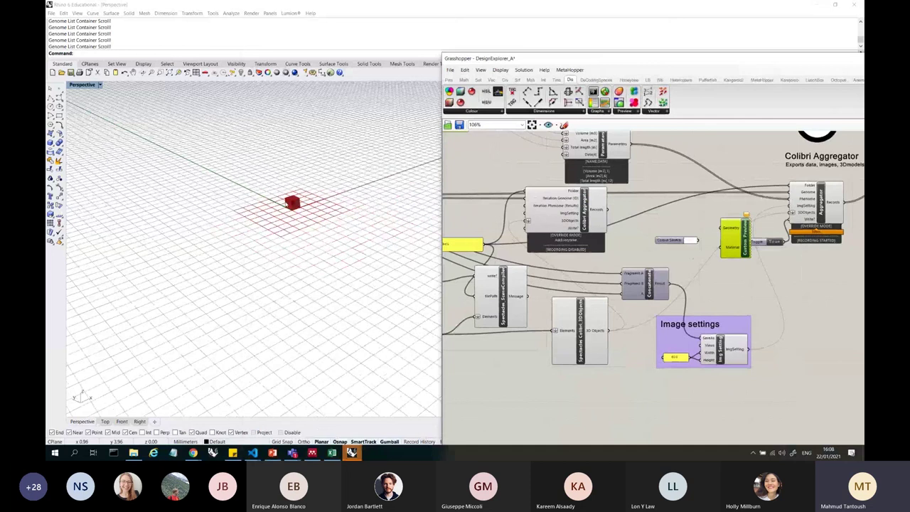
scroll(292, 214, "down", 2)
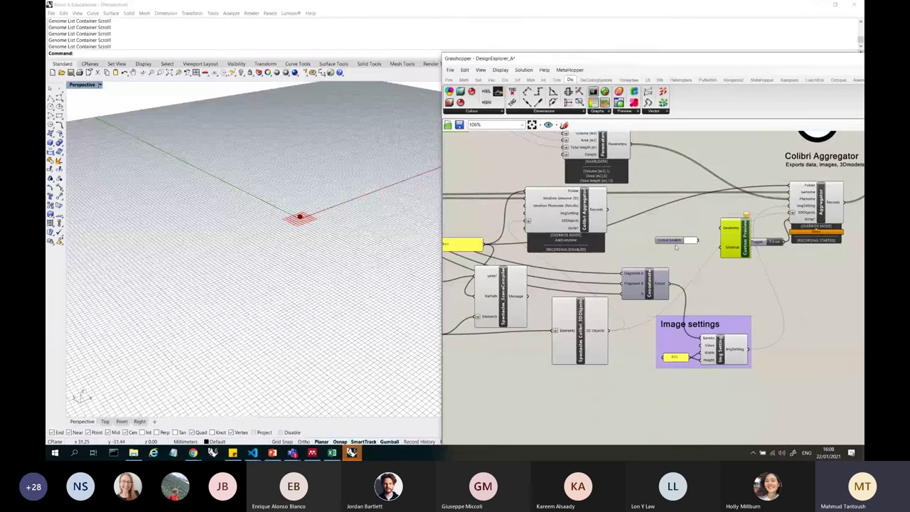
left_click_drag(739, 256, 725, 265)
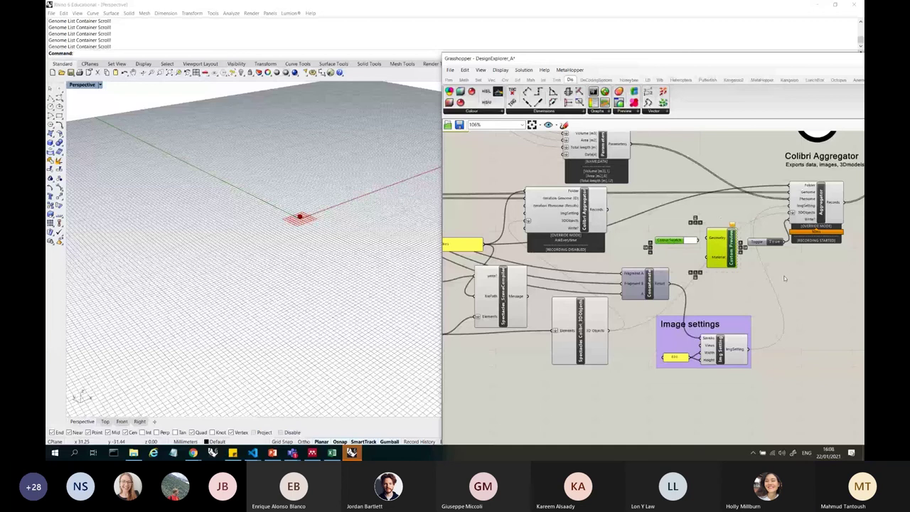
scroll(672, 241, "down", 5)
scroll(661, 194, "up", 2)
scroll(662, 194, "up", 4)
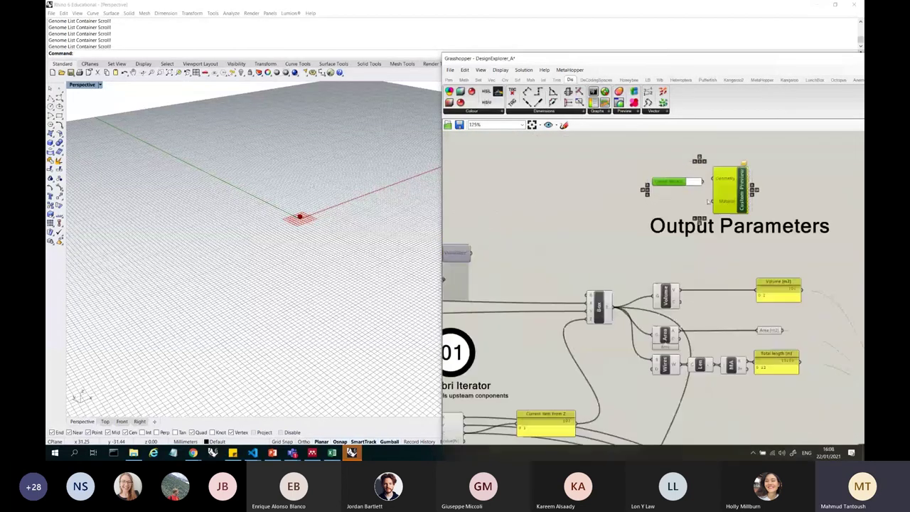
left_click_drag(612, 307, 621, 201)
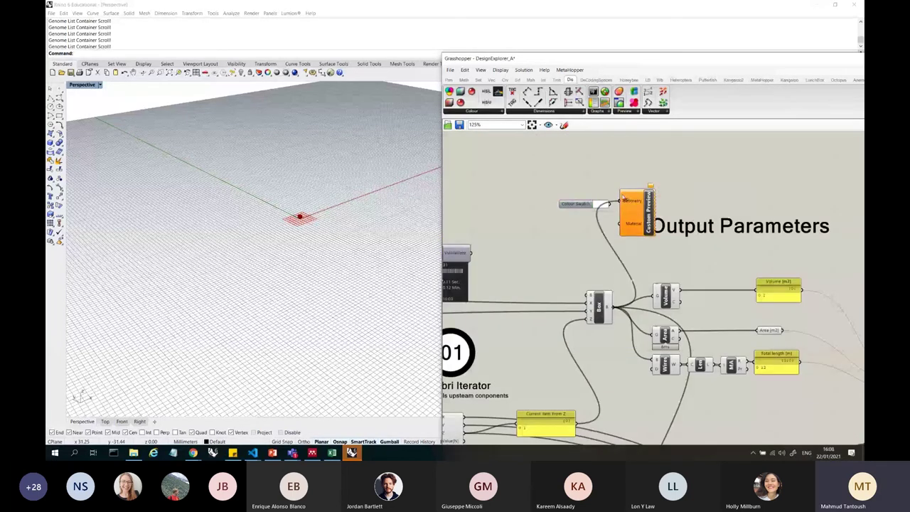
- Connect the Colour Swatch to the Material input and set it to black
left_click(588, 204)
scroll(625, 200, "up", 3)
scroll(634, 227, "up", 1)
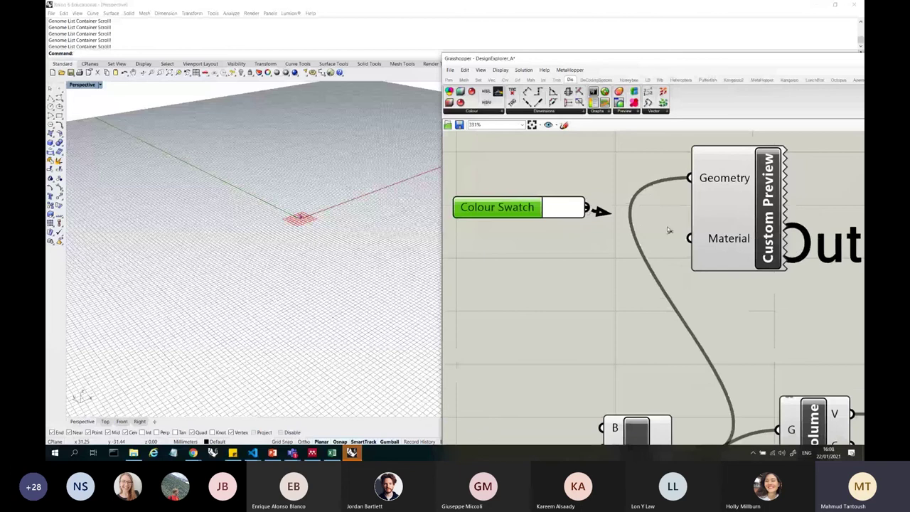
left_click_drag(668, 230, 688, 238)
scroll(306, 231, "up", 5)
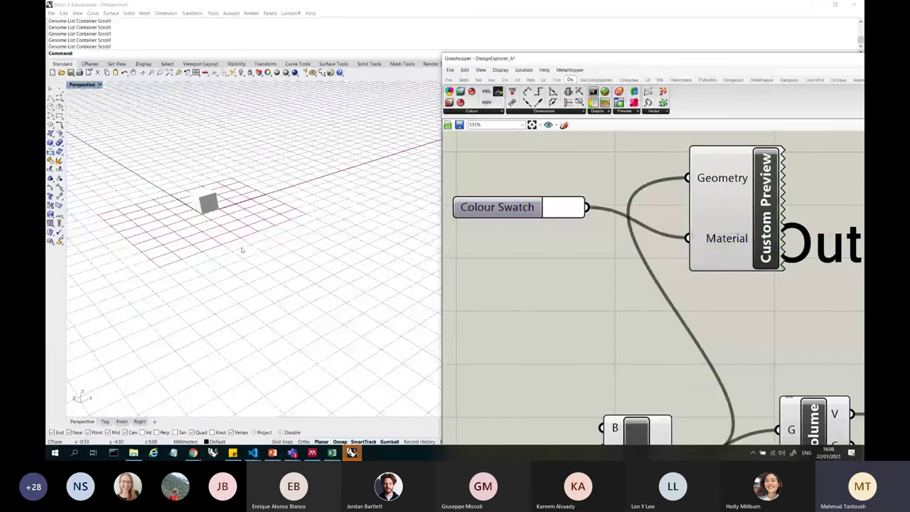
left_click(563, 207)
left_click_drag(606, 236, 535, 296)
left_click(571, 230)
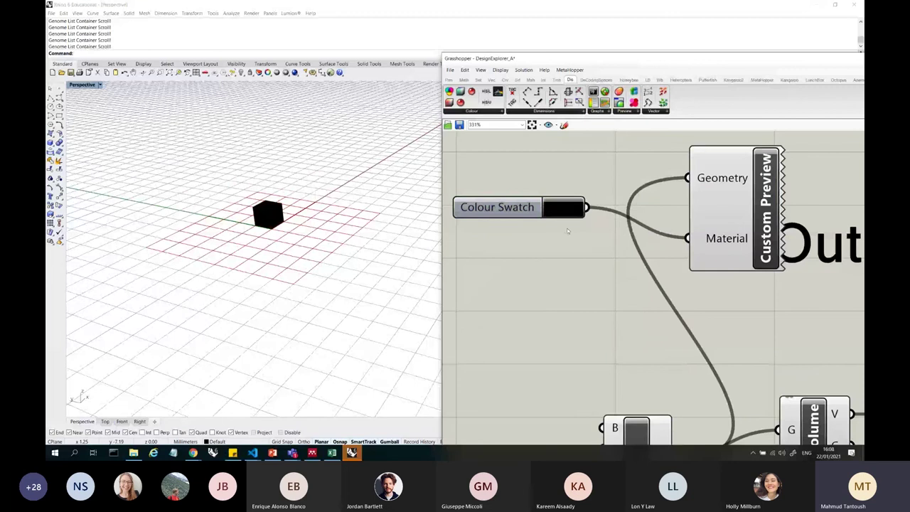
- Set the Colour Swatch to a bright blue
left_click_drag(555, 215, 571, 215)
left_click(571, 215)
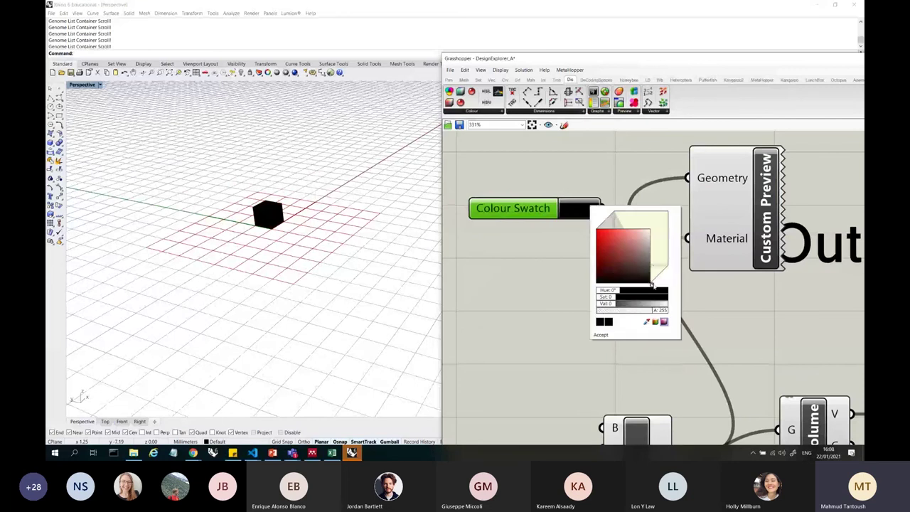
left_click(651, 290)
left_click(647, 232)
left_click(601, 335)
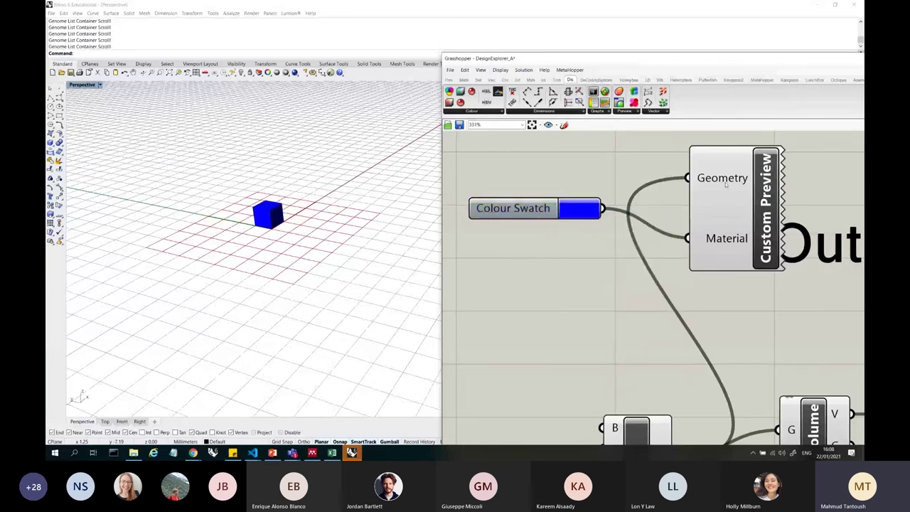
- Lower the swatch's alpha to about 91 and orbit Rhino to view the translucent box
left_click(574, 211)
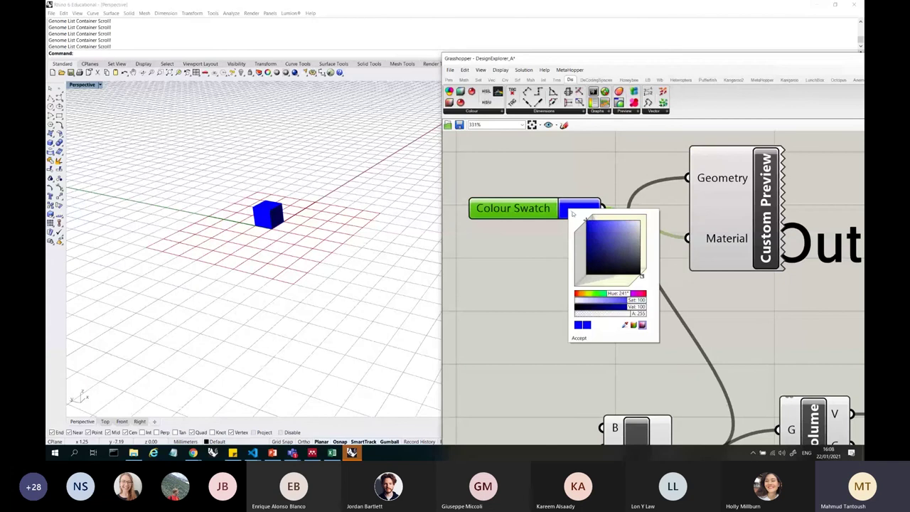
left_click_drag(631, 314, 597, 314)
scroll(311, 203, "up", 3)
scroll(354, 209, "down", 3)
right_click_drag(354, 209, 332, 209)
scroll(331, 209, "down", 4)
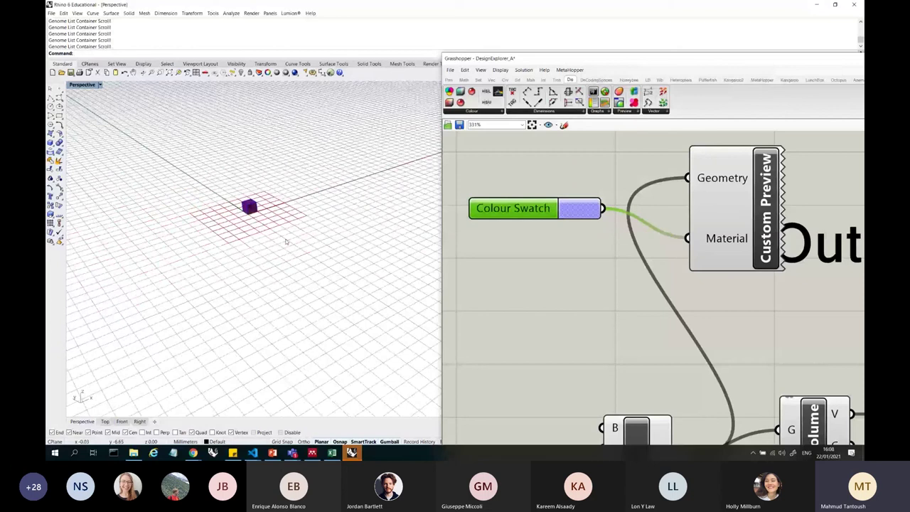
right_click_drag(286, 242, 291, 226)
mouse_move(352, 453)
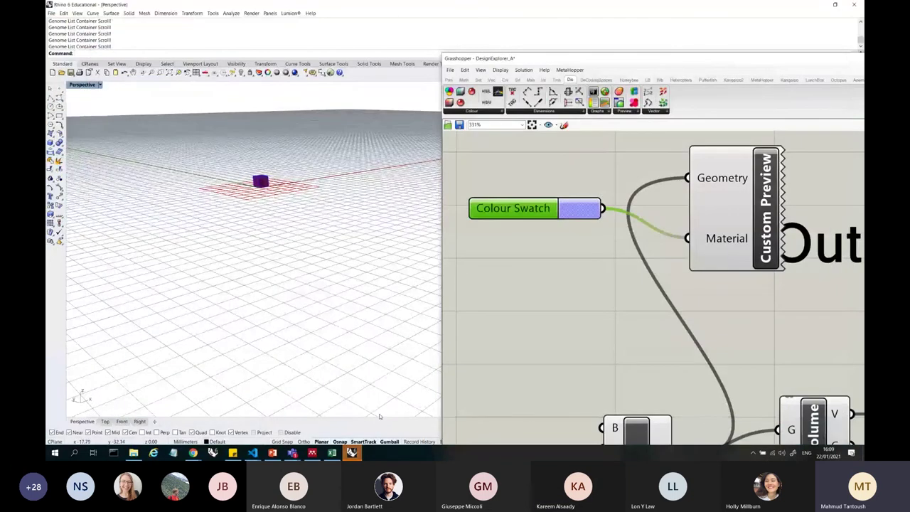
left_click(603, 230)
left_click_drag(593, 246, 524, 178)
scroll(265, 182, "up", 2)
scroll(265, 181, "up", 3)
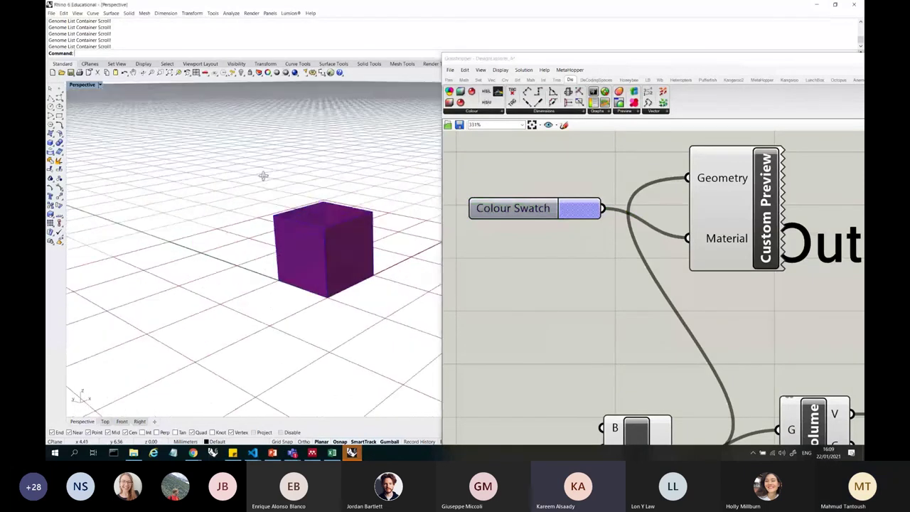
scroll(260, 182, "down", 5)
right_click_drag(250, 180, 266, 200)
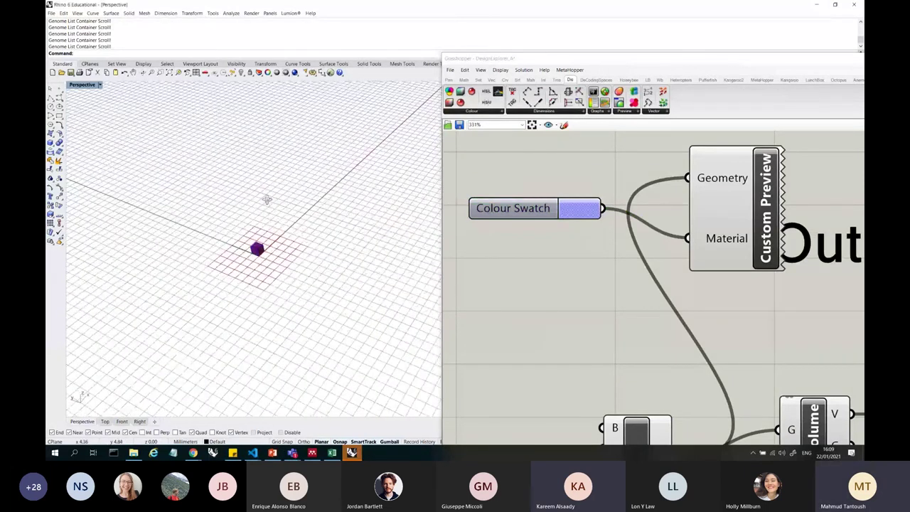
left_click_drag(289, 264, 240, 193)
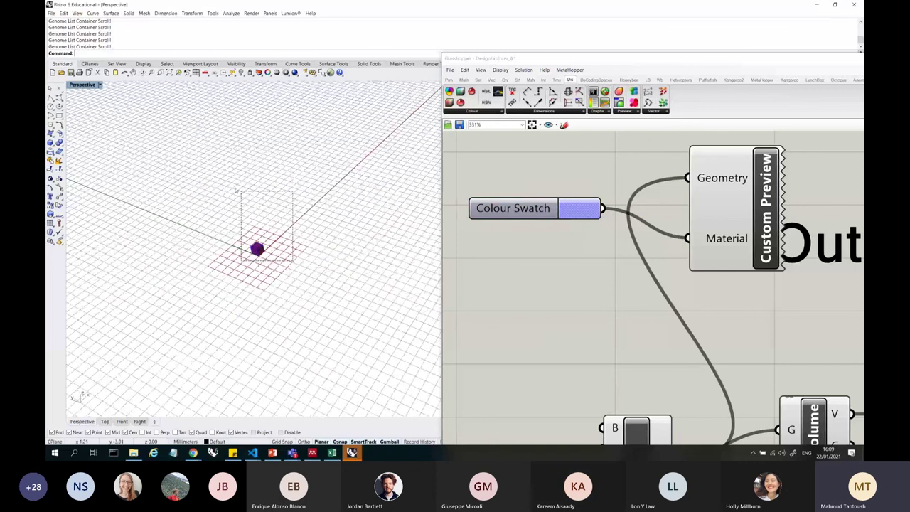
left_click_drag(297, 290, 246, 234)
scroll(663, 179, "down", 5)
scroll(629, 303, "up", 5)
left_click(612, 290)
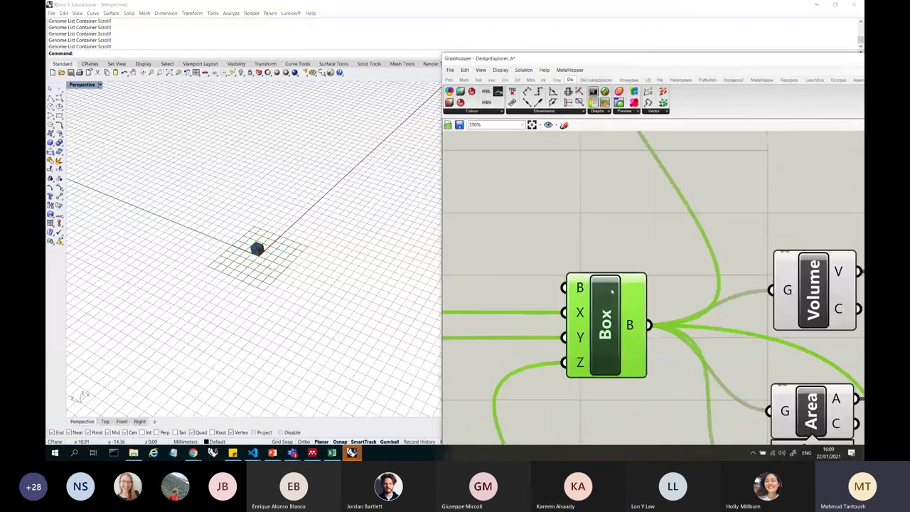
right_click(610, 297)
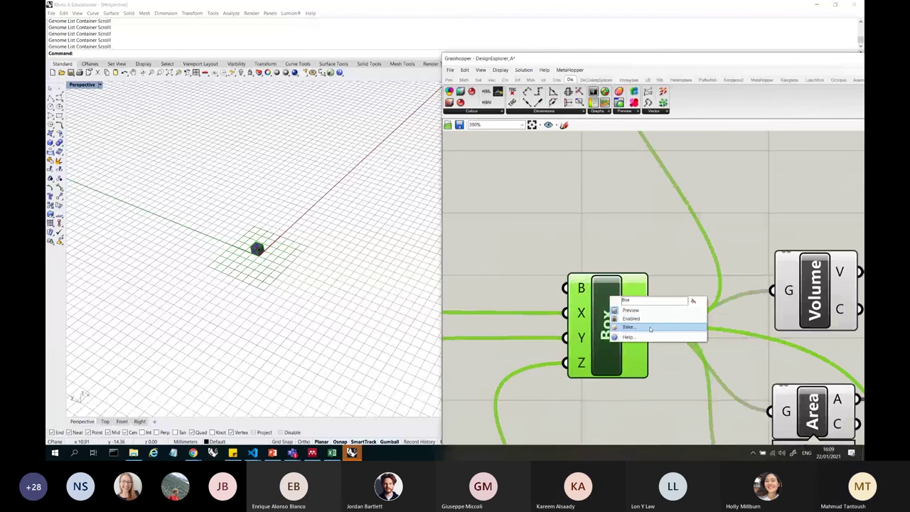
left_click(649, 326)
left_click(659, 402)
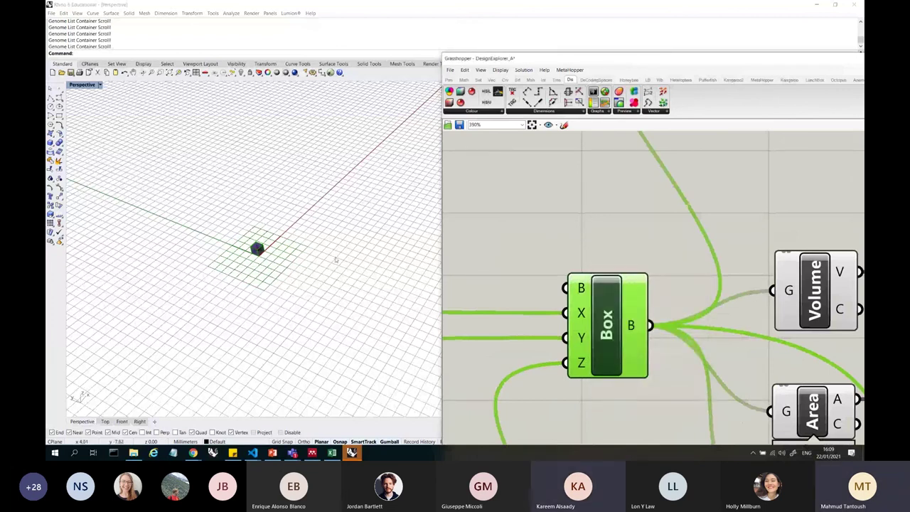
left_click_drag(256, 248, 223, 235)
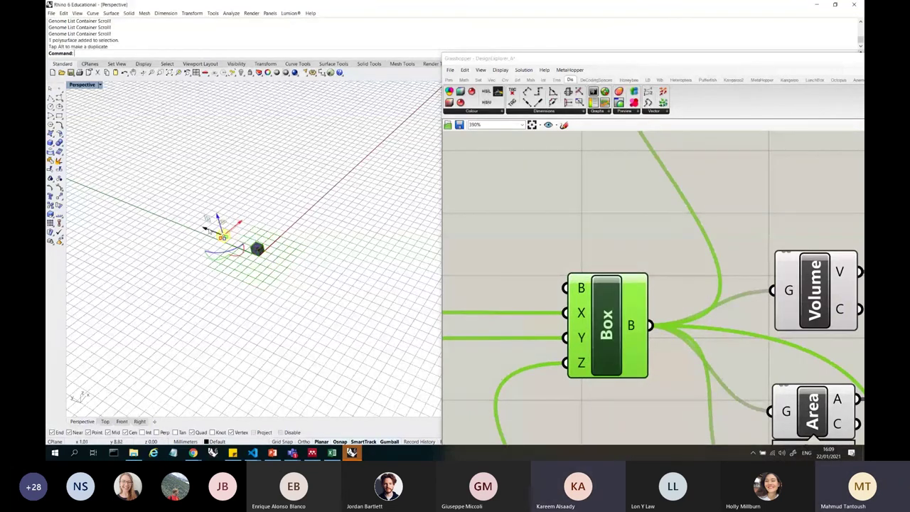
left_click(302, 272)
left_click(224, 236)
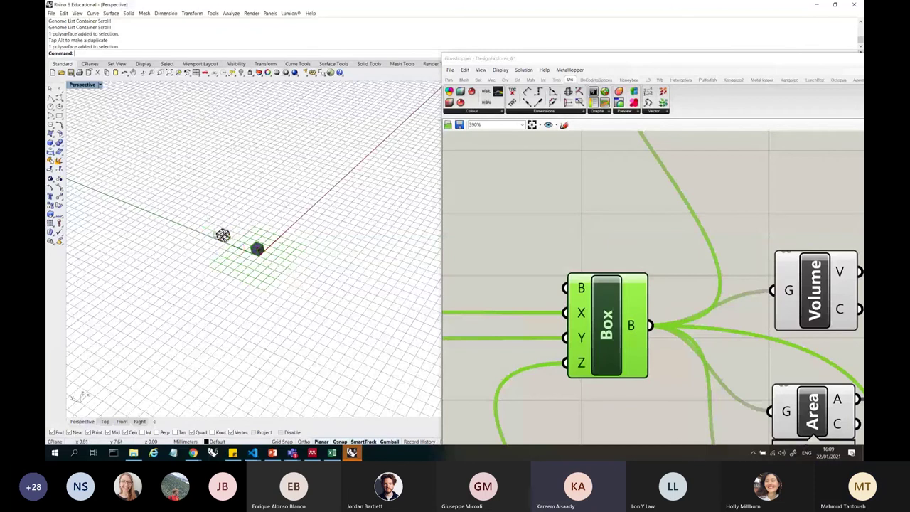
scroll(286, 284, "up", 5)
scroll(285, 284, "down", 6)
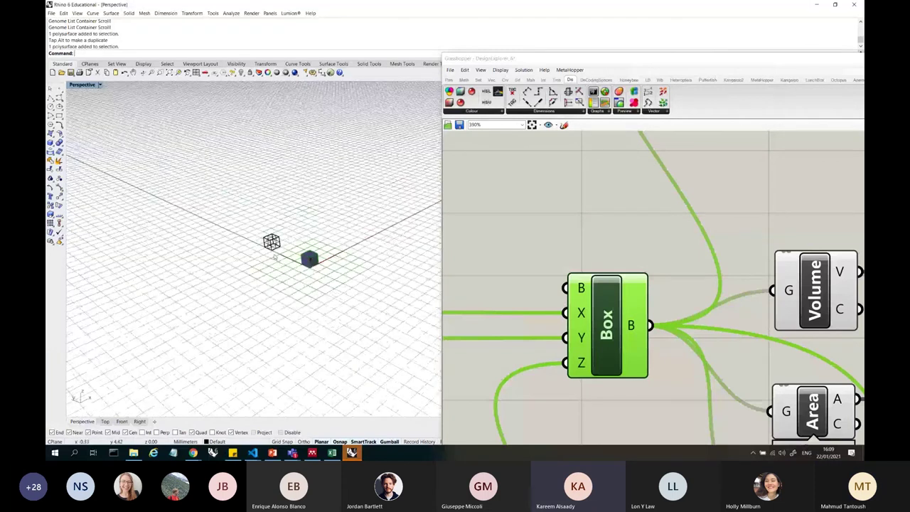
scroll(307, 240, "up", 3)
left_click(264, 221)
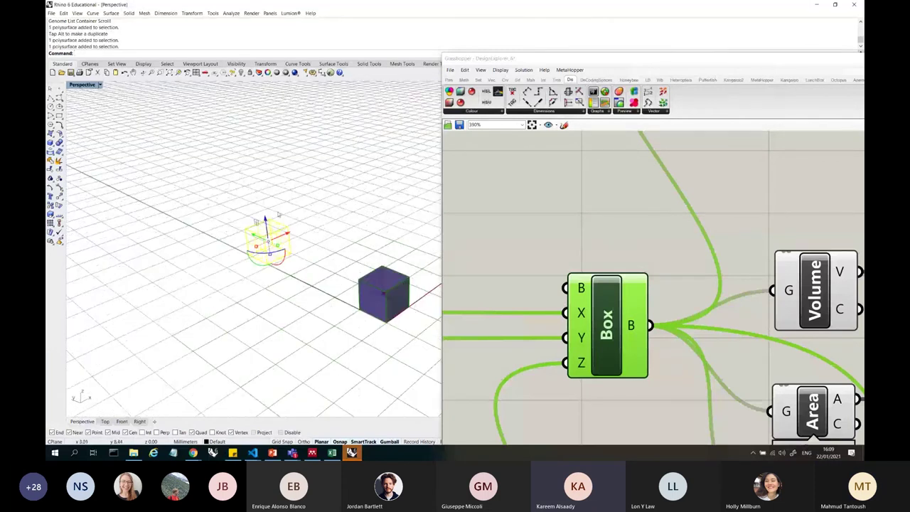
key("Delete")
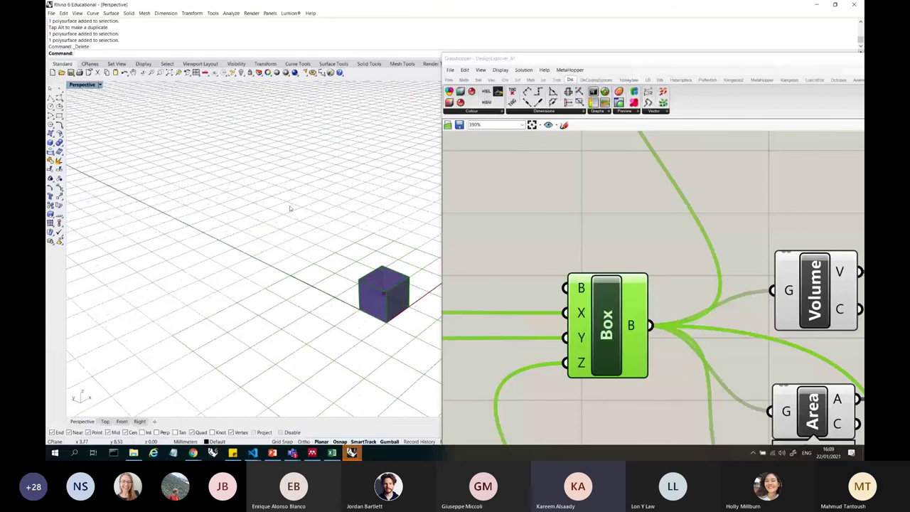
scroll(611, 229, "down", 5)
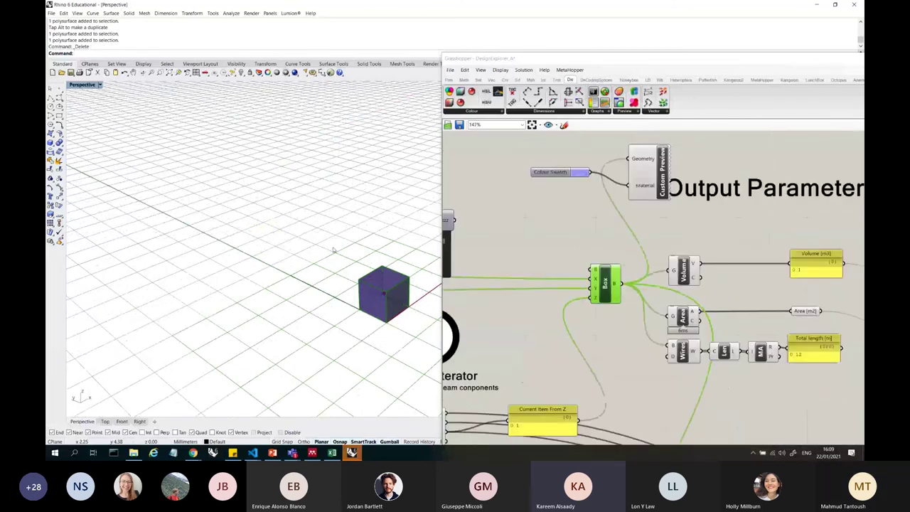
- Zoom out to the Colibri groups and slide Grasshopper left to reveal Rhino's Layers panel
scroll(569, 227, "down", 4)
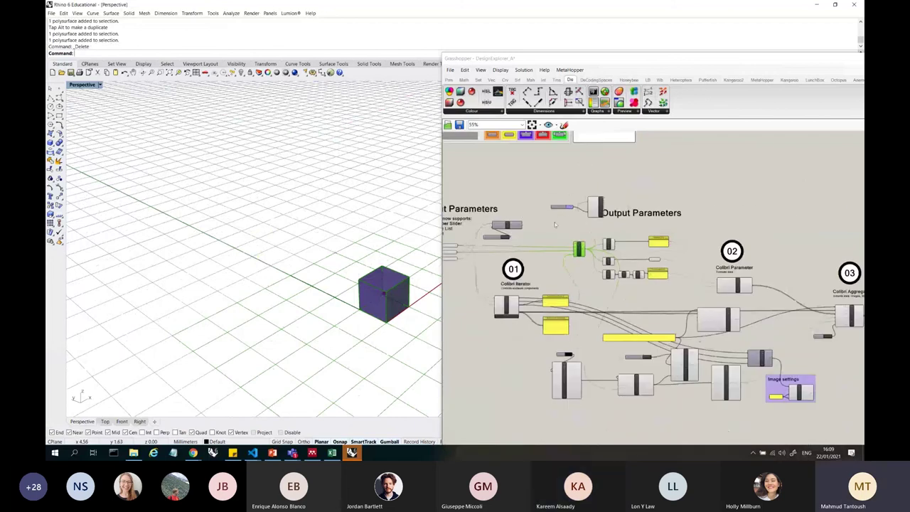
right_click_drag(556, 225, 460, 197)
double_click(763, 360)
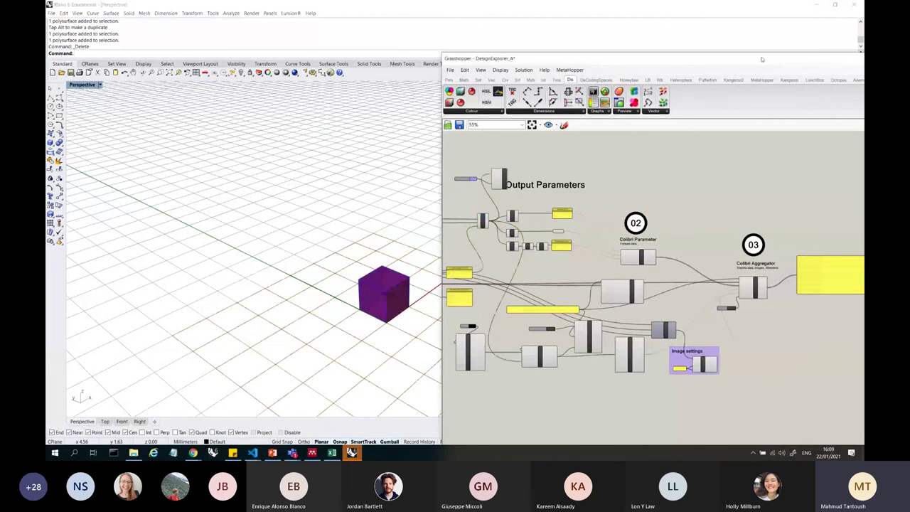
left_click_drag(732, 58, 625, 53)
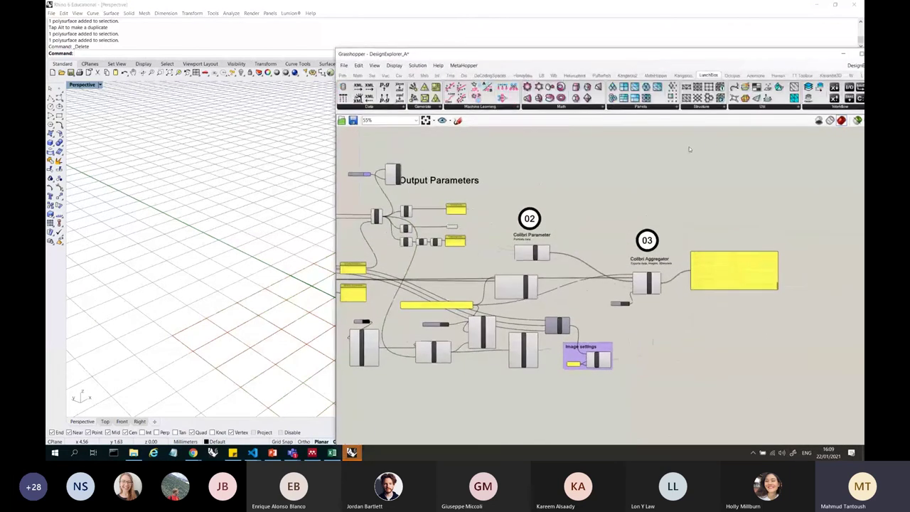
left_click_drag(625, 53, 539, 42)
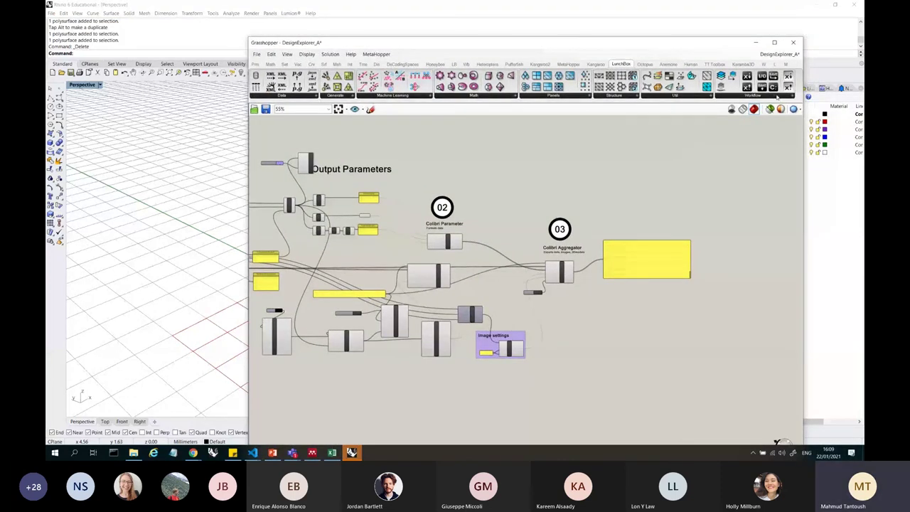
left_click(754, 96)
left_click(701, 98)
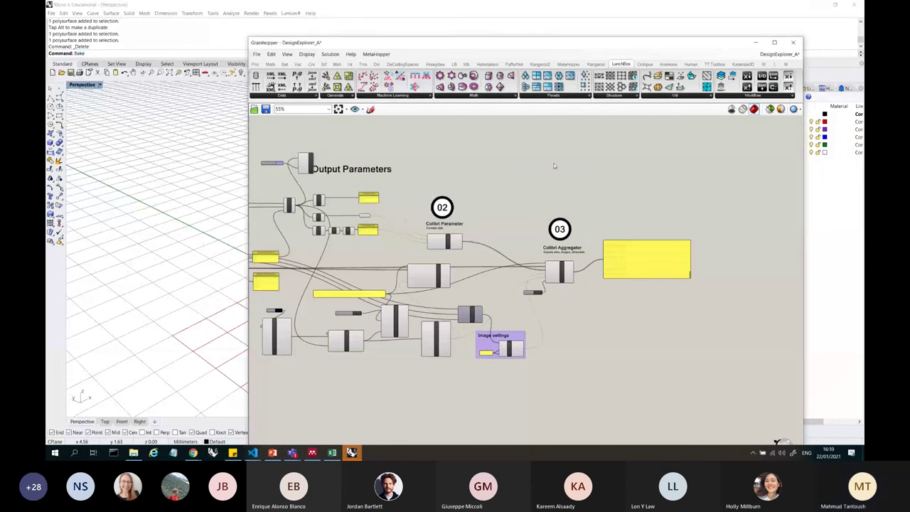
- Search 'bake' and place LunchBox Object Bake above the Colibri groups
left_click(155, 119)
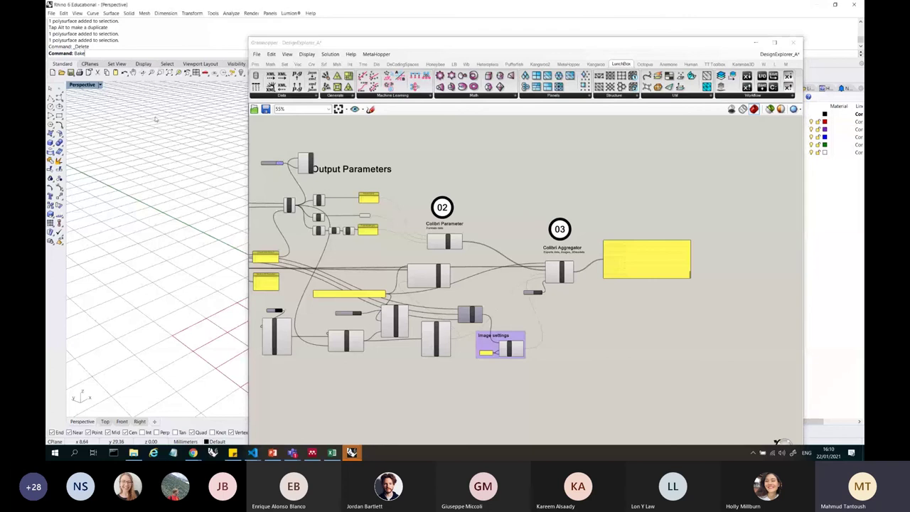
double_click(557, 167)
type("bake")
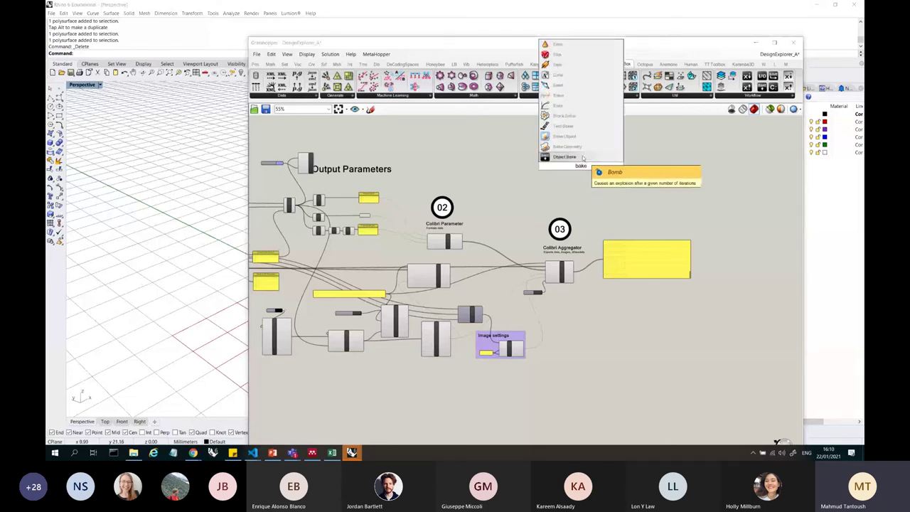
key("Return")
scroll(586, 164, "up", 4)
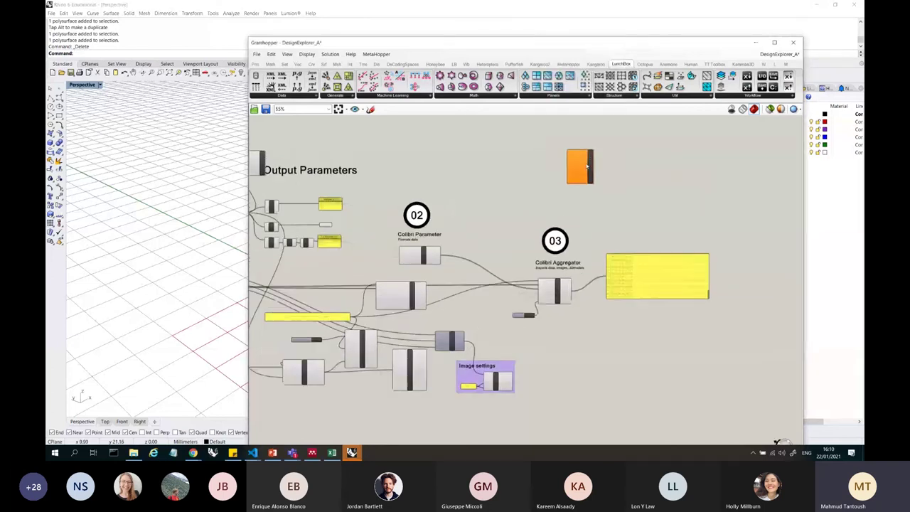
left_click_drag(586, 163, 681, 164)
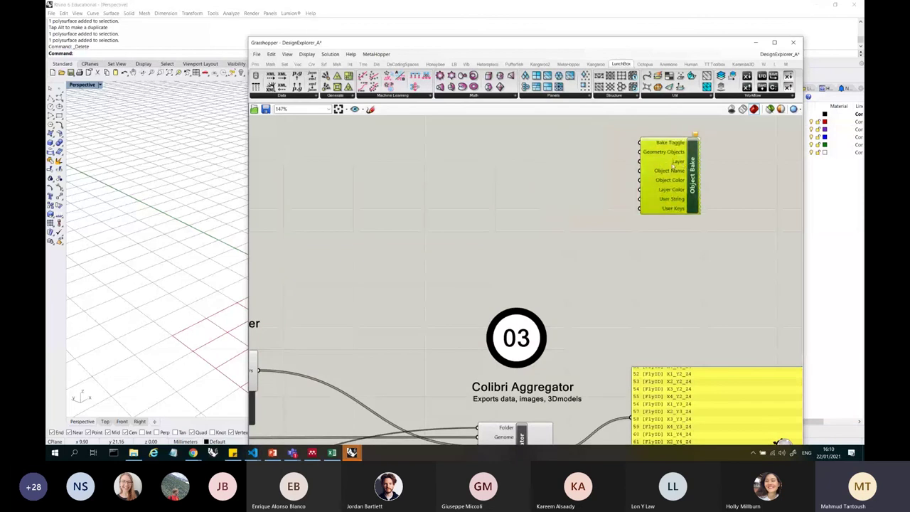
scroll(655, 204, "down", 5)
left_click_drag(656, 203, 596, 147)
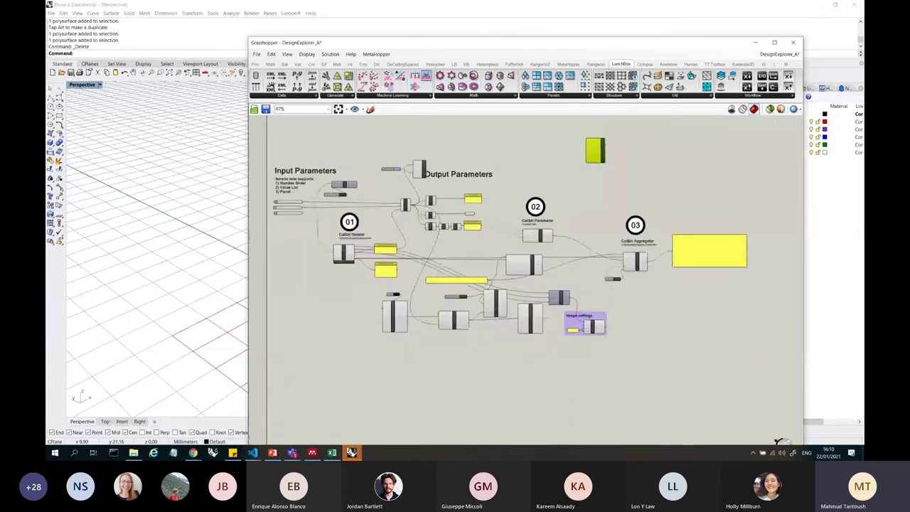
left_click_drag(526, 42, 670, 40)
scroll(250, 250, "down", 5)
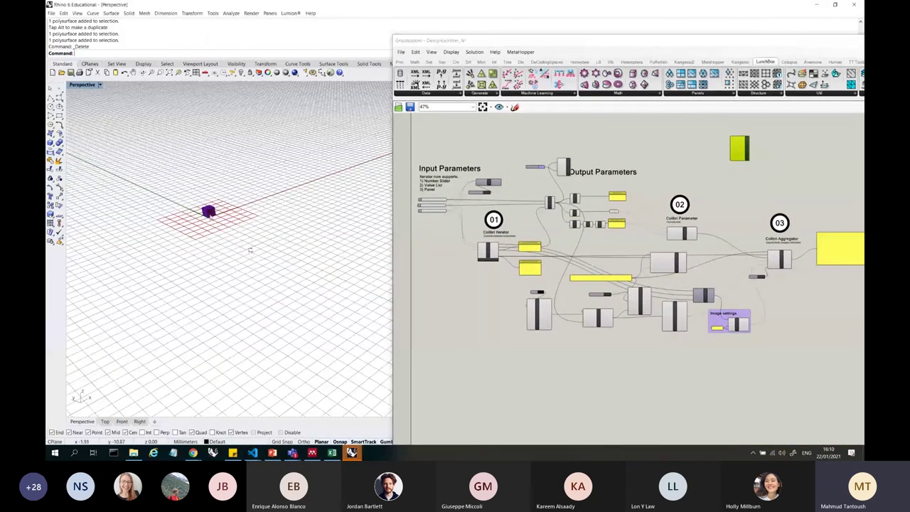
scroll(205, 204, "up", 3)
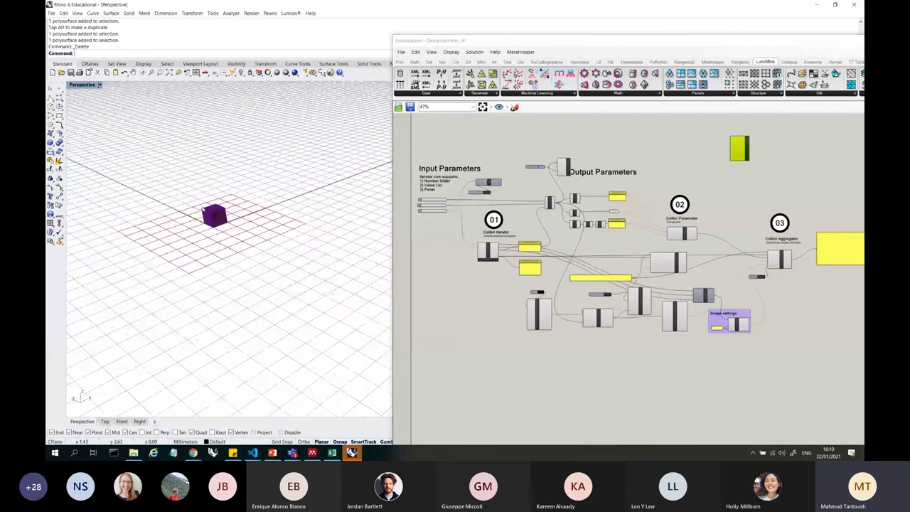
scroll(202, 211, "up", 2)
- Delete the Colour Swatch and Custom Preview components next to the Box
scroll(547, 185, "up", 4)
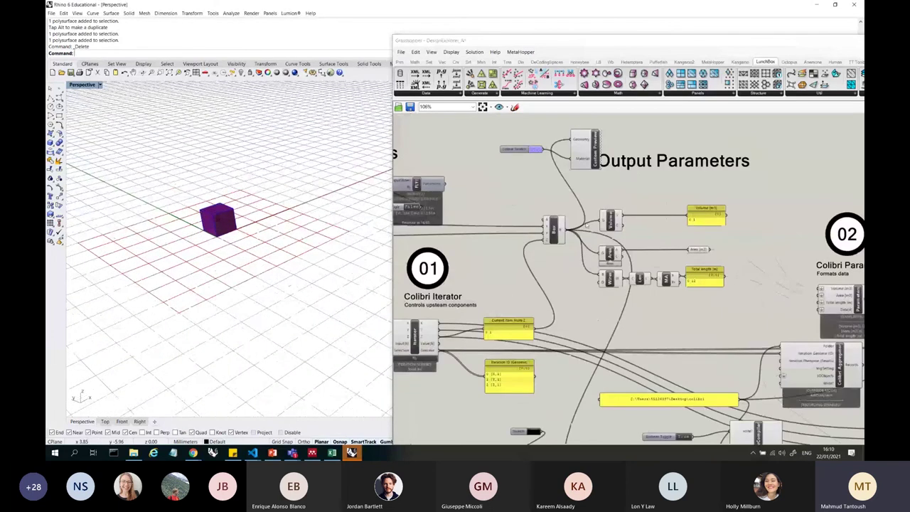
left_click(554, 230)
right_click(516, 183)
left_click(520, 200)
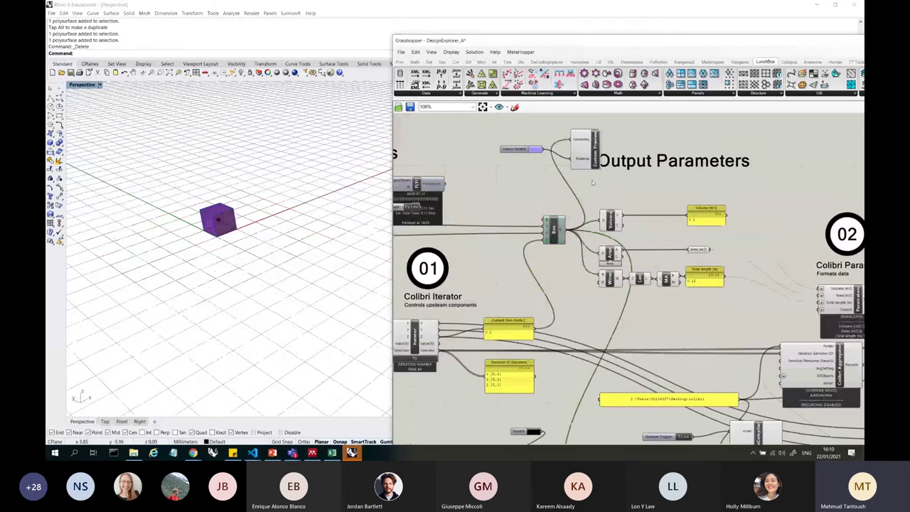
left_click_drag(596, 187, 504, 139)
key("Delete")
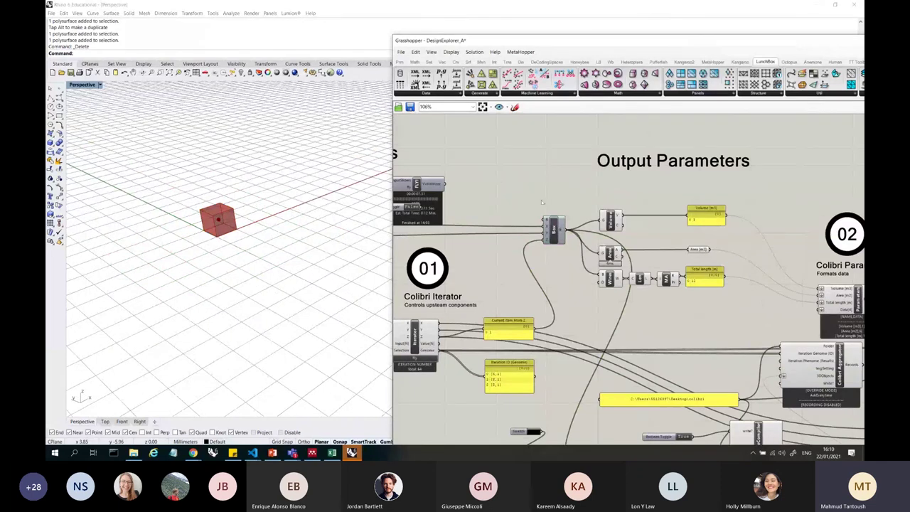
- Turn off preview for all components in the definition
left_click_drag(696, 299, 575, 199)
right_click(532, 184)
key("Escape")
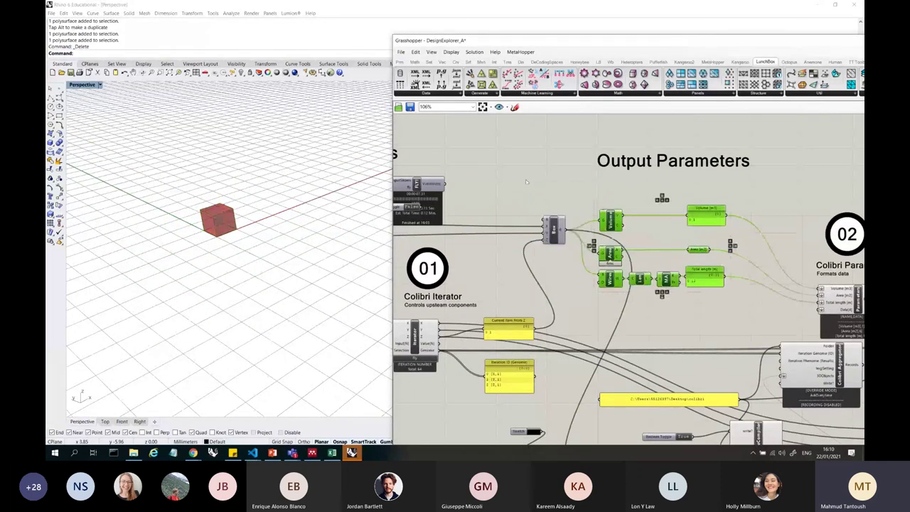
left_click(538, 190)
scroll(538, 191, "down", 5)
scroll(574, 195, "down", 1)
left_click_drag(719, 303, 496, 178)
right_click(496, 166)
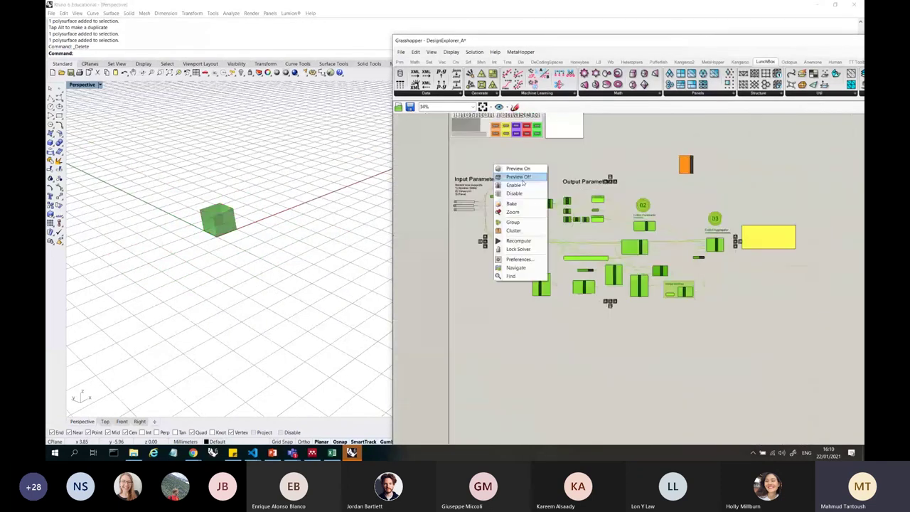
left_click(534, 182)
scroll(700, 160, "up", 5)
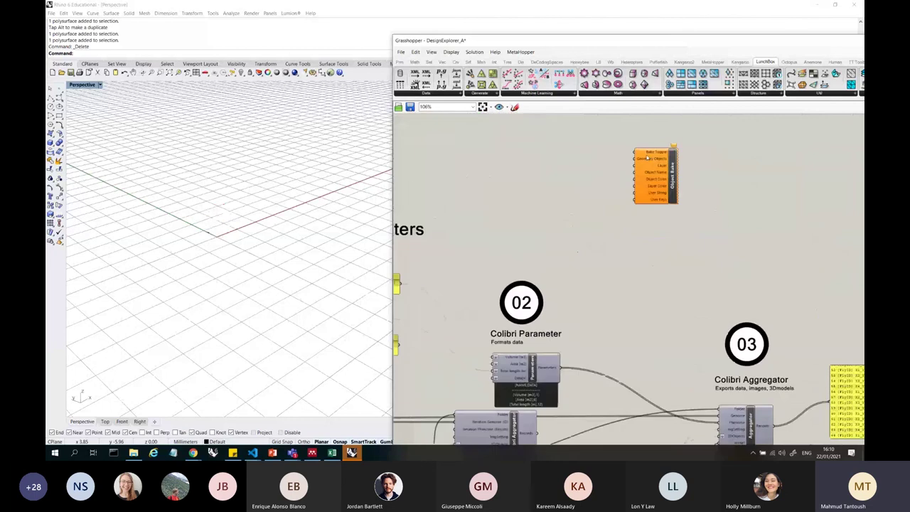
scroll(666, 134, "down", 3)
scroll(708, 263, "up", 5)
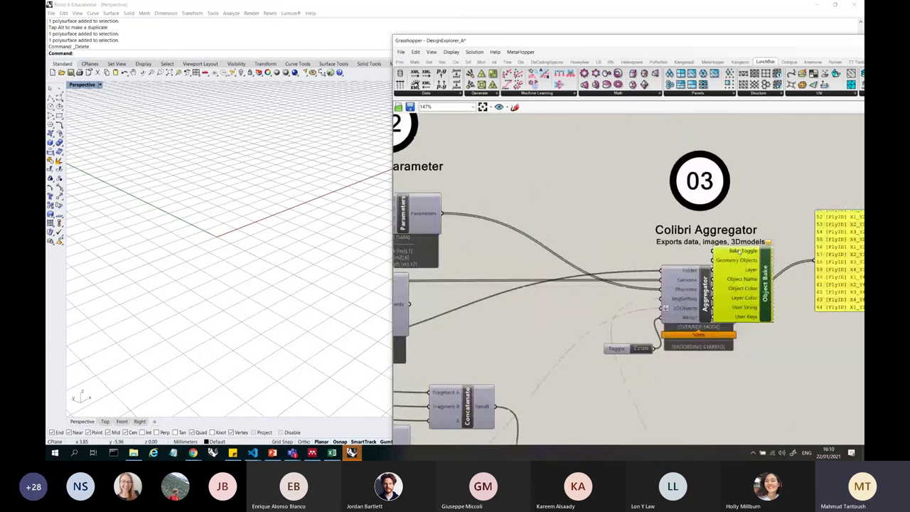
scroll(553, 254, "down", 3)
- Carry Object Bake over to the Input Parameters area above the Colibri Iterator
left_click_drag(582, 148, 560, 202)
scroll(552, 254, "up", 4)
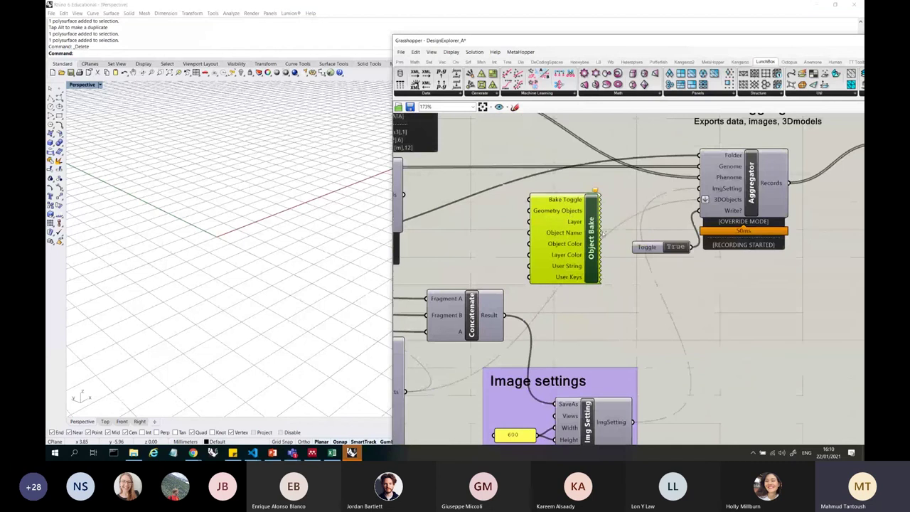
scroll(597, 224, "down", 3)
scroll(587, 206, "up", 3)
scroll(622, 228, "down", 2)
scroll(620, 238, "up", 2)
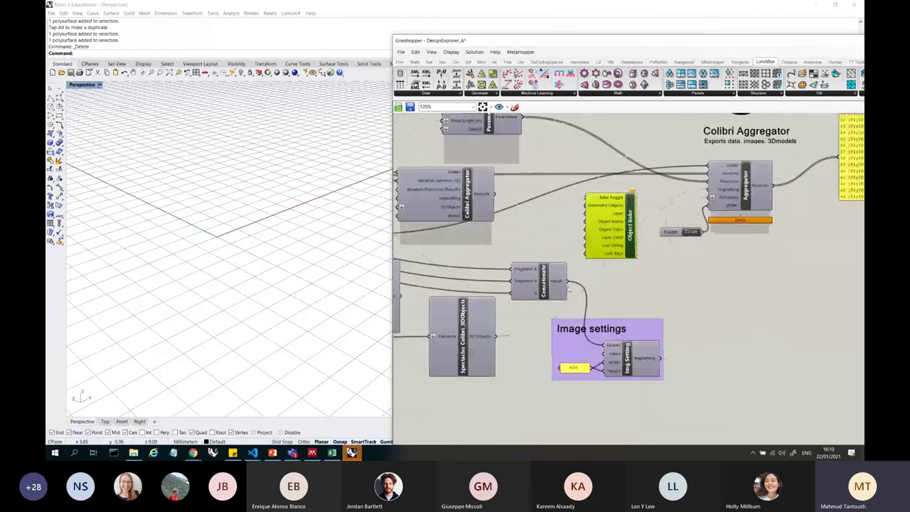
scroll(642, 273, "down", 3)
scroll(561, 269, "up", 3)
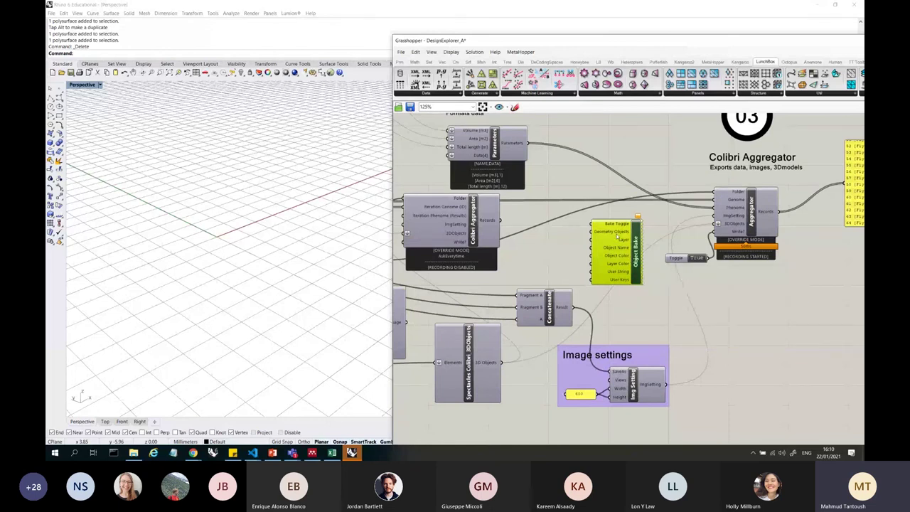
scroll(619, 237, "down", 2)
scroll(626, 242, "up", 3)
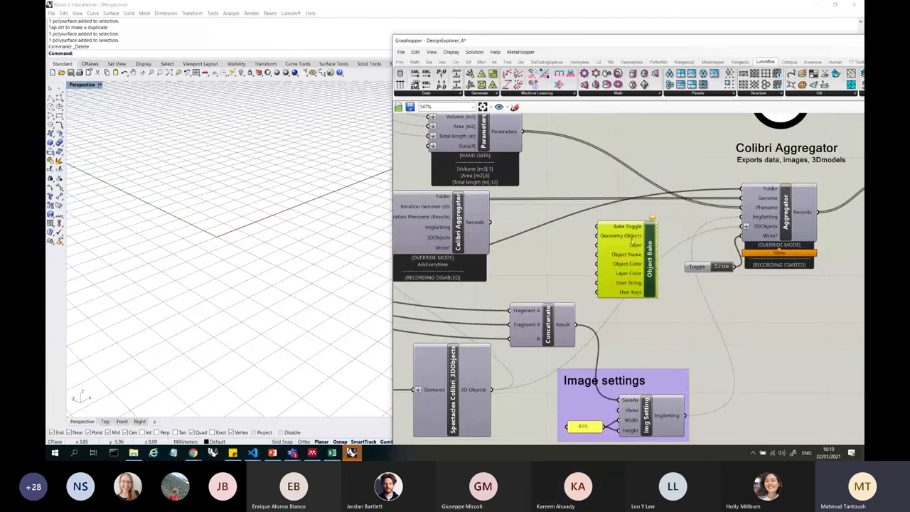
left_click_drag(650, 261, 640, 253)
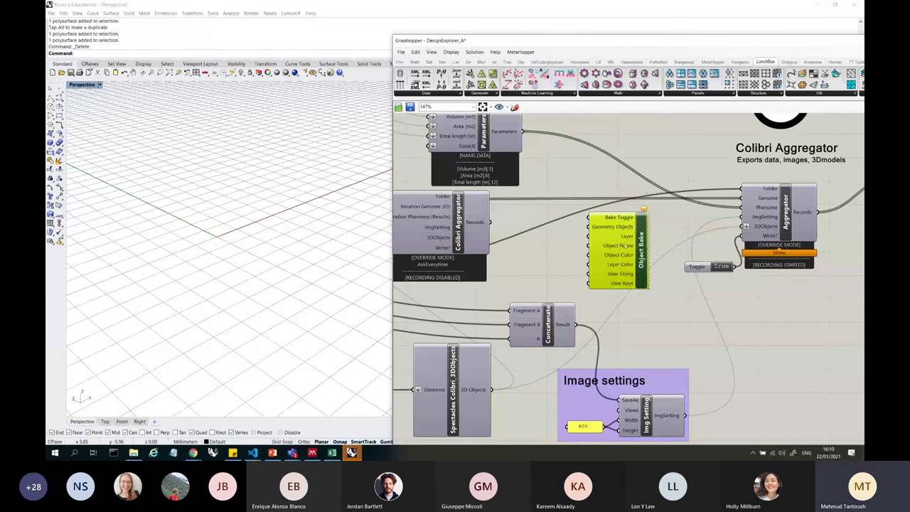
left_click_drag(624, 245, 622, 247)
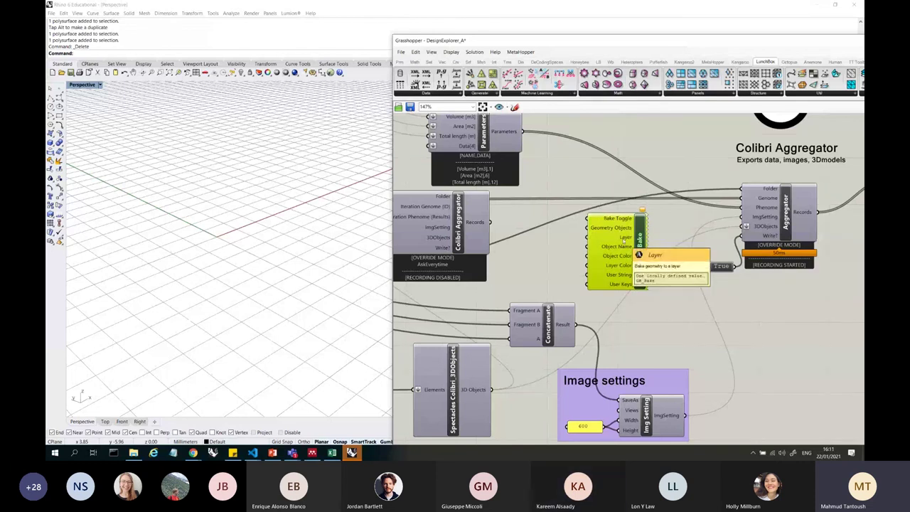
left_click_drag(628, 234, 585, 172)
scroll(783, 254, "down", 2)
scroll(546, 160, "down", 2)
scroll(585, 171, "up", 3)
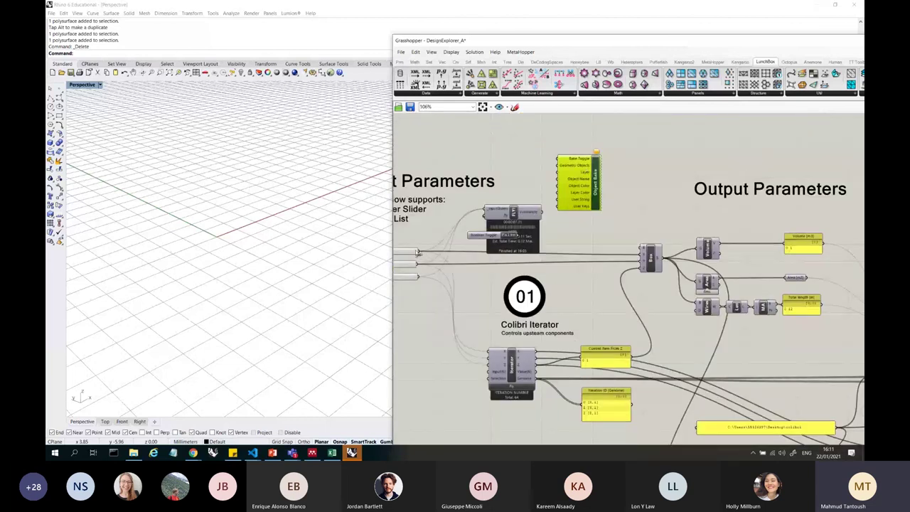
- Wire the Box component's B output into Object Bake's Geometry Objects input
scroll(498, 263, "up", 2)
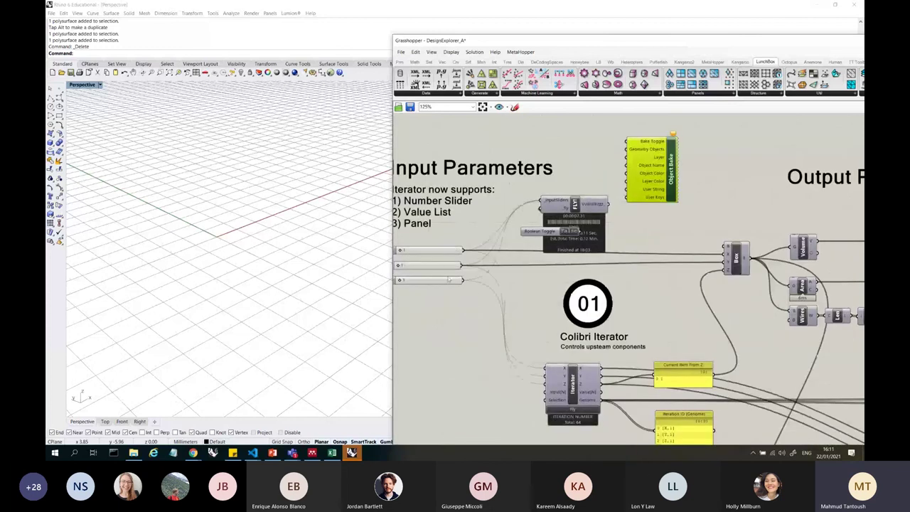
scroll(489, 248, "down", 2)
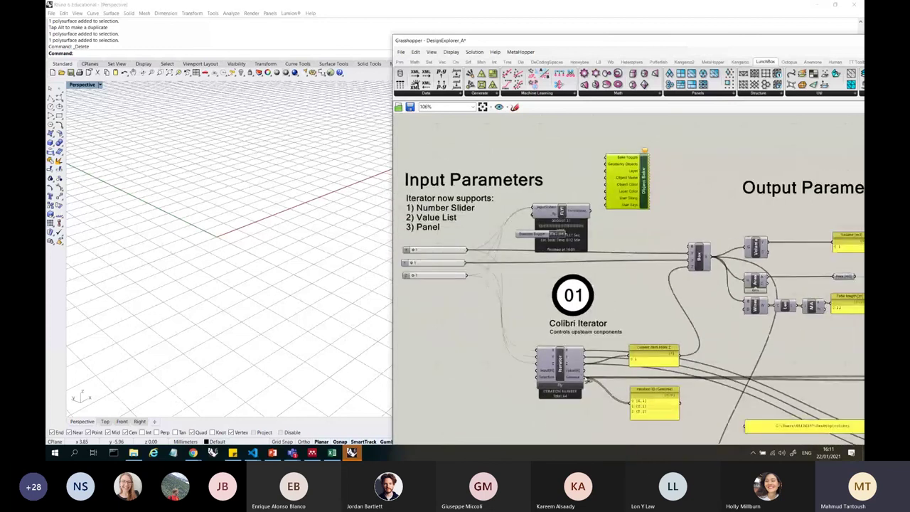
scroll(633, 157, "up", 5)
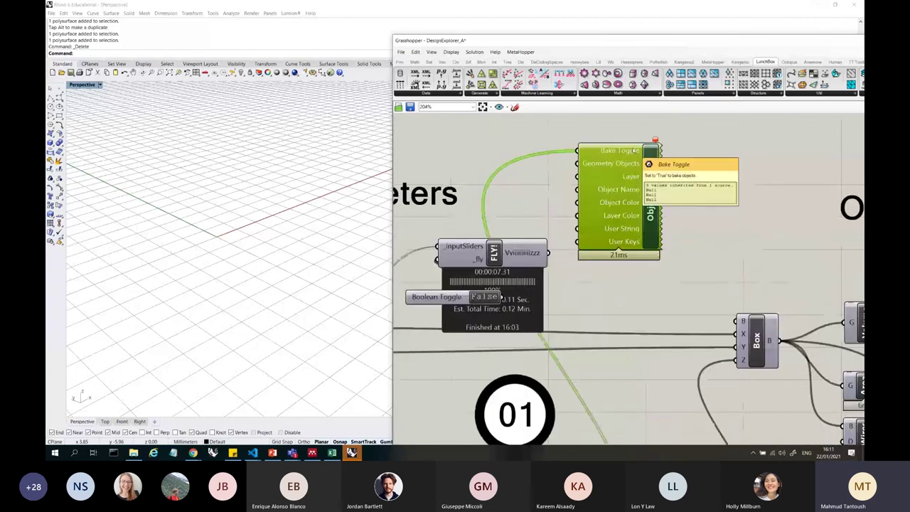
scroll(633, 149, "down", 6)
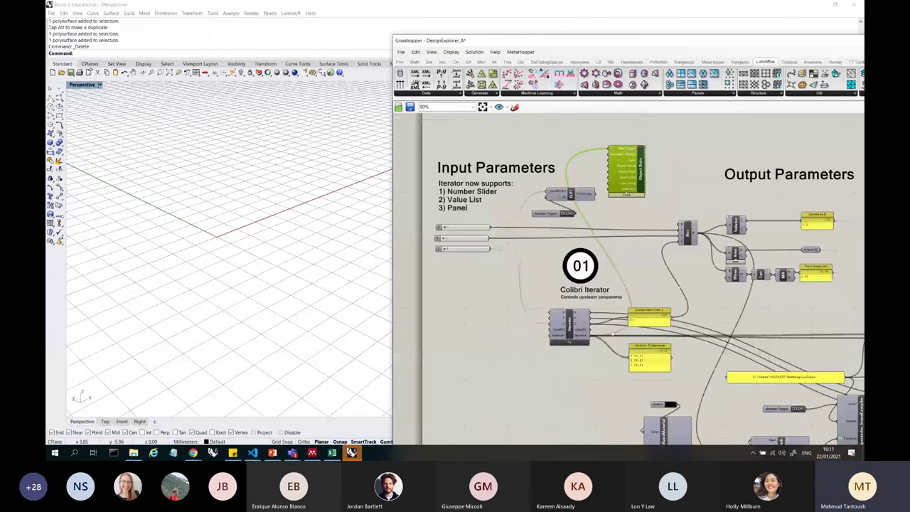
scroll(613, 333, "up", 4)
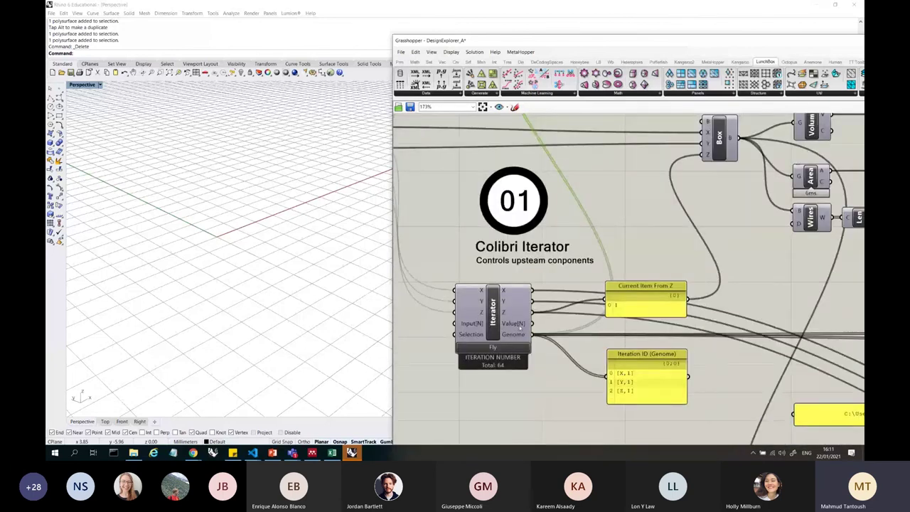
right_click_drag(773, 151, 566, 212)
scroll(566, 213, "up", 1)
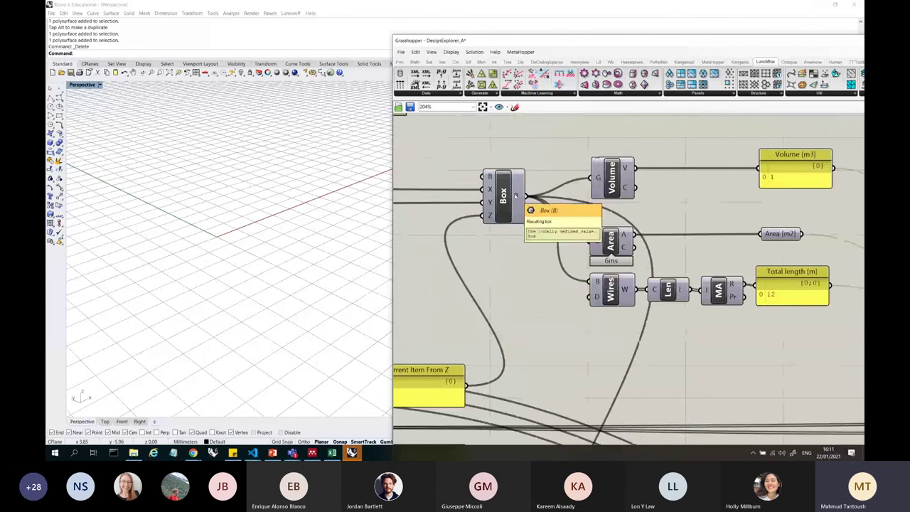
scroll(566, 213, "down", 6)
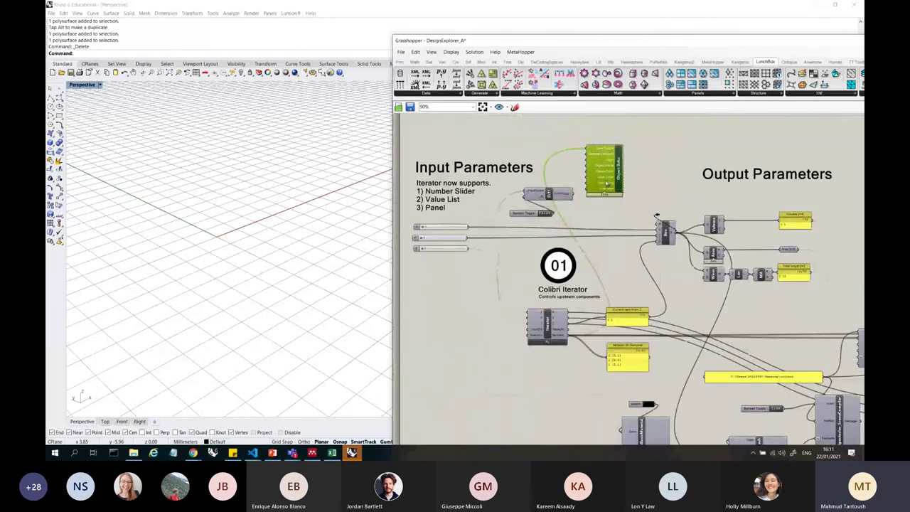
left_click(676, 214)
scroll(559, 165, "up", 4)
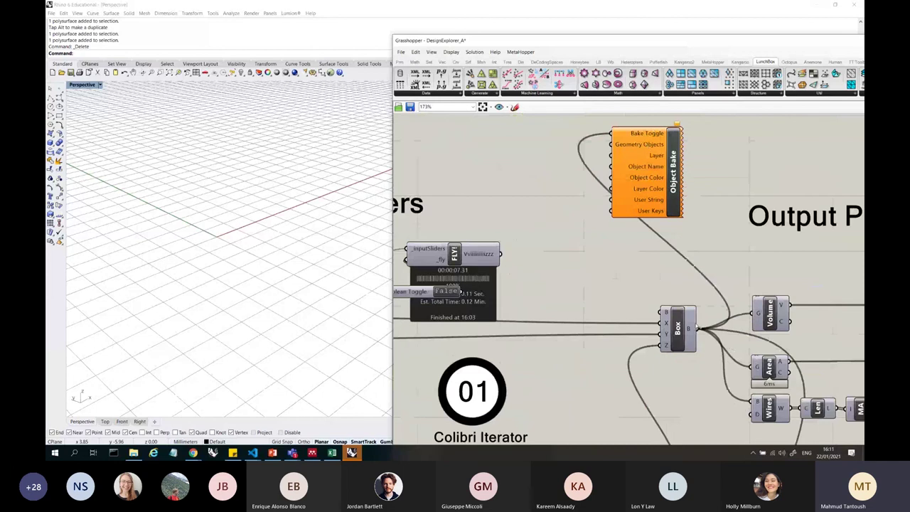
left_click_drag(699, 329, 662, 158)
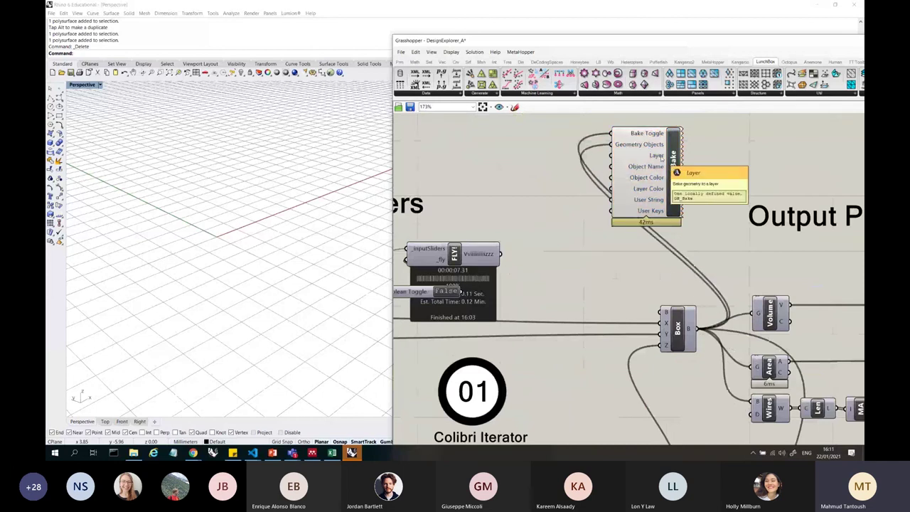
left_click(653, 169)
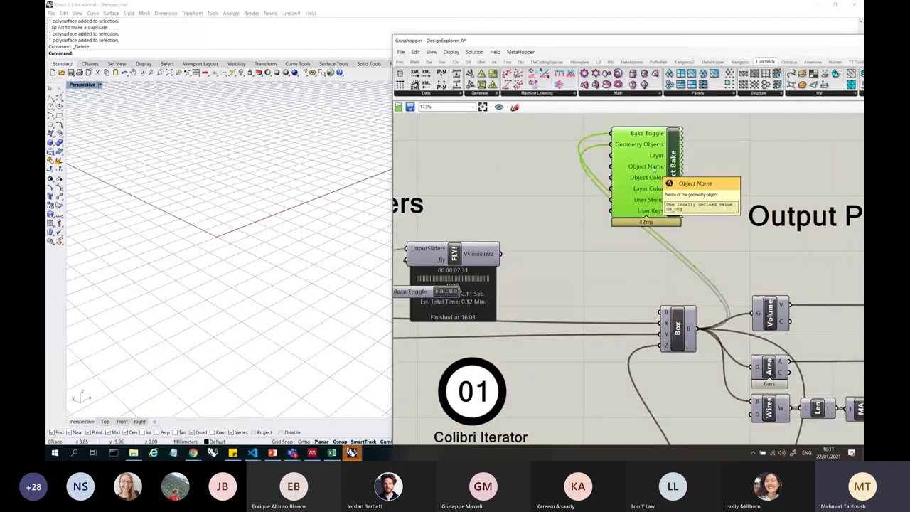
scroll(654, 169, "down", 5)
- Move Object Bake up to the right of the Colibri Aggregator, above Concatenate
scroll(584, 278, "up", 4)
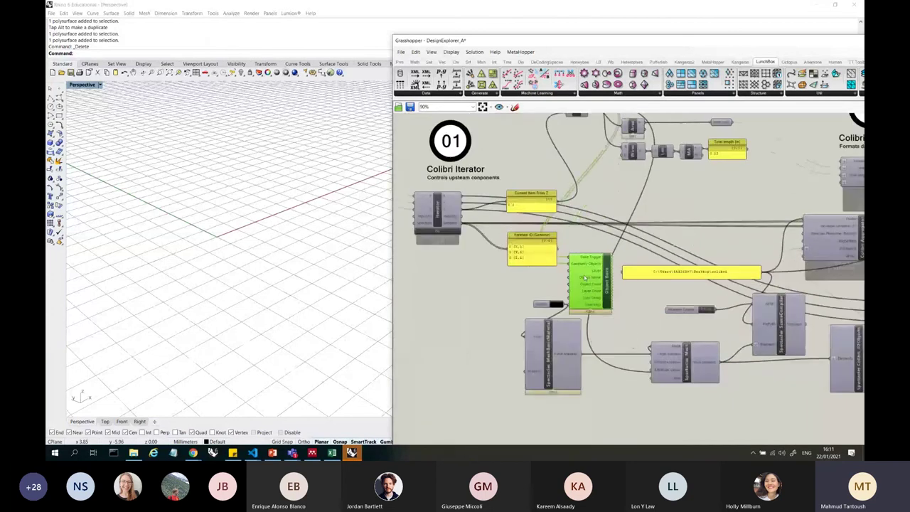
scroll(585, 278, "down", 4)
scroll(590, 299, "up", 5)
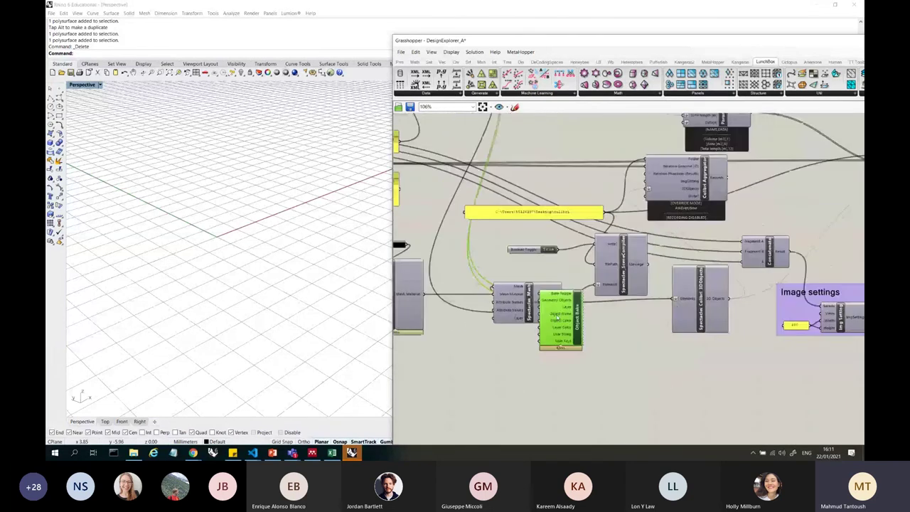
left_click_drag(557, 318, 806, 189)
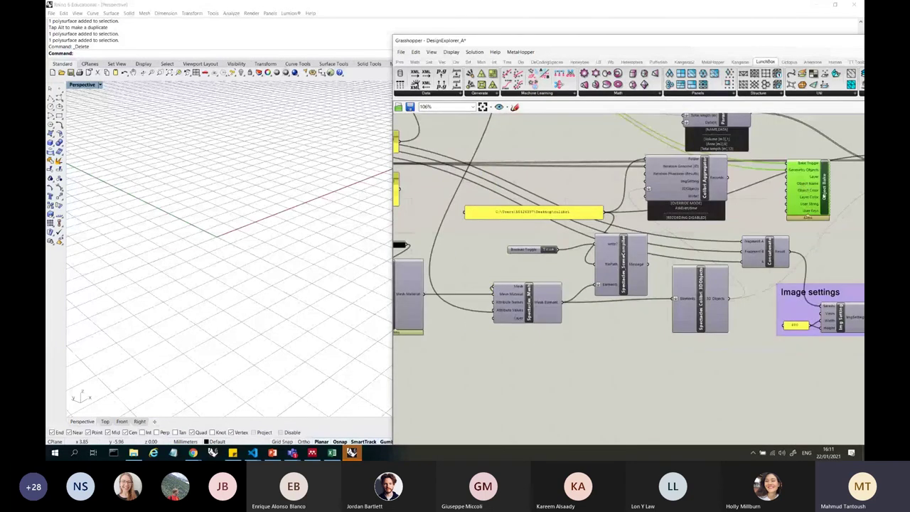
scroll(656, 328, "down", 2)
scroll(656, 328, "up", 4)
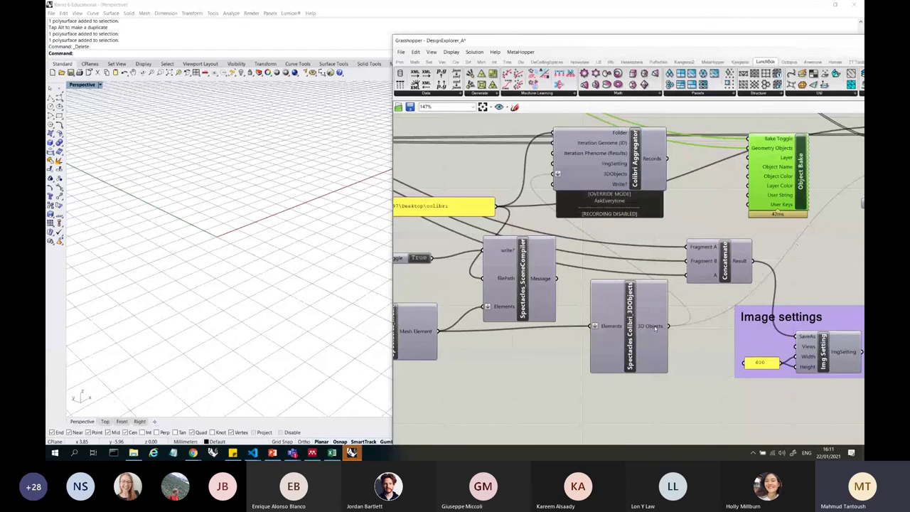
scroll(626, 317, "down", 2)
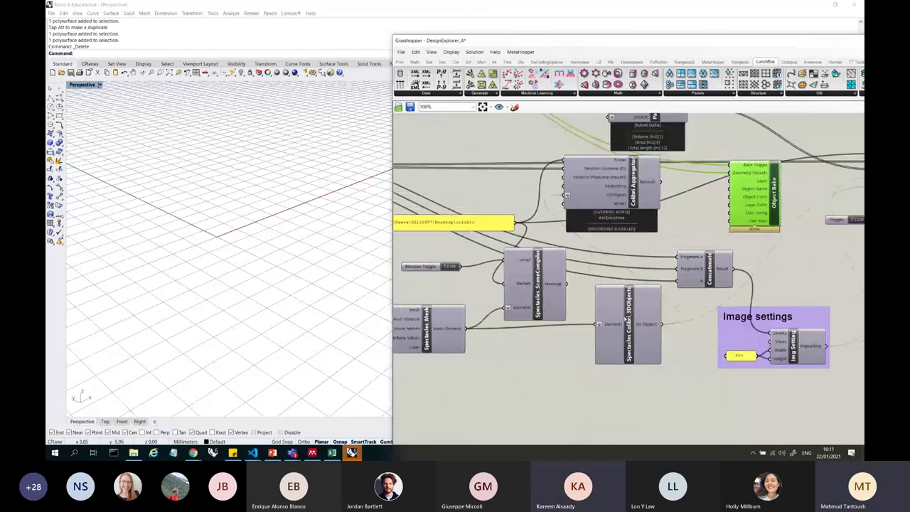
scroll(626, 317, "up", 4)
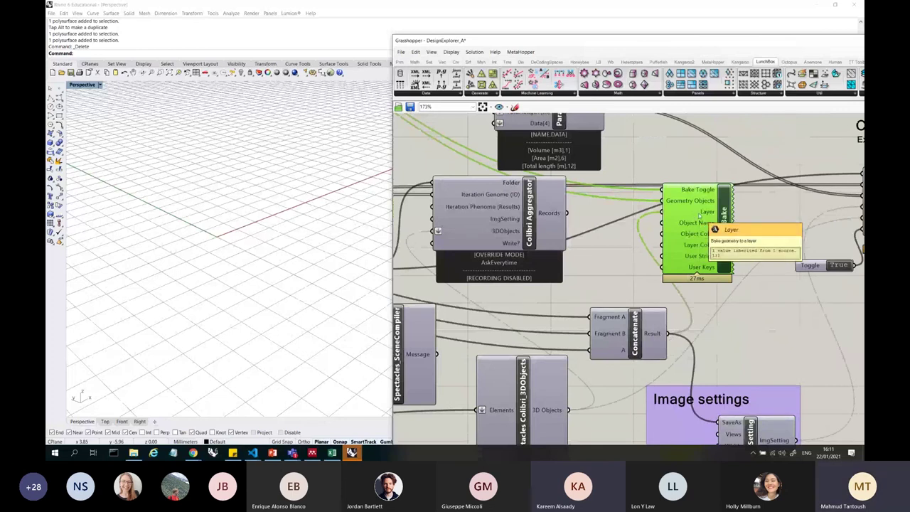
left_click_drag(699, 215, 728, 224)
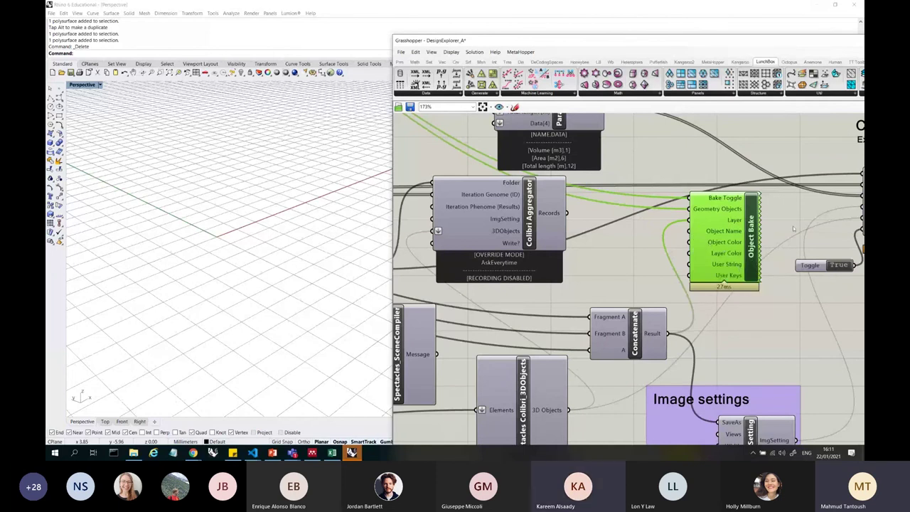
scroll(794, 229, "down", 6)
scroll(594, 192, "up", 5)
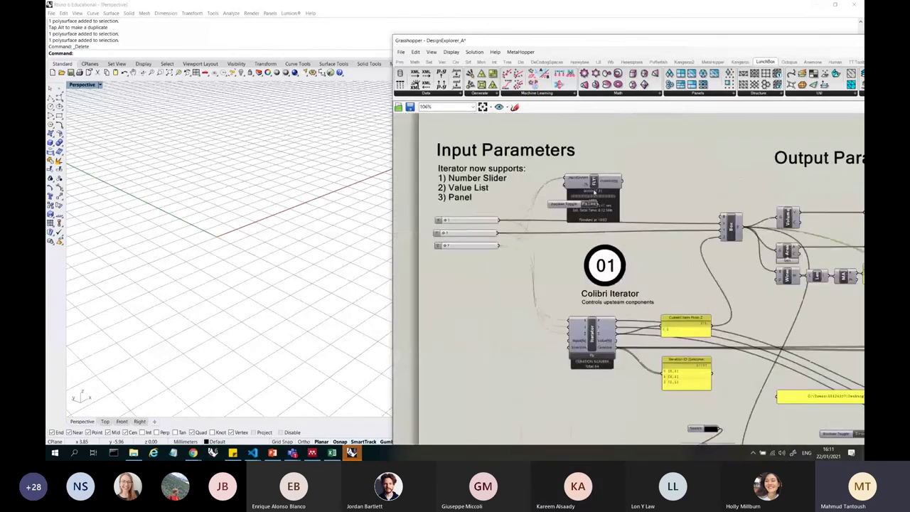
- Switch the Fly toggle to True and confirm running all 64 iterations
scroll(594, 192, "up", 3)
left_click(591, 214)
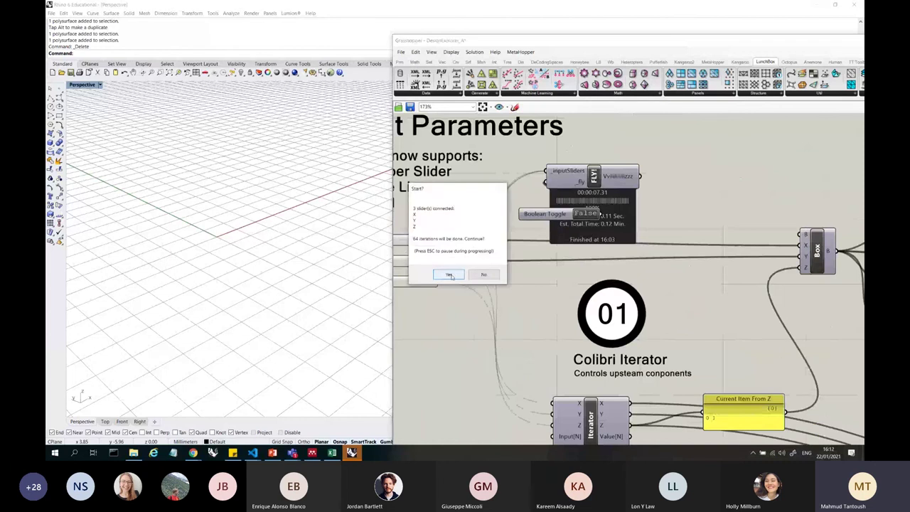
left_click(496, 272)
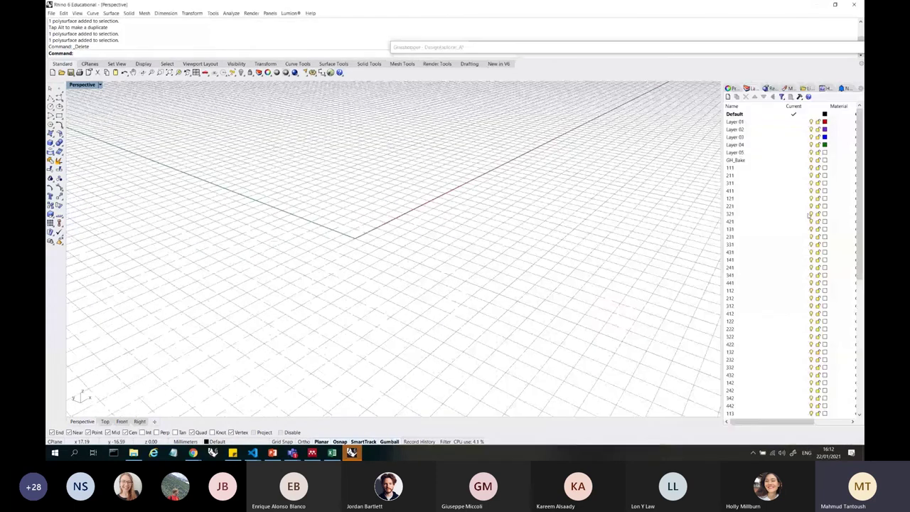
- Inspect the baked layers 214, 111 and 433 in Rhino's Layers panel
scroll(852, 257, "down", 9)
scroll(852, 257, "down", 1)
left_click(769, 306)
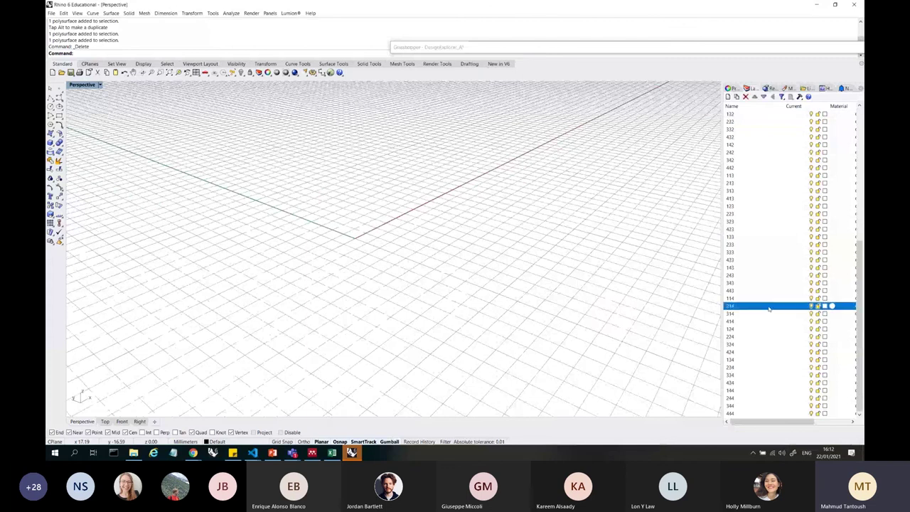
scroll(807, 300, "up", 10)
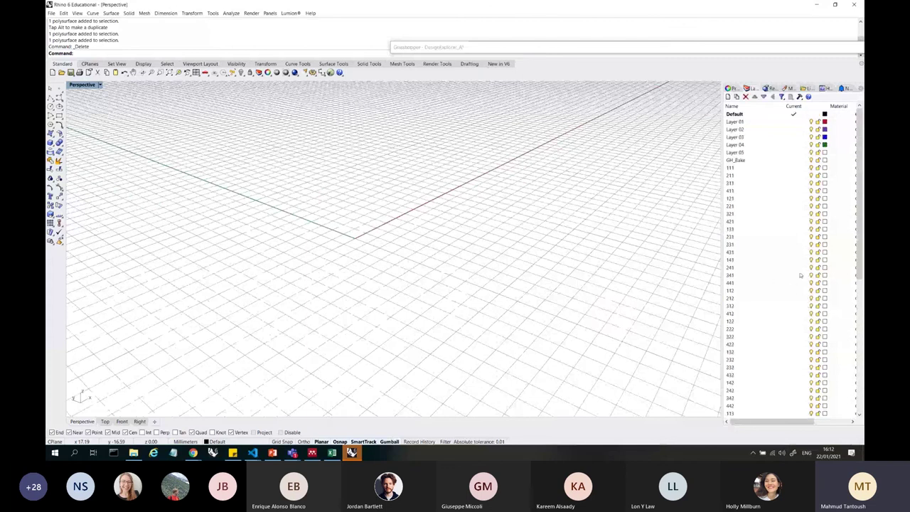
left_click(776, 169)
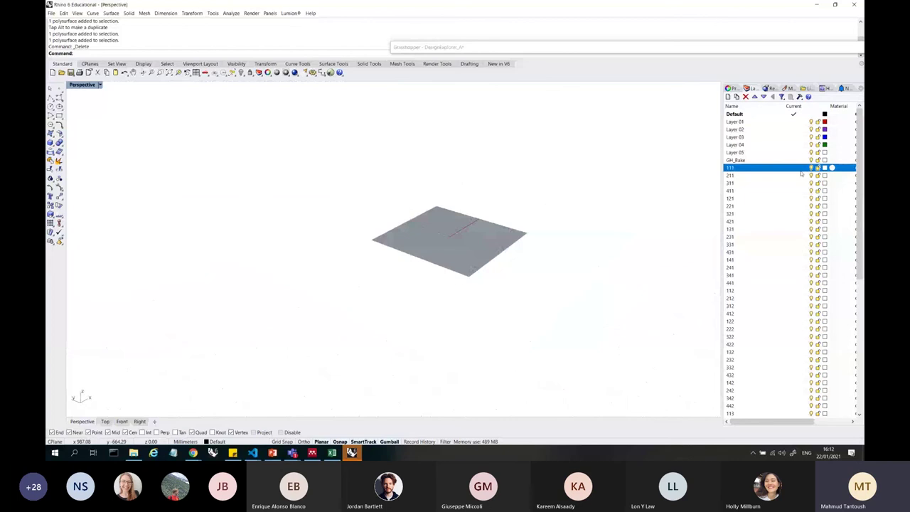
scroll(802, 178, "down", 10)
left_click(786, 260)
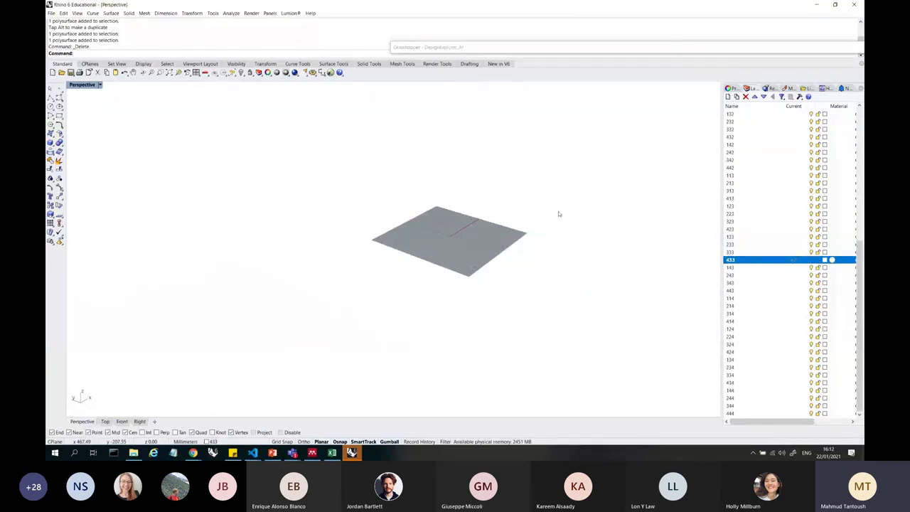
- Select all numbered layers 111 through 444 and delete them, confirming the prompt
key("ctrl+a")
scroll(811, 206, "up", 6)
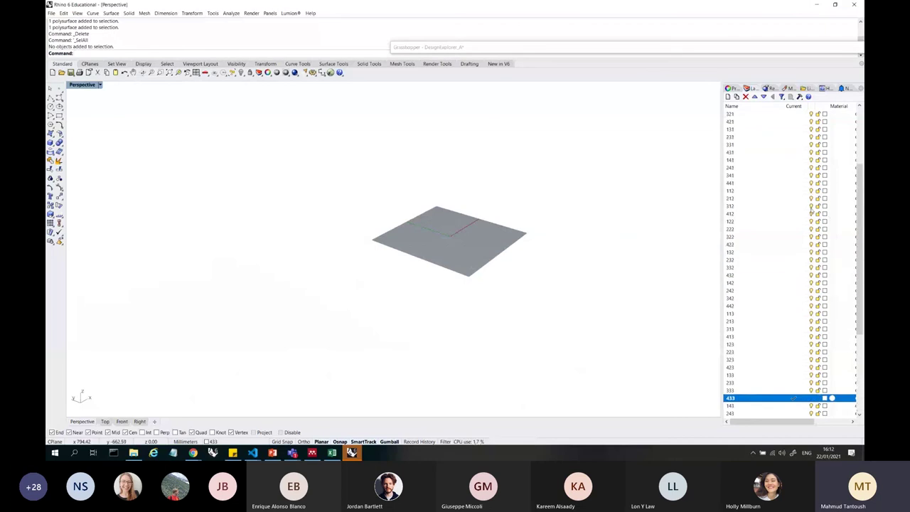
scroll(786, 182, "up", 3)
left_click(768, 172)
scroll(768, 173, "down", 10)
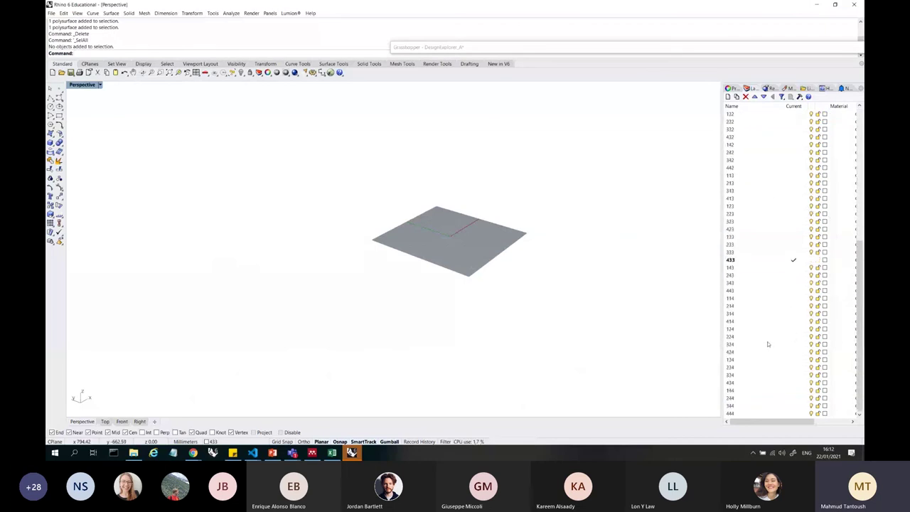
left_click(747, 414, "shift")
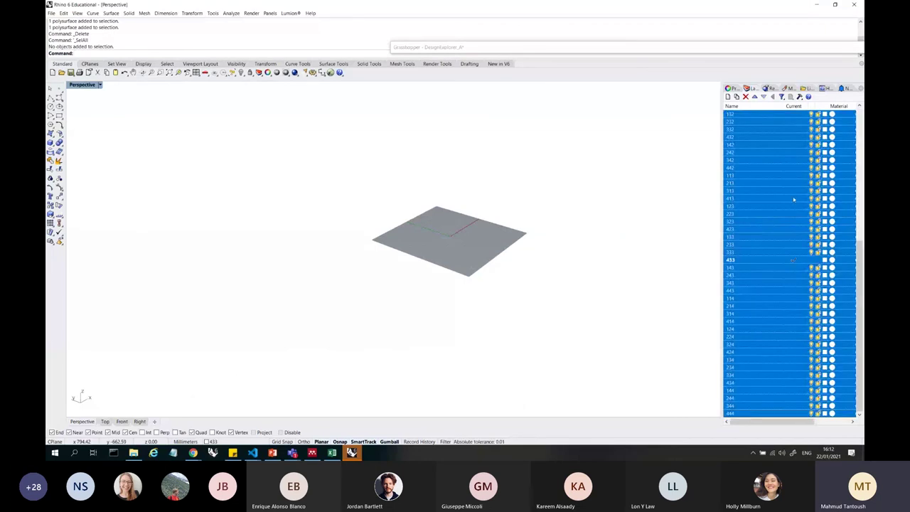
left_click(745, 97)
left_click(438, 256)
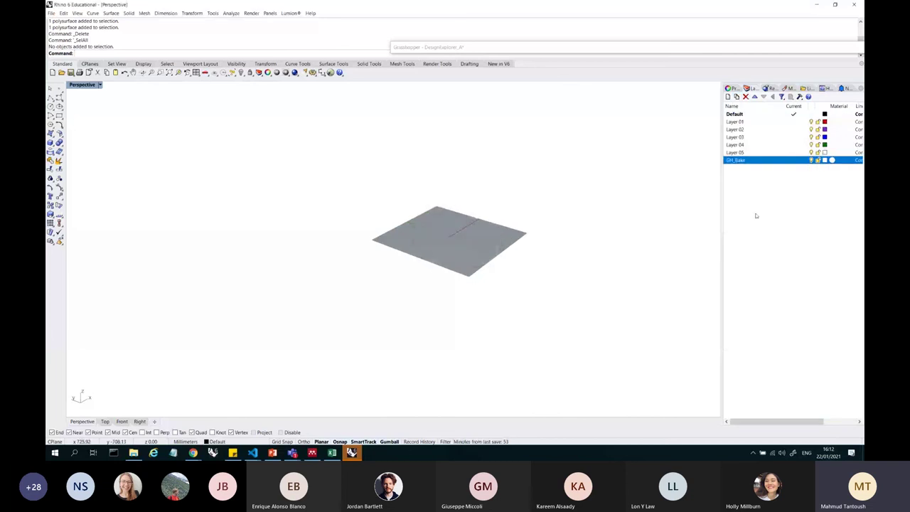
- Restore the Grasshopper window, zoom to the Box area, and shift Object Bake right
double_click(519, 48)
scroll(711, 285, "down", 4)
scroll(811, 297, "up", 2)
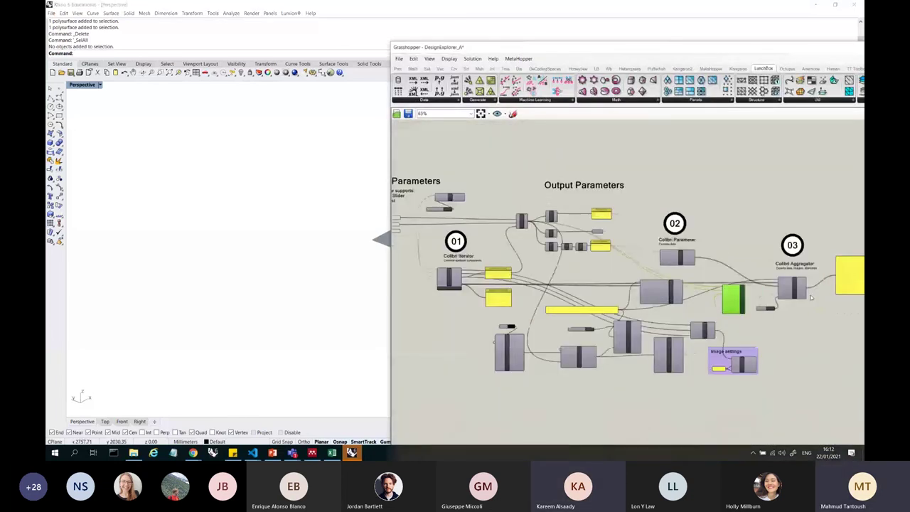
scroll(775, 298, "up", 5)
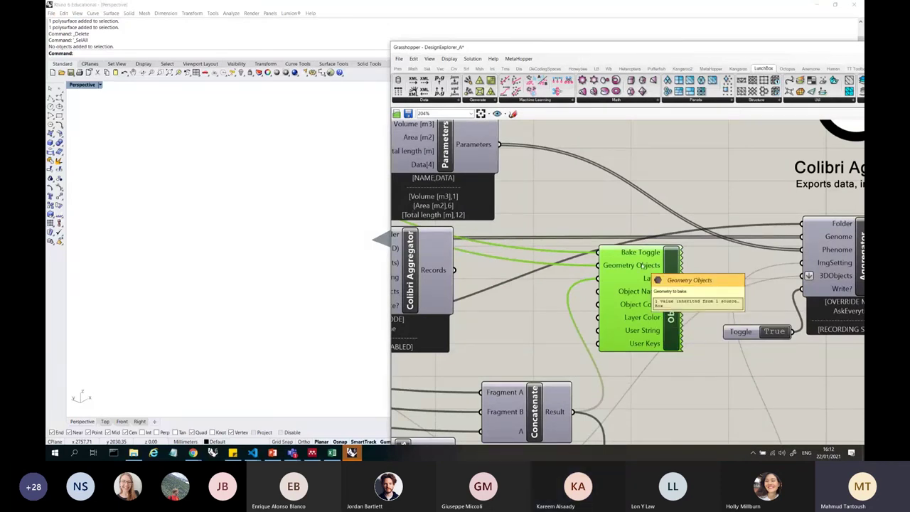
scroll(642, 265, "down", 5)
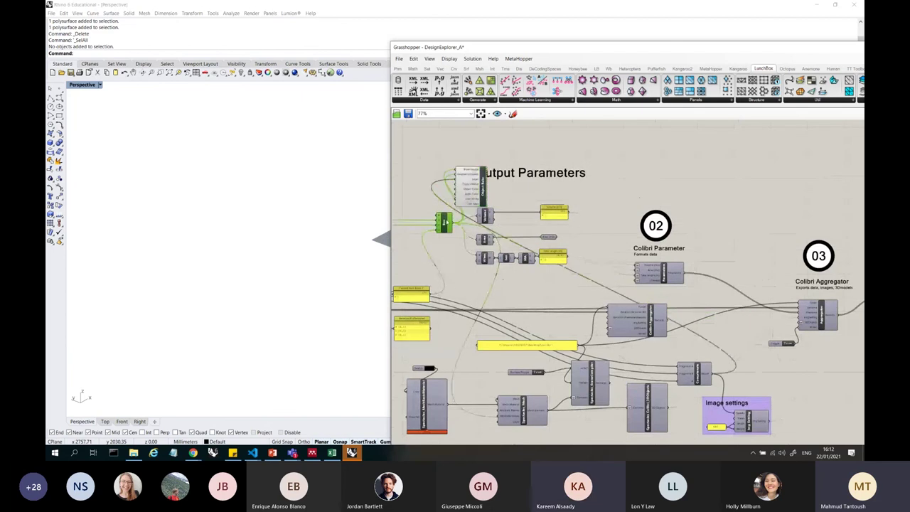
scroll(312, 241, "up", 10)
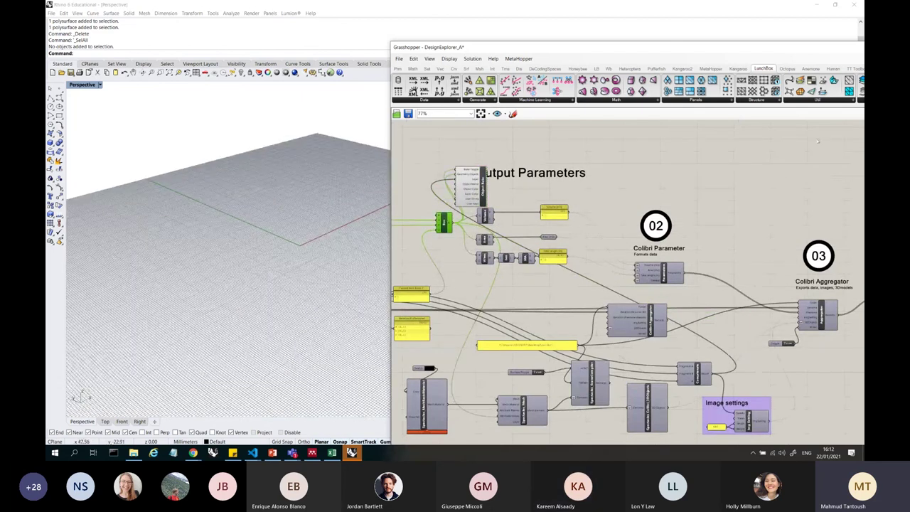
left_click_drag(640, 47, 511, 47)
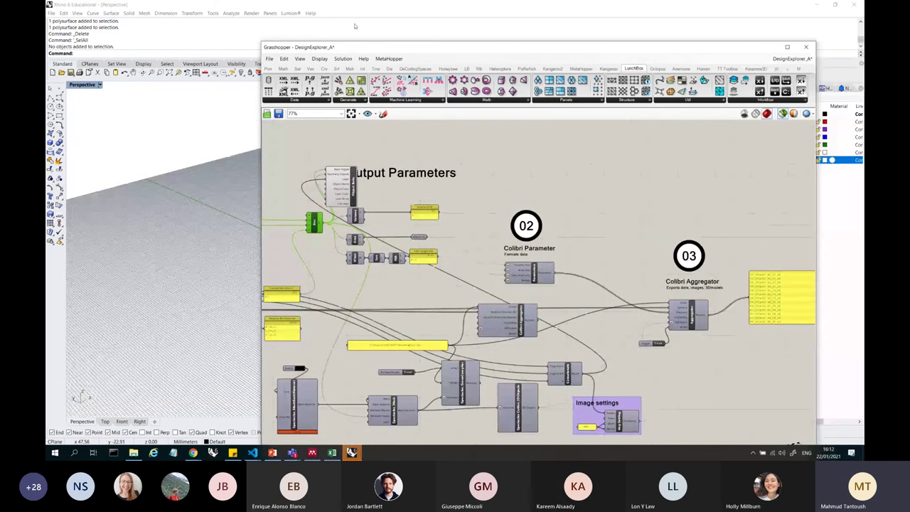
left_click_drag(356, 47, 487, 44)
scroll(425, 202, "up", 6)
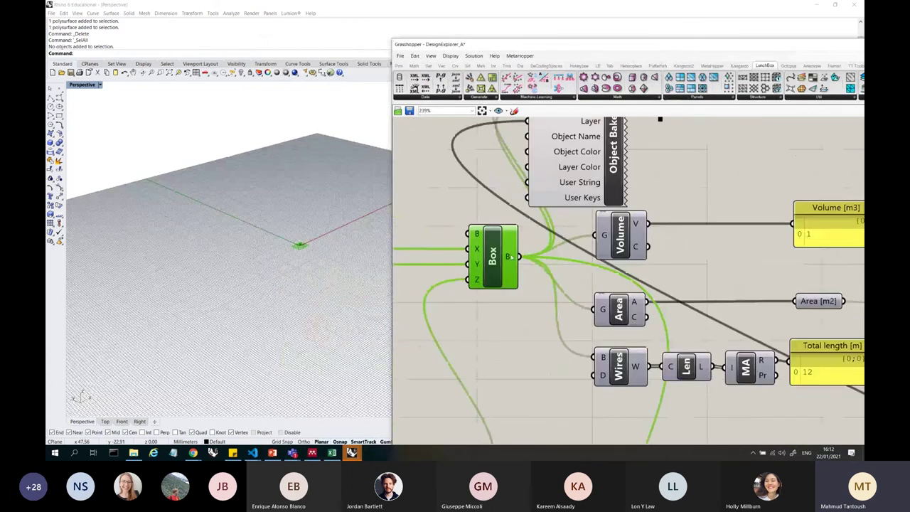
scroll(512, 257, "down", 3)
scroll(548, 174, "up", 3)
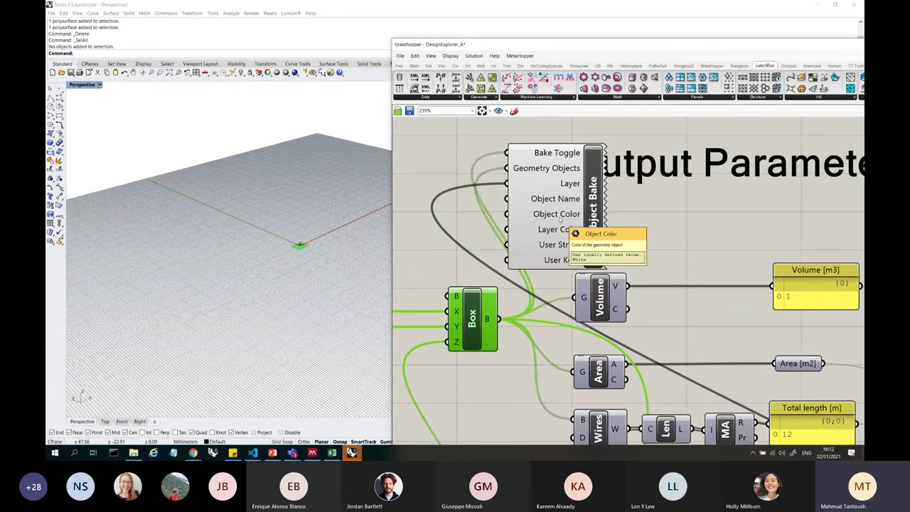
left_click_drag(561, 222, 702, 217)
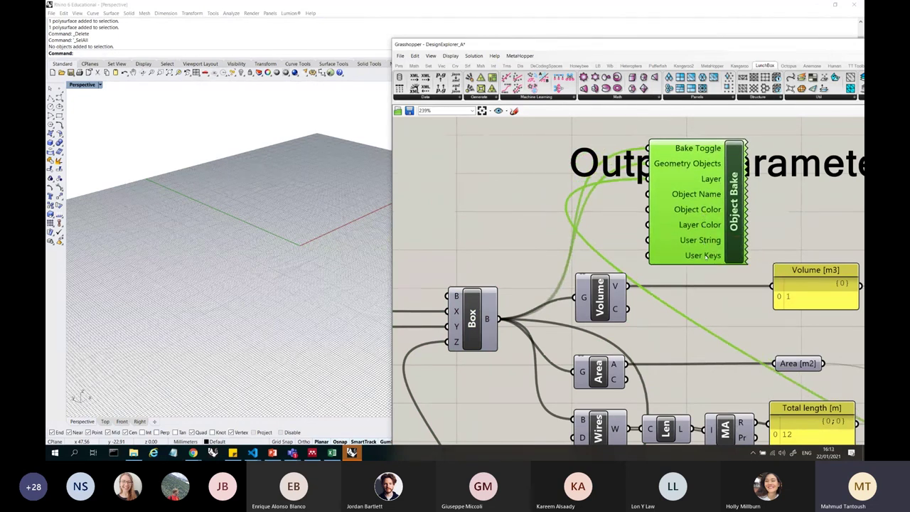
- Place a Colour Swatch from an 'sw' search and set it to red
double_click(497, 208)
type("sw")
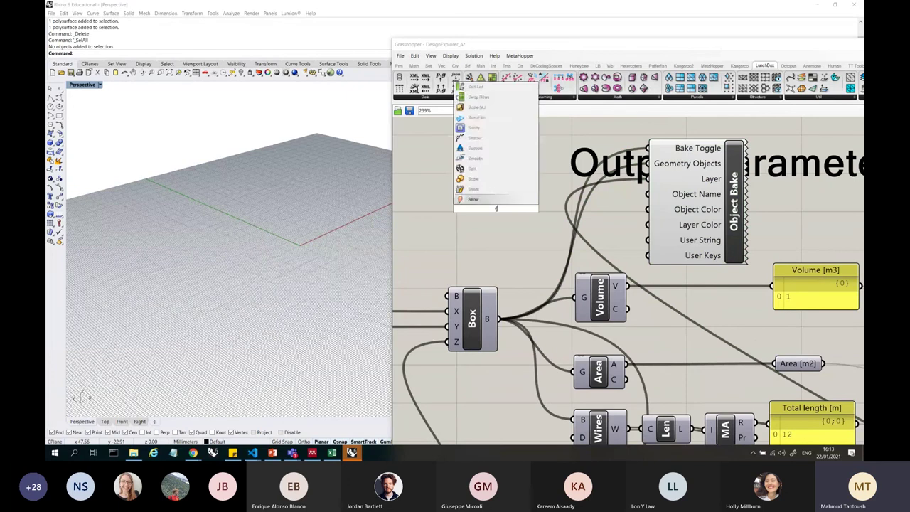
left_click(499, 141)
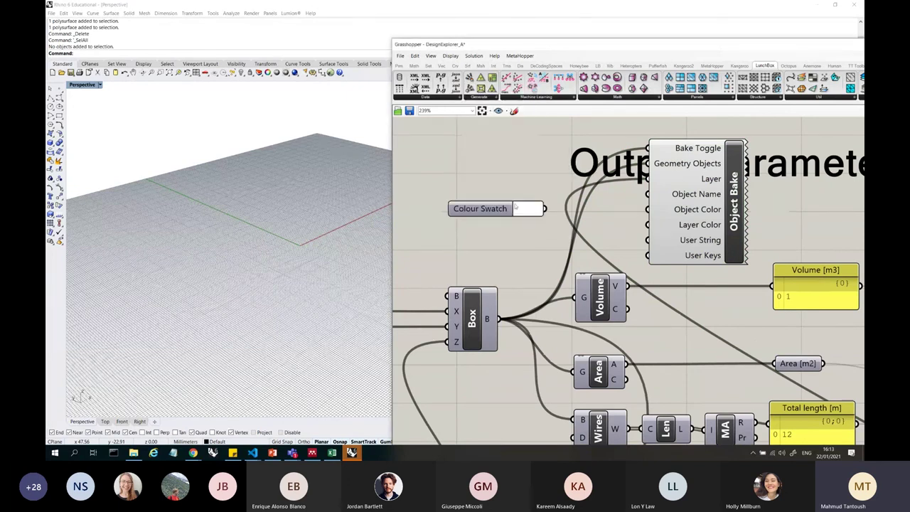
left_click(532, 209)
left_click(556, 208)
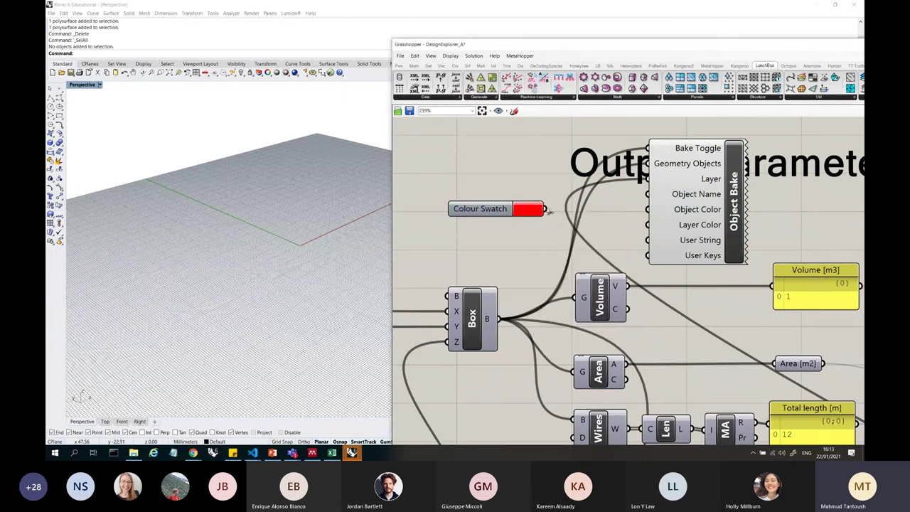
scroll(550, 211, "down", 8)
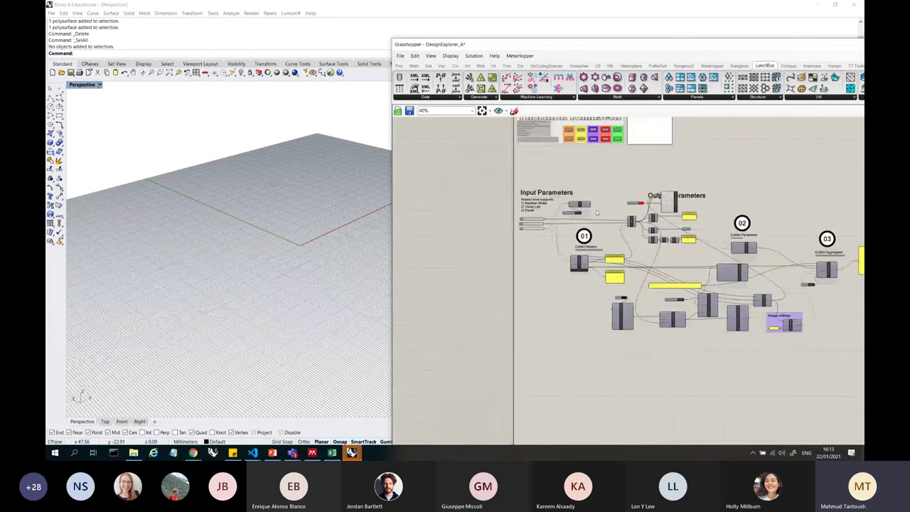
scroll(596, 212, "up", 5)
- Make layer 111 current in Rhino's Layers panel, then select Object Bake
left_click_drag(617, 44, 544, 209)
left_click(783, 169)
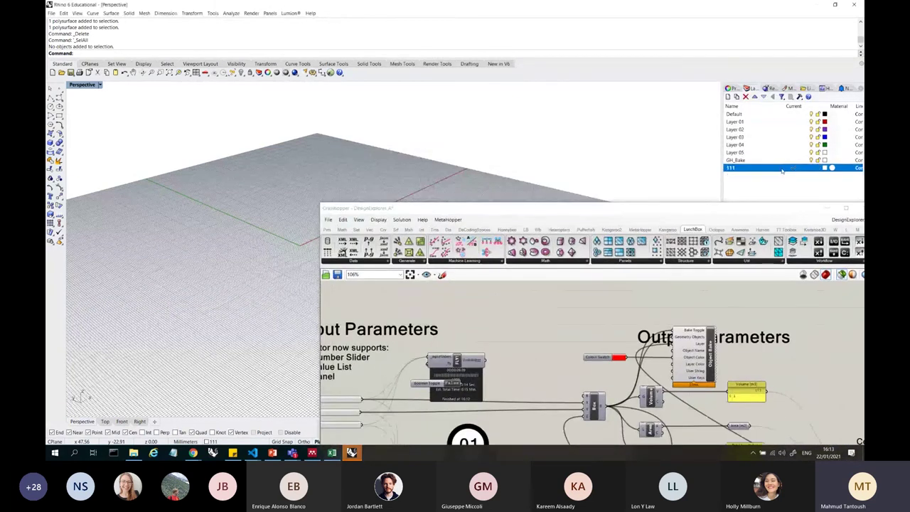
scroll(689, 331, "up", 4)
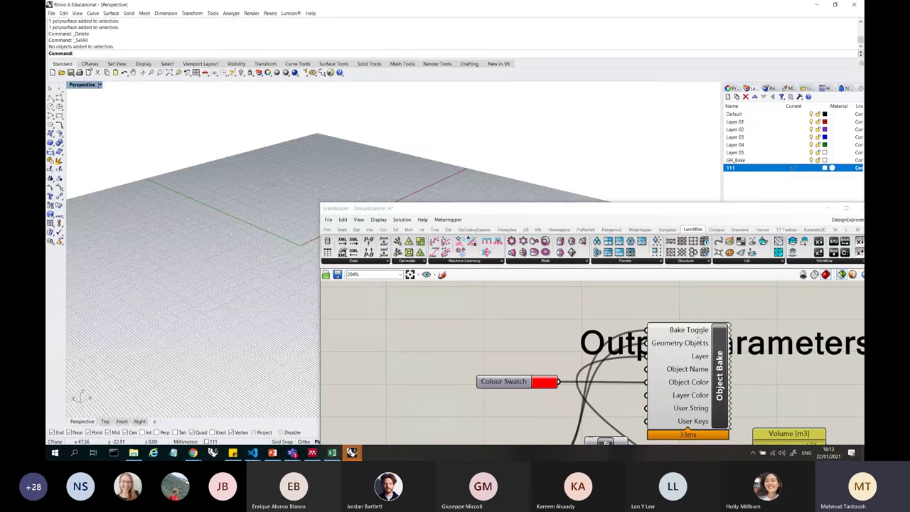
left_click(689, 356)
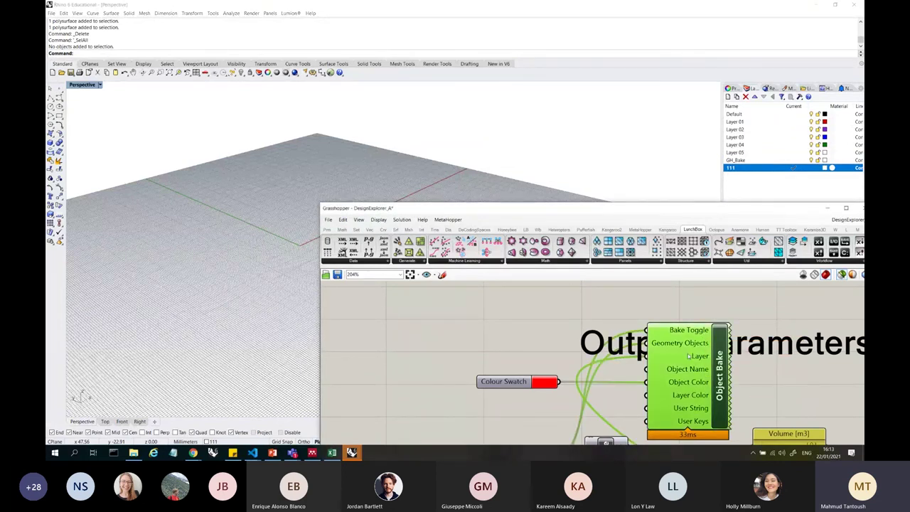
- Turn on the Fly toggle and confirm Yes to start the iteration run
left_click_drag(702, 207, 690, 192)
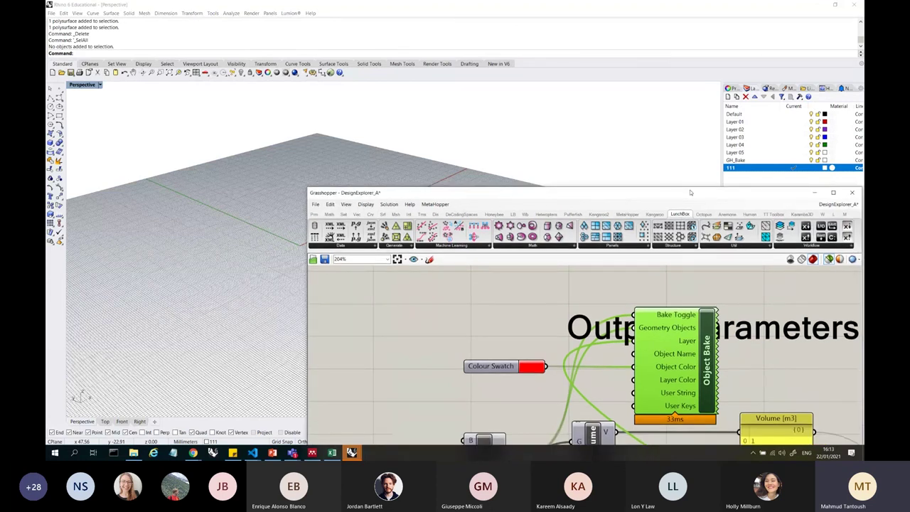
scroll(684, 370, "down", 3)
scroll(547, 364, "up", 1)
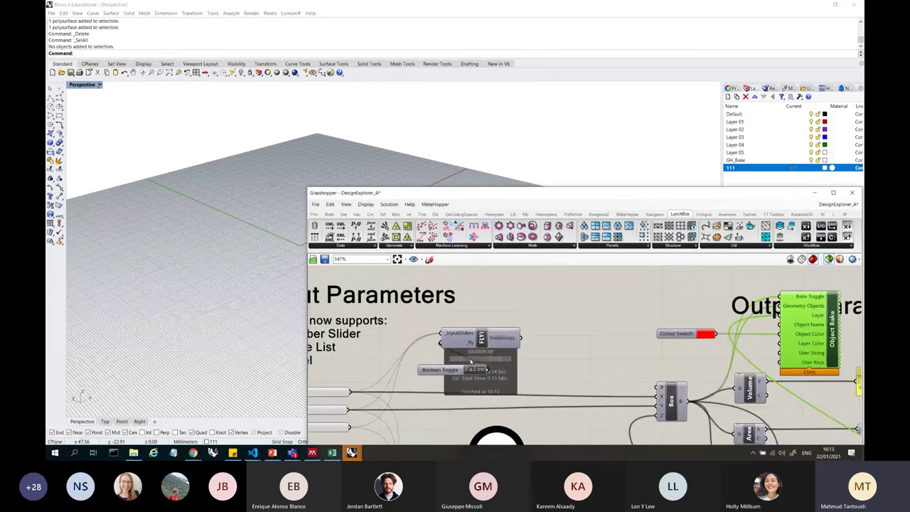
double_click(475, 370)
left_click(451, 275)
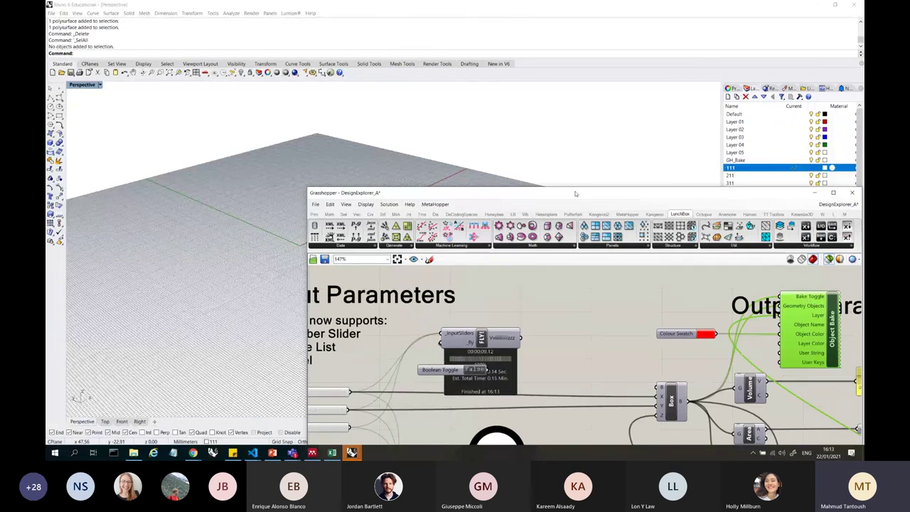
- Check the new numbered layers 111 through 444 in Rhino's Layers panel
left_click_drag(576, 193, 547, 244)
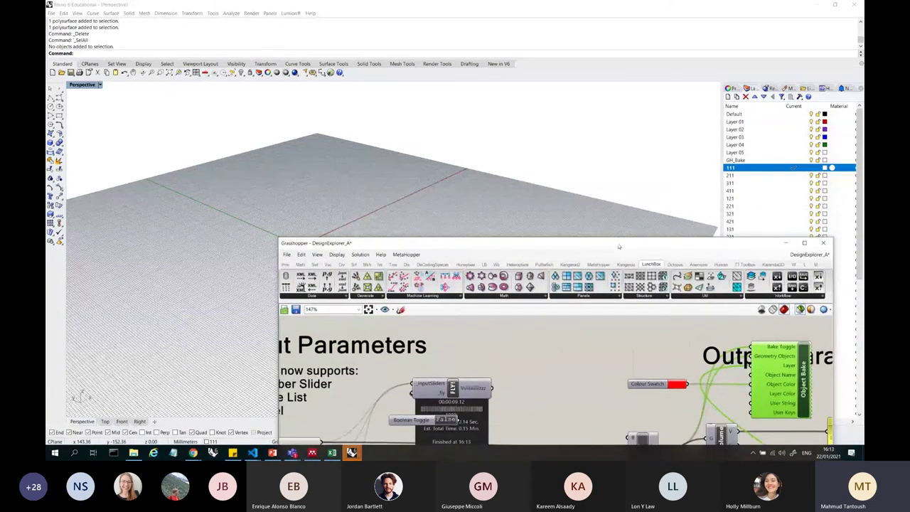
left_click_drag(618, 247, 426, 210)
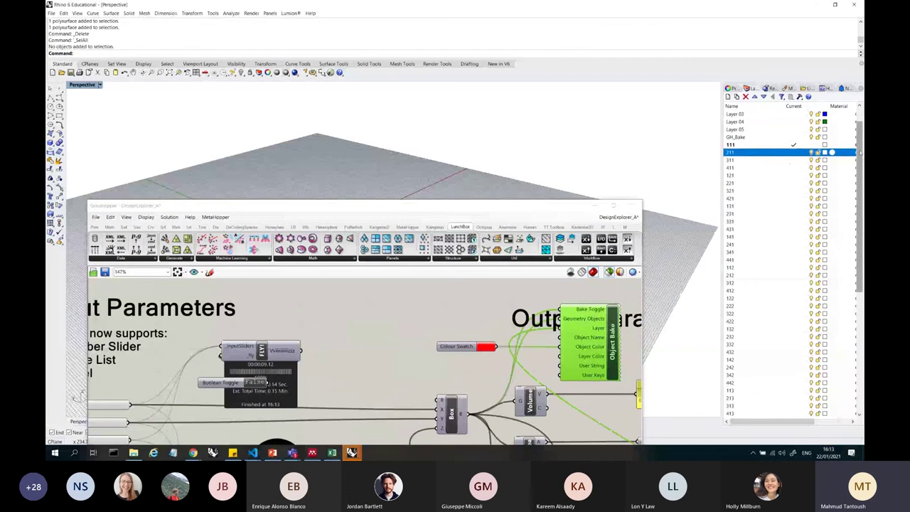
scroll(785, 385, "down", 10)
left_click(751, 413)
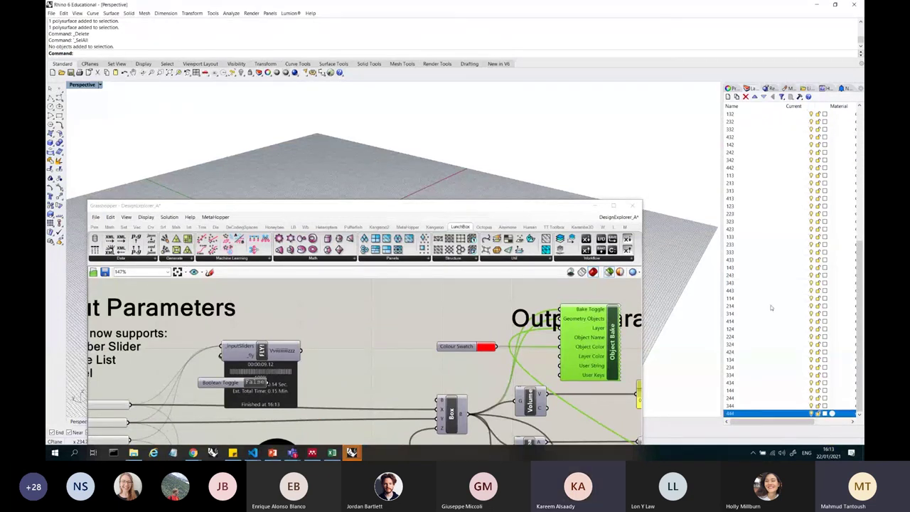
scroll(771, 307, "up", 15)
left_click(755, 163, "shift")
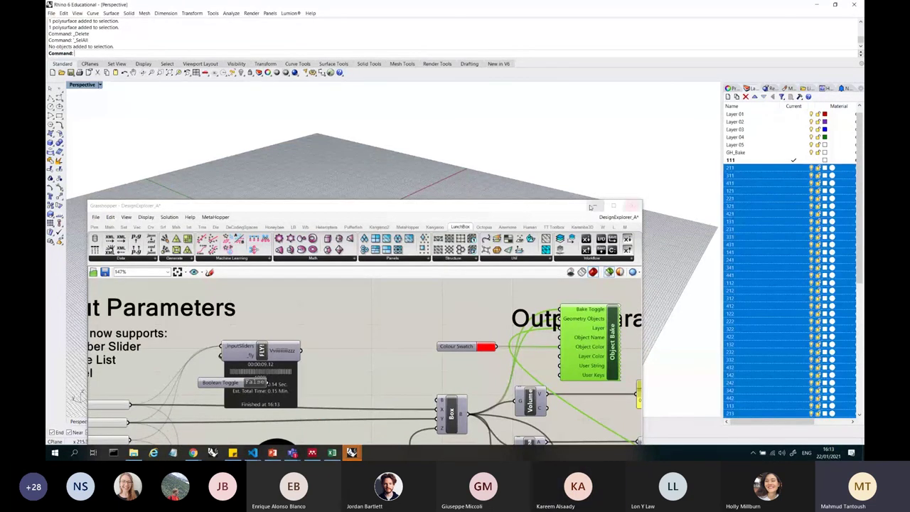
scroll(847, 291, "up", 3)
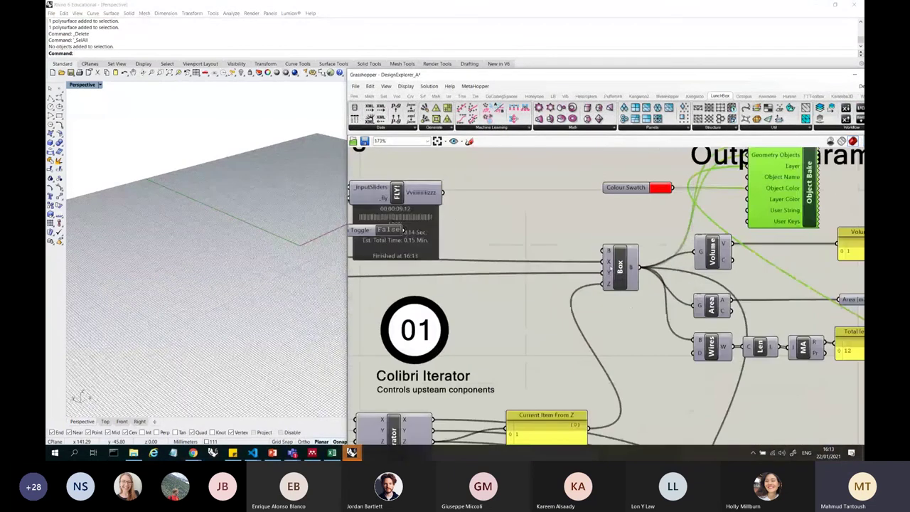
left_click(618, 266)
scroll(316, 249, "up", 3)
scroll(313, 256, "up", 3)
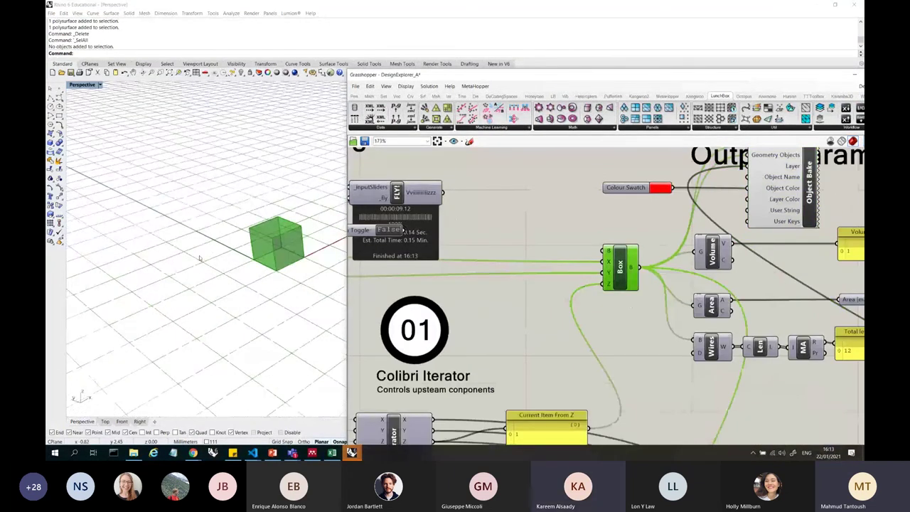
scroll(620, 250, "down", 3)
scroll(578, 277, "up", 2)
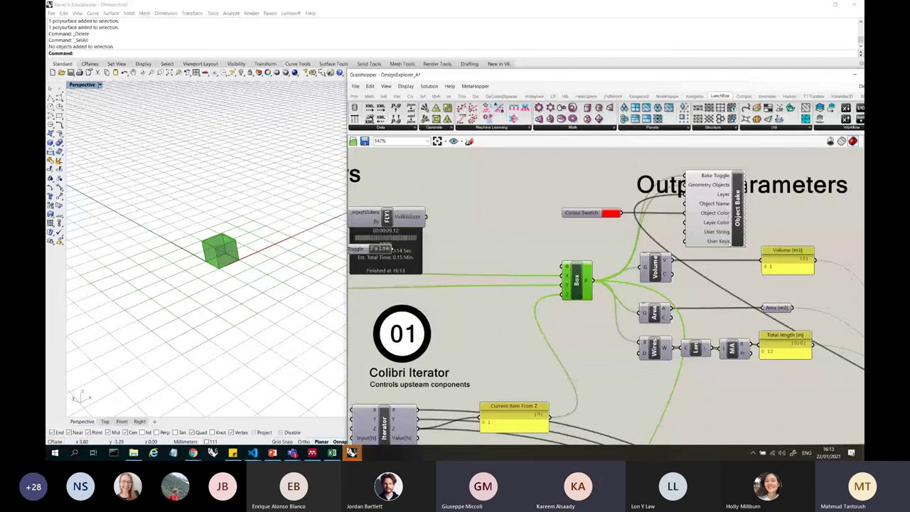
left_click(725, 197)
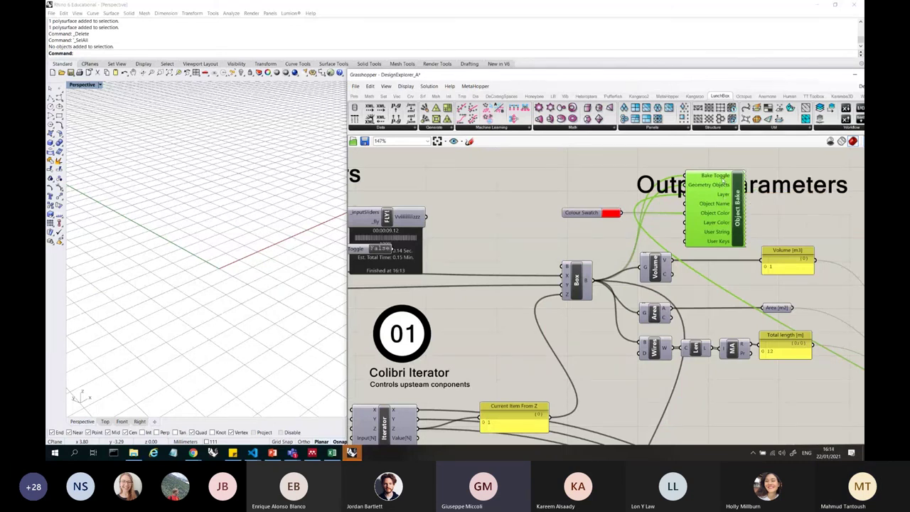
scroll(775, 355, "down", 5)
scroll(765, 368, "up", 4)
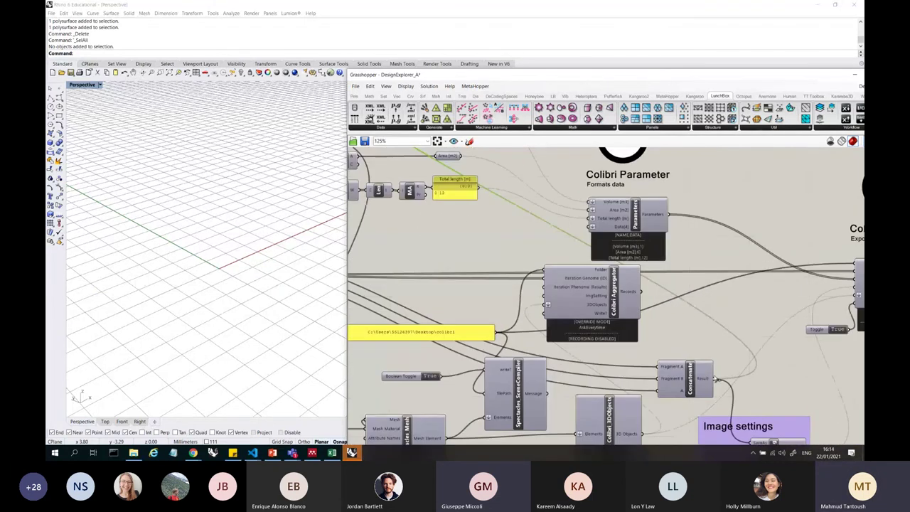
left_click(710, 379)
scroll(718, 383, "down", 2)
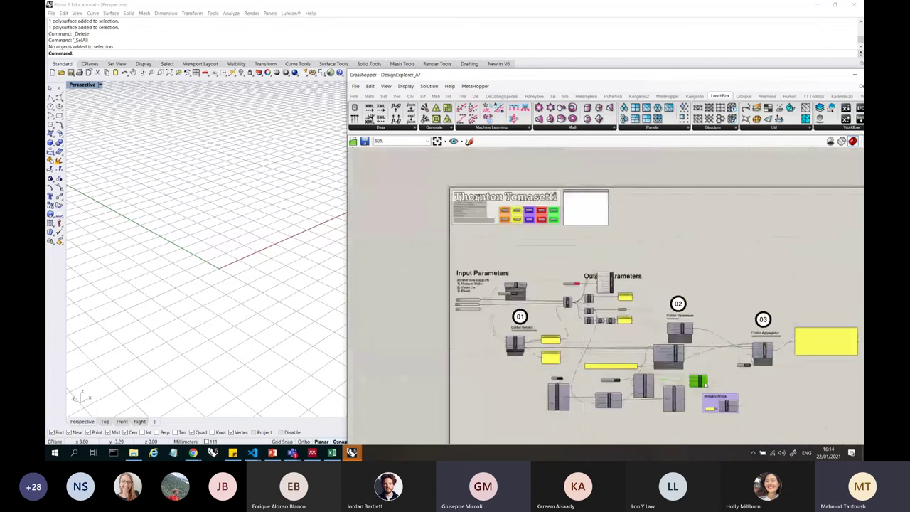
scroll(643, 309, "up", 4)
scroll(643, 309, "down", 4)
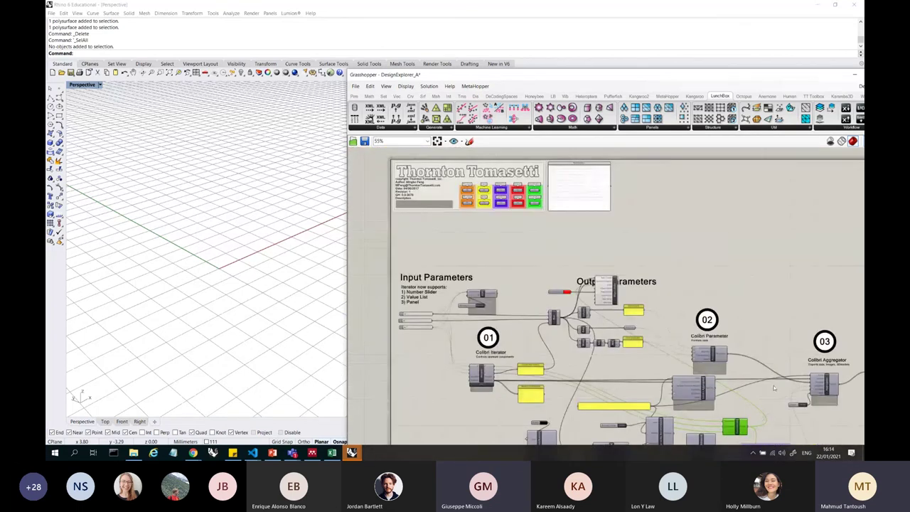
scroll(643, 310, "up", 2)
scroll(744, 430, "up", 3)
scroll(744, 399, "down", 4)
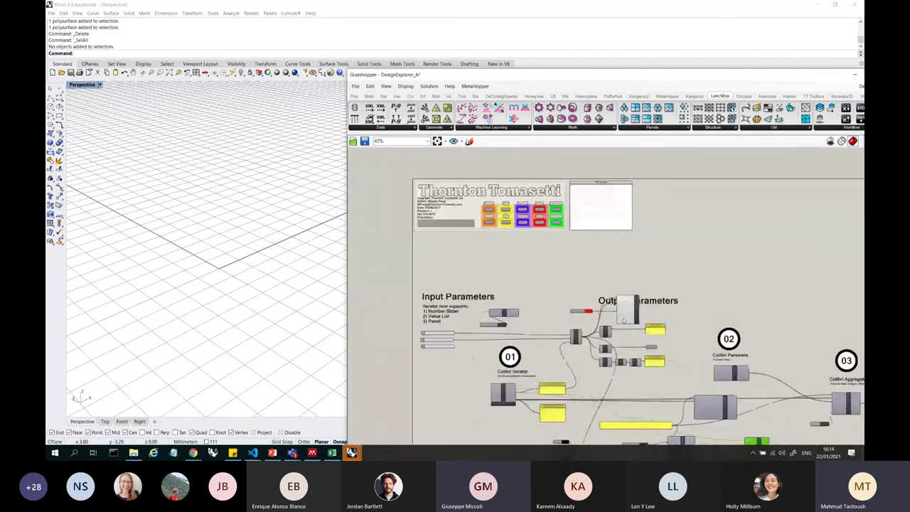
scroll(640, 273, "up", 4)
scroll(640, 273, "up", 2)
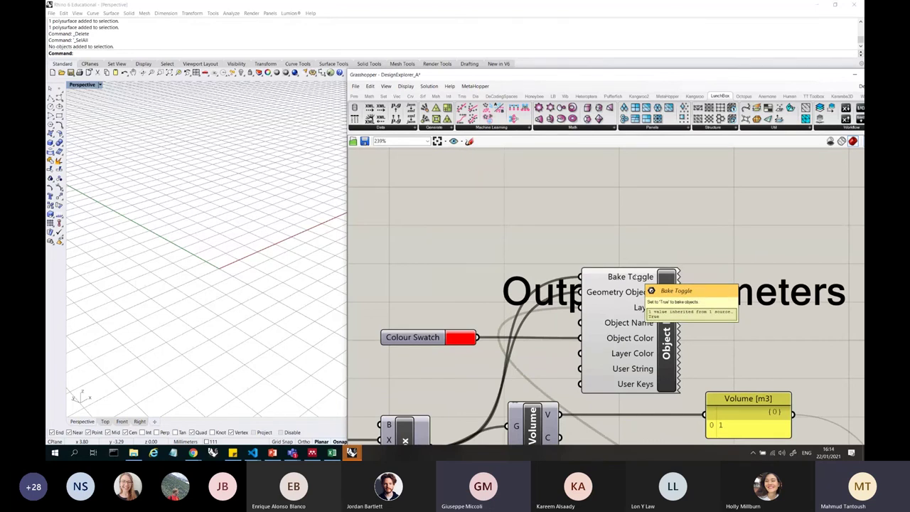
left_click(641, 309)
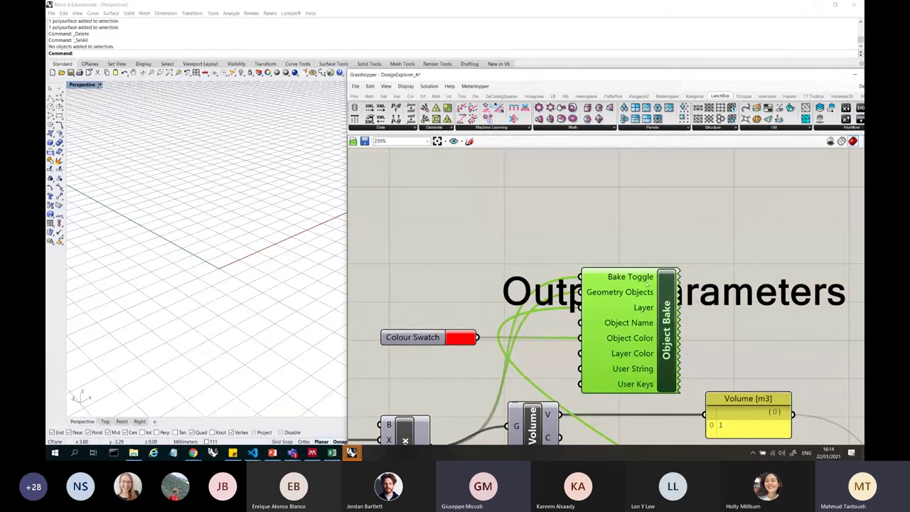
scroll(640, 307, "down", 1)
left_click(483, 411)
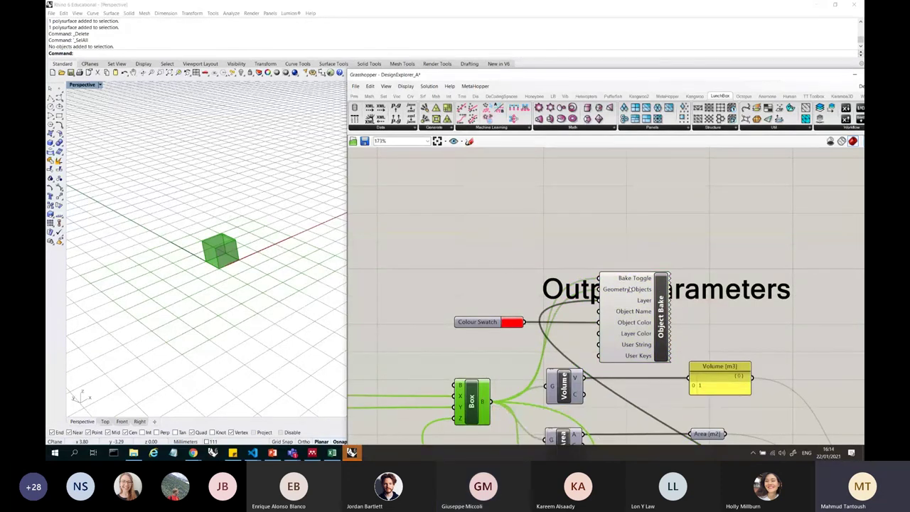
- Add a Brep parameter and wire Box B through it into Object Bake's Geometry Objects
mouse_move(629, 288)
double_click(512, 289)
type("brep")
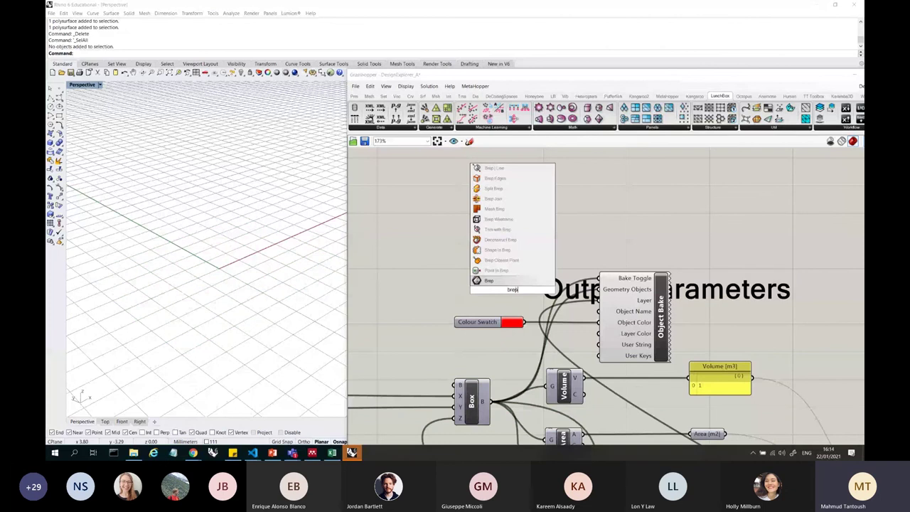
key("Return")
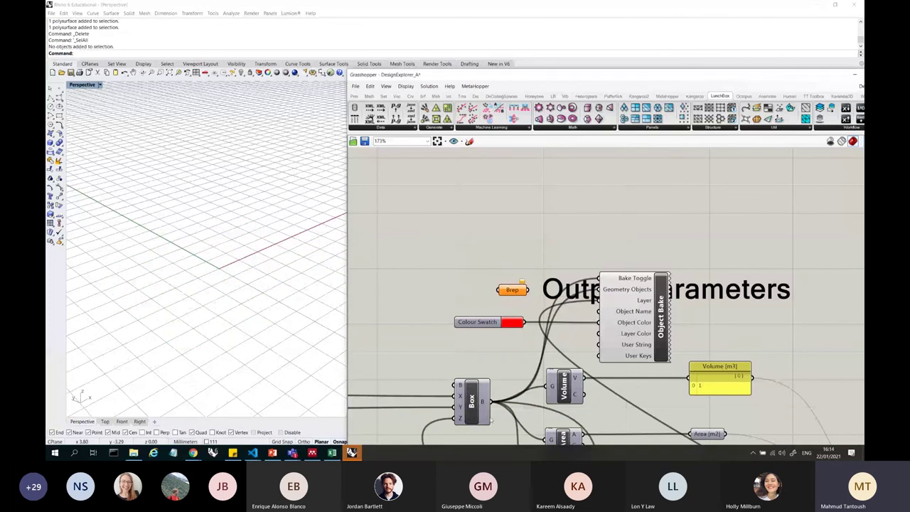
mouse_move(490, 402)
left_mouse_down()
mouse_move(512, 298)
mouse_move(599, 290)
left_mouse_up()
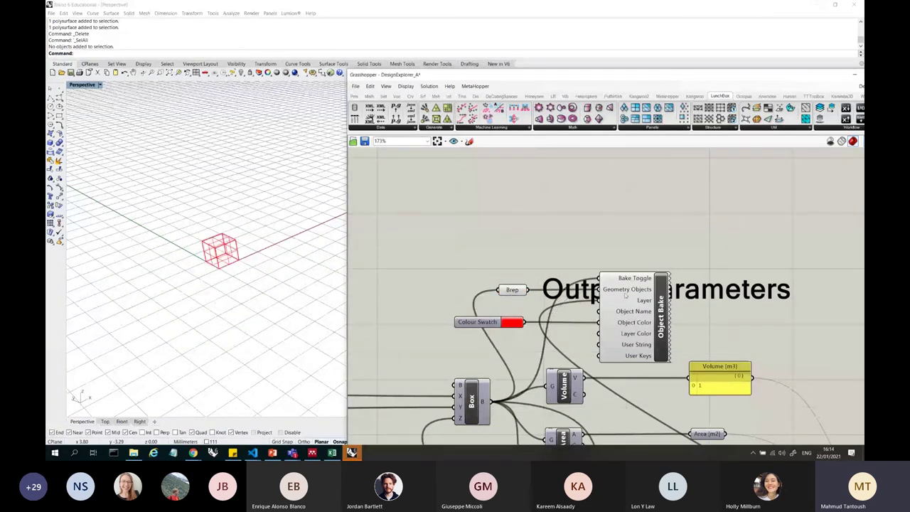
left_click(626, 296)
- Delete the baked red box in Rhino and reposition the Brep parameter slightly left
left_click(220, 250)
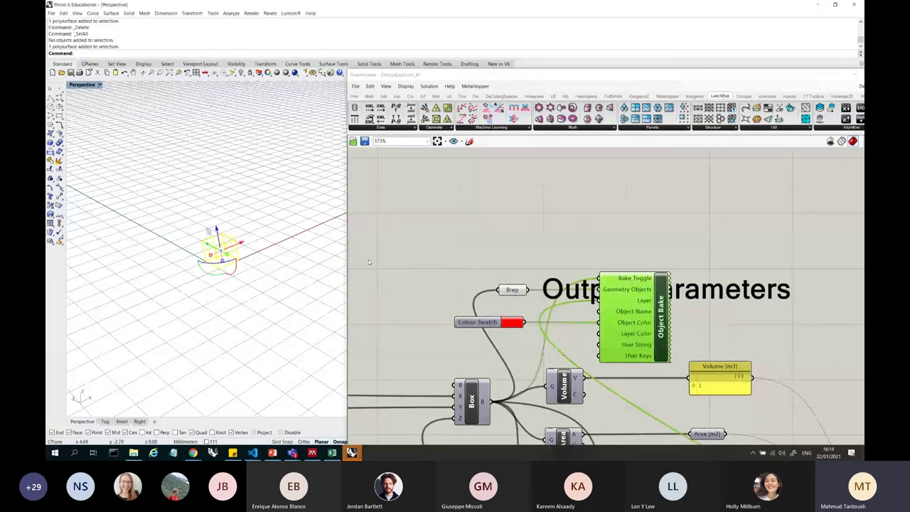
key("Delete")
left_click_drag(623, 315, 626, 318)
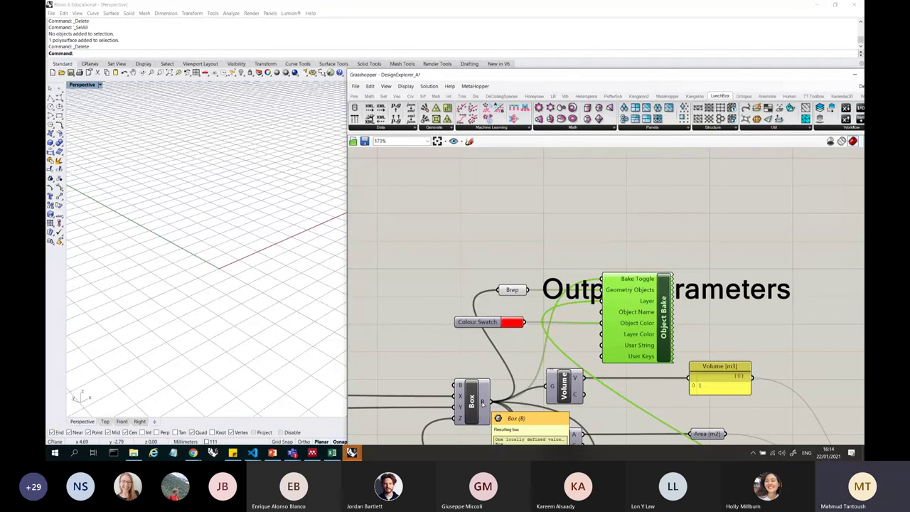
left_click_drag(515, 293, 485, 291)
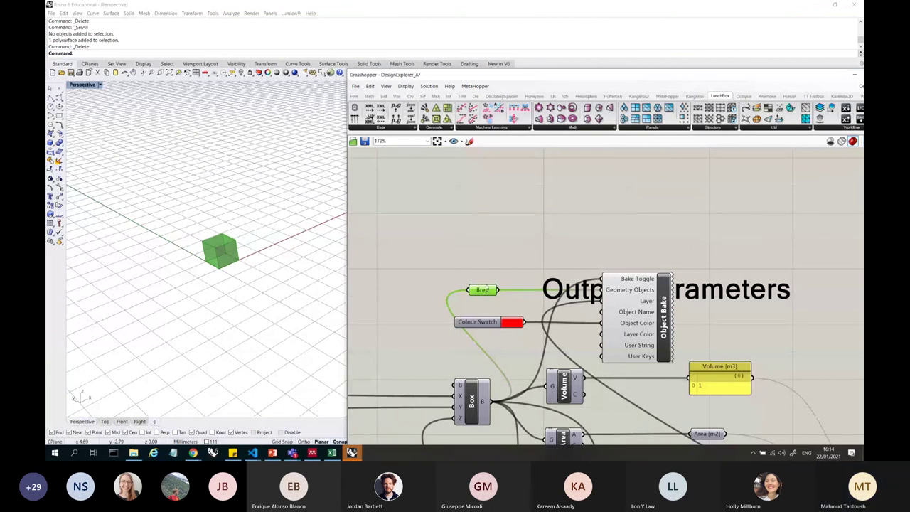
left_click_drag(488, 292, 492, 297)
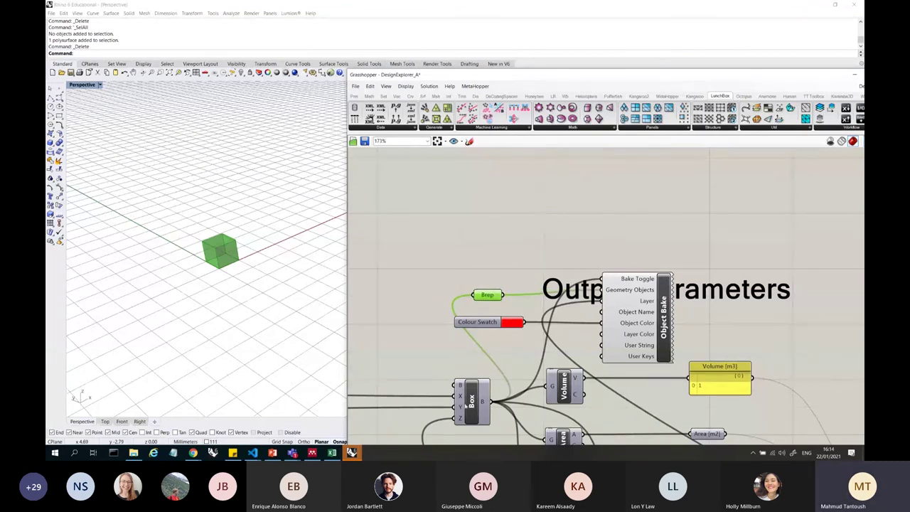
- Rewire the Box and Brep outputs into Geometry Objects, then delete the test-baked cube
left_click(477, 401)
left_click_drag(491, 402, 604, 290)
left_click(635, 295)
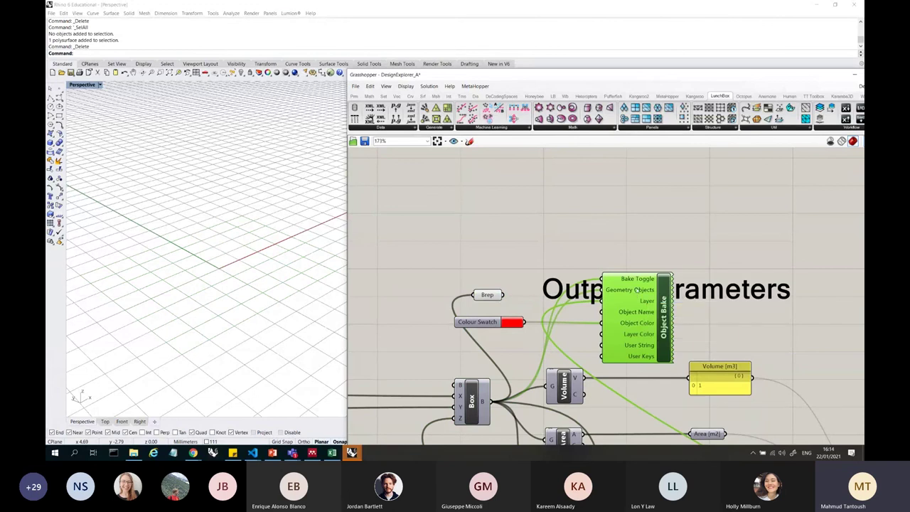
mouse_move(502, 294)
left_mouse_down()
mouse_move(602, 291)
mouse_move(500, 295)
mouse_move(508, 295)
left_mouse_up()
left_click(221, 251)
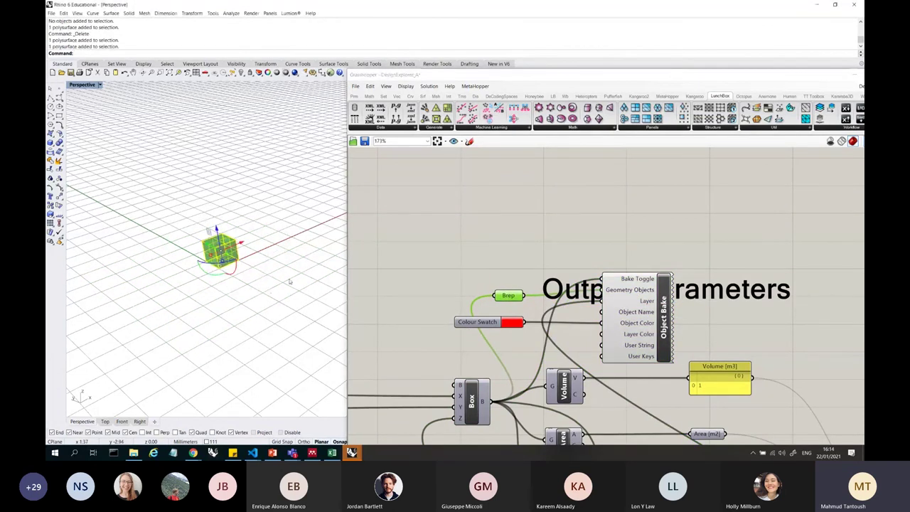
key("Delete")
- Set the Fly Boolean Toggle to True and confirm running all 64 iterations
left_click(618, 301)
scroll(618, 301, "down", 3)
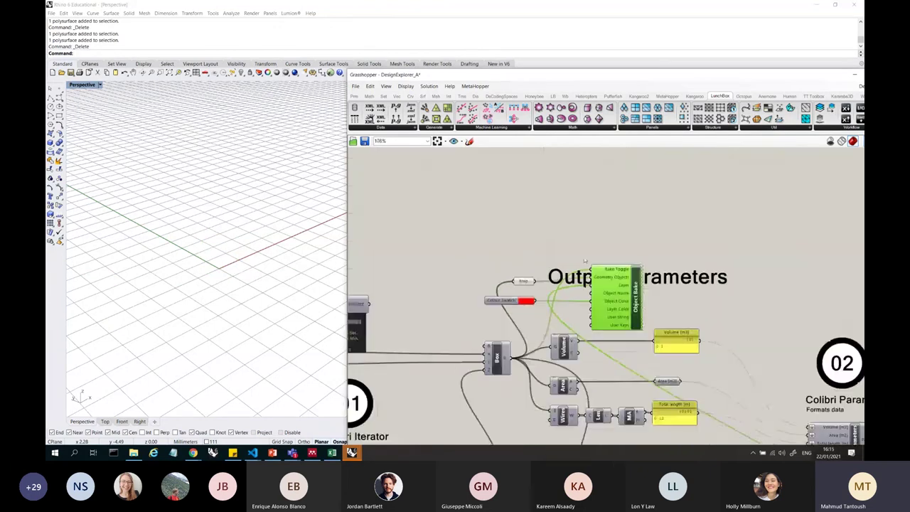
right_click_drag(370, 285, 469, 284)
left_click(471, 283)
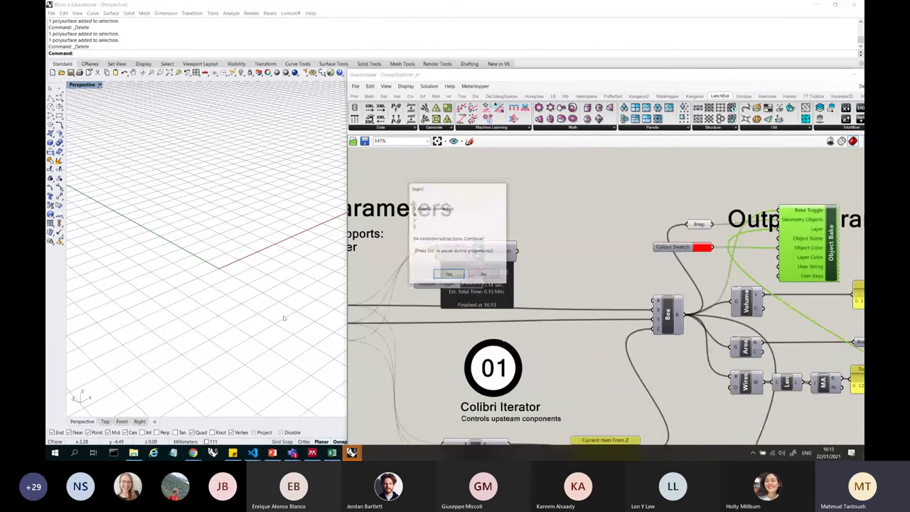
left_click(450, 274)
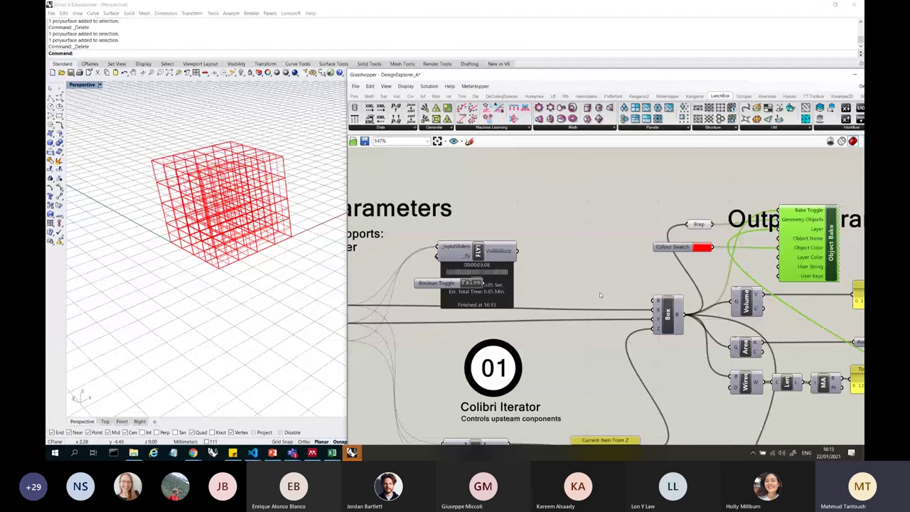
- Inspect the new numbered layers, such as 311 and 321, in Rhino's Layers panel
left_click_drag(592, 75, 489, 280)
left_click(811, 175)
left_click(798, 176)
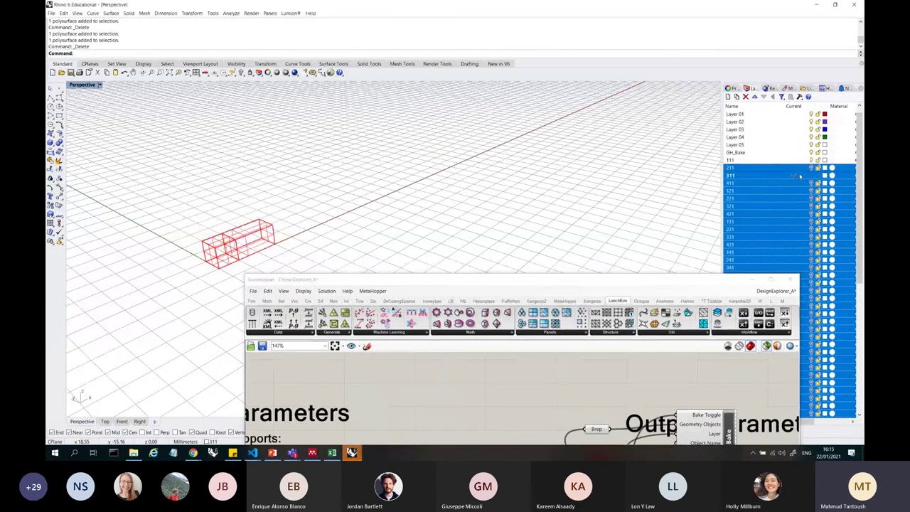
left_click(769, 206)
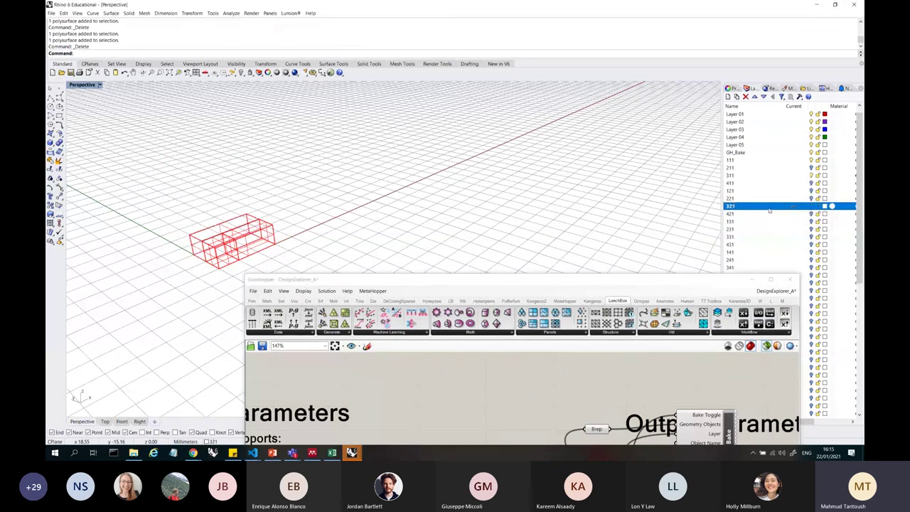
left_click(813, 176)
- Select the baked red boxes in the viewport and delete them
left_click_drag(335, 246, 281, 193)
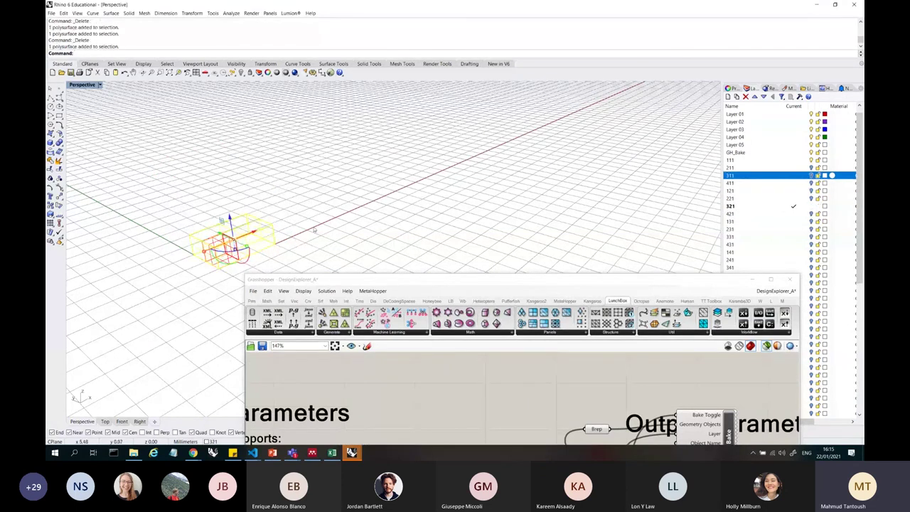
left_click(297, 251)
right_click_drag(297, 251, 311, 202)
left_click(173, 235)
left_click_drag(456, 275, 503, 127)
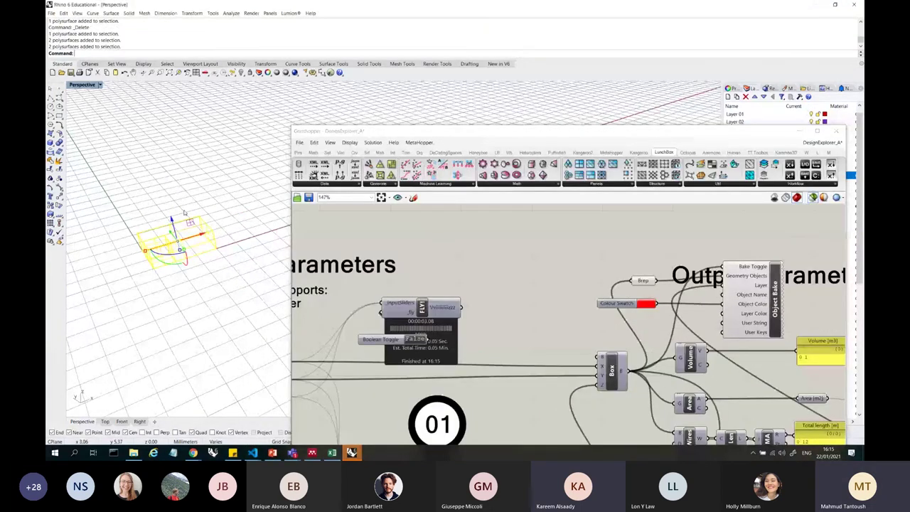
key("Delete")
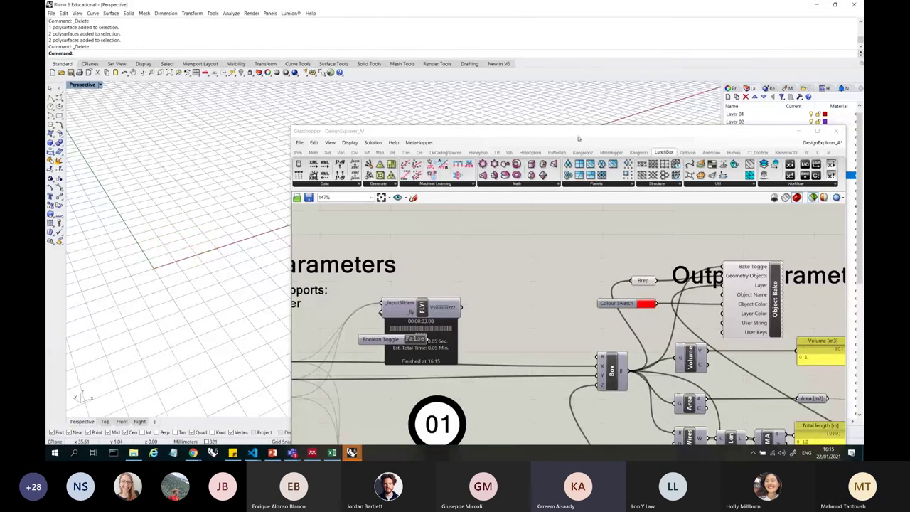
- Nudge the Box component and browse the Params tab's Geometry parameter list
left_click_drag(555, 131, 531, 76)
scroll(520, 217, "down", 5)
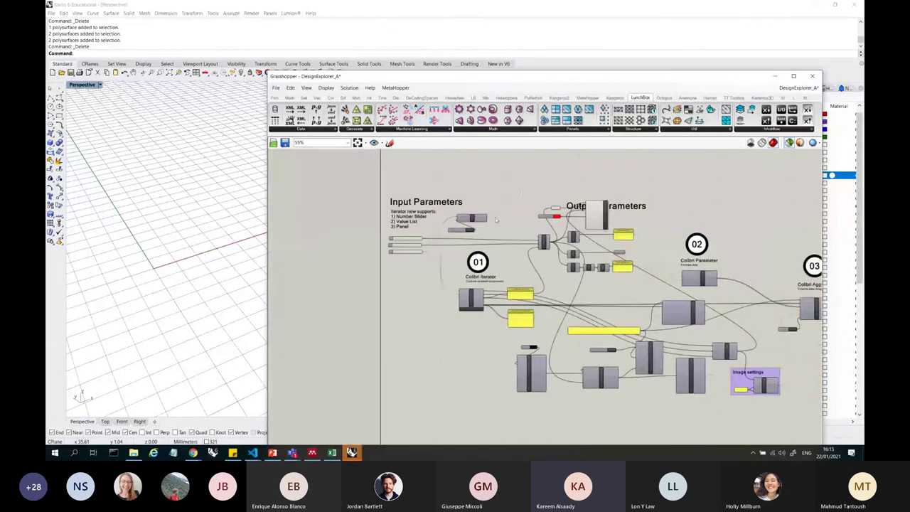
scroll(520, 217, "up", 4)
scroll(578, 281, "down", 2)
left_click_drag(583, 260, 575, 274)
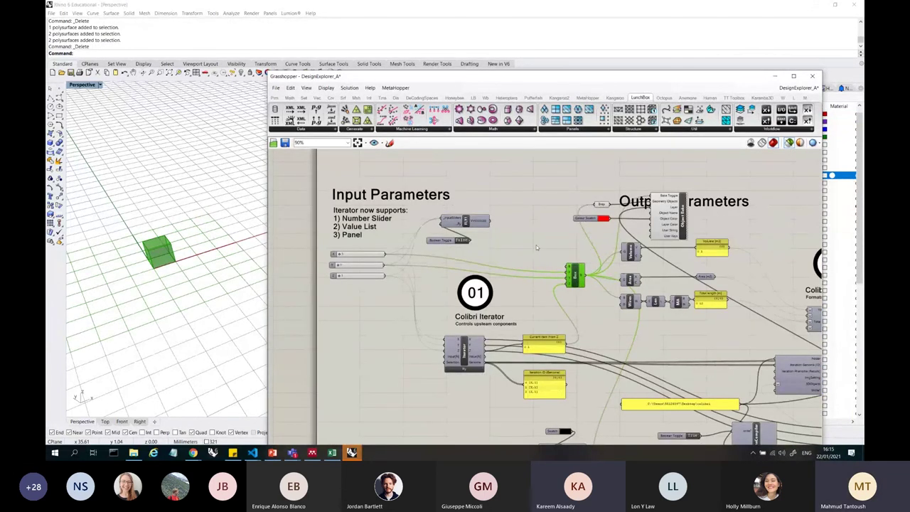
left_click(275, 97)
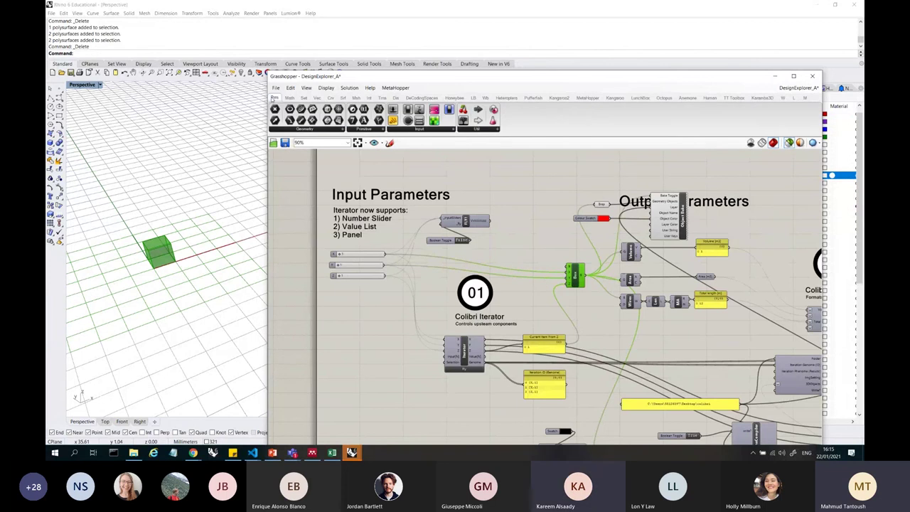
left_click(343, 131)
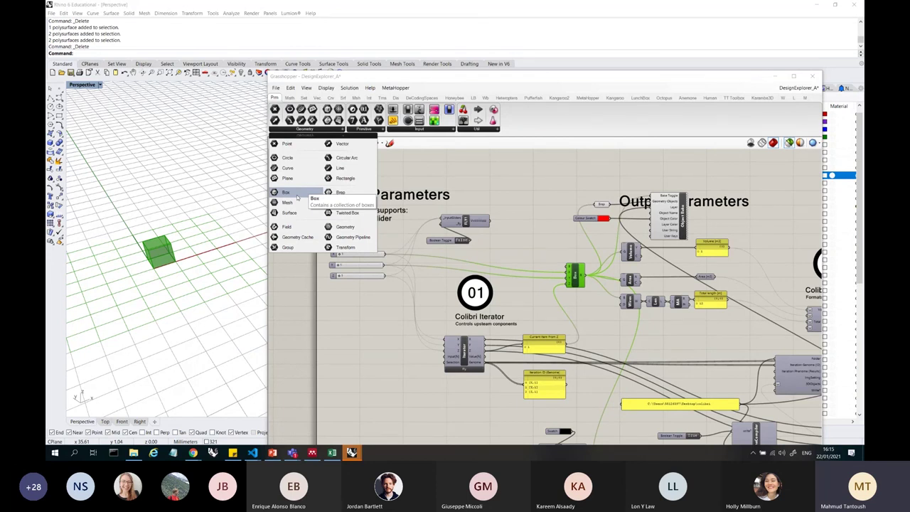
left_click(478, 176)
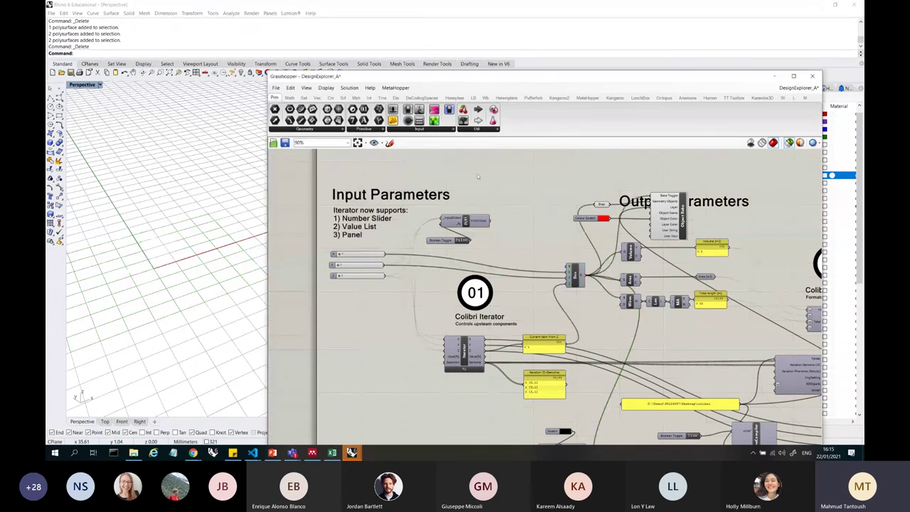
- Start a curve in the Perspective view, then switch to the Polyline tool instead
left_click(59, 100)
left_click(127, 193)
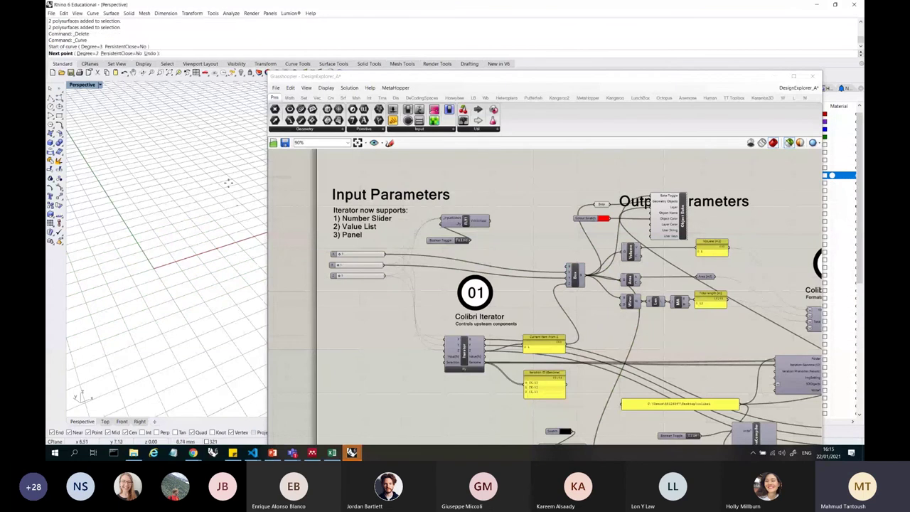
left_click(50, 100)
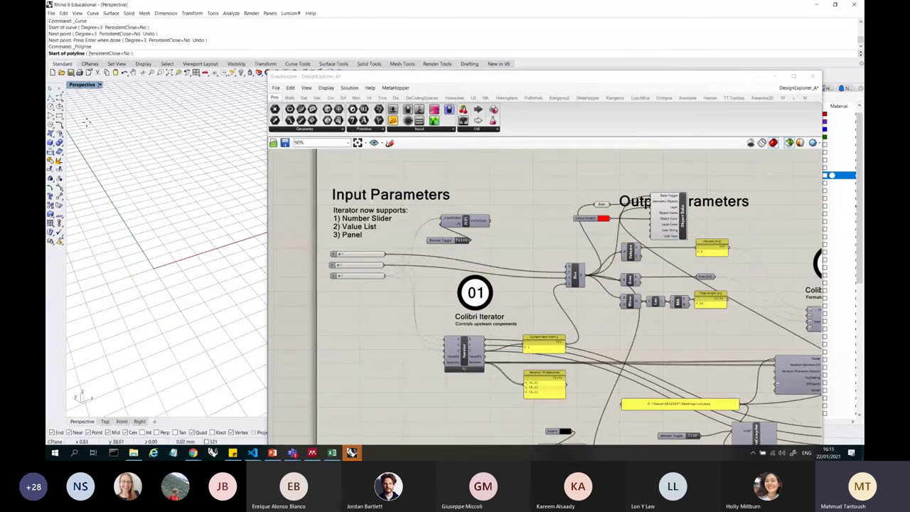